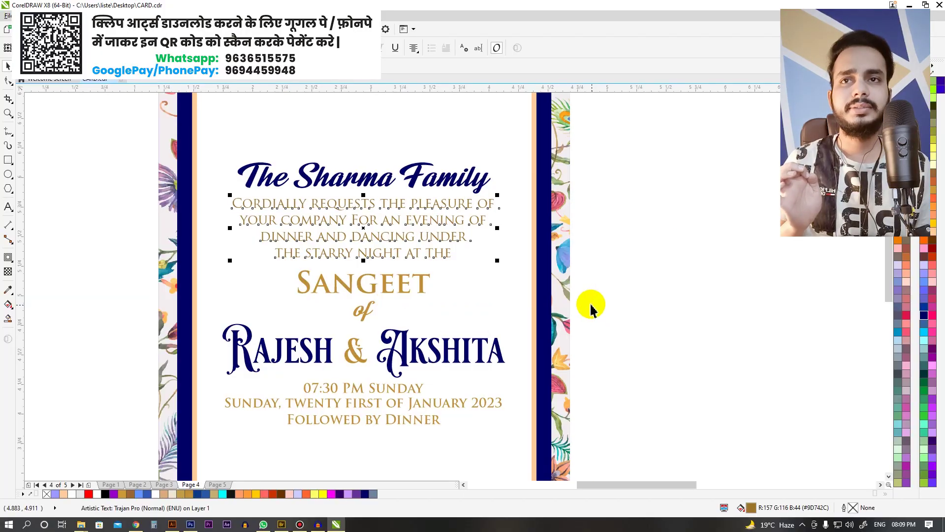
# Step: Deselect the invitation text, fit Page 4 in view, and zoom in on the Sangeet card
pyautogui.click(711, 194)
pyautogui.hotkey('shift', 'F4')
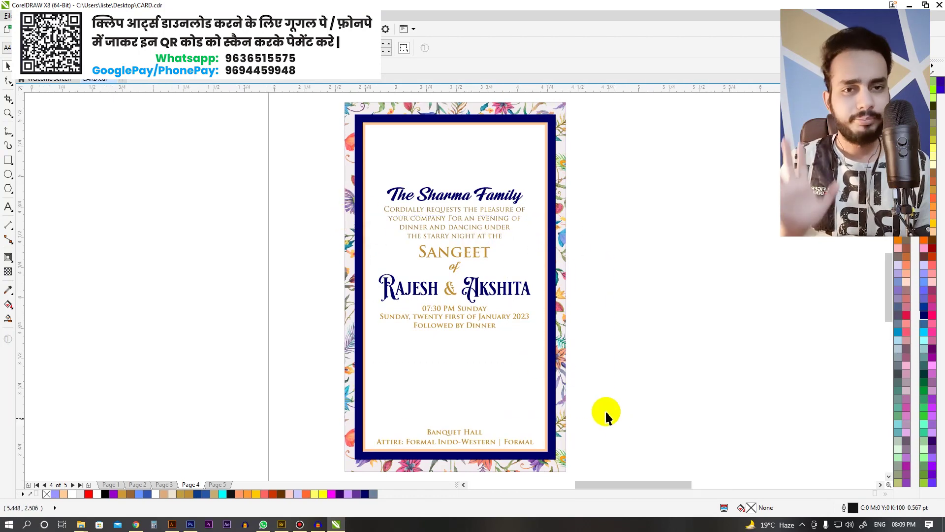
pyautogui.scroll(3, 556, 379)
pyautogui.scroll(-3, 310, 196)
pyautogui.scroll(-3, 344, 217)
pyautogui.moveTo(322, 131); pyautogui.dragTo(542, 363)
# Step: Select the whole card, pan left beside it, and switch to the EPS clip-art folder in Bridge
pyautogui.moveTo(224, 118); pyautogui.dragTo(571, 451)
pyautogui.moveTo(629, 408); pyautogui.dragTo(530, 411)
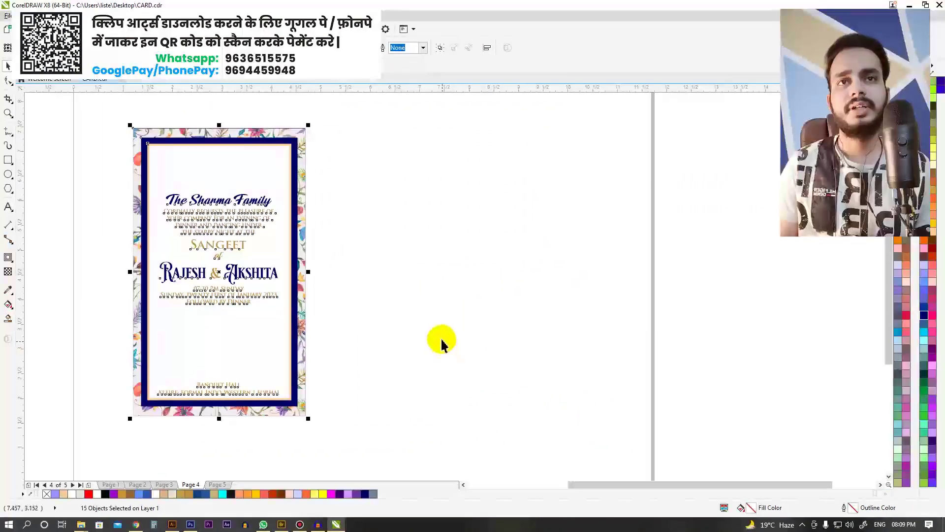
pyautogui.click(281, 524)
pyautogui.scroll(1, 480, 280)
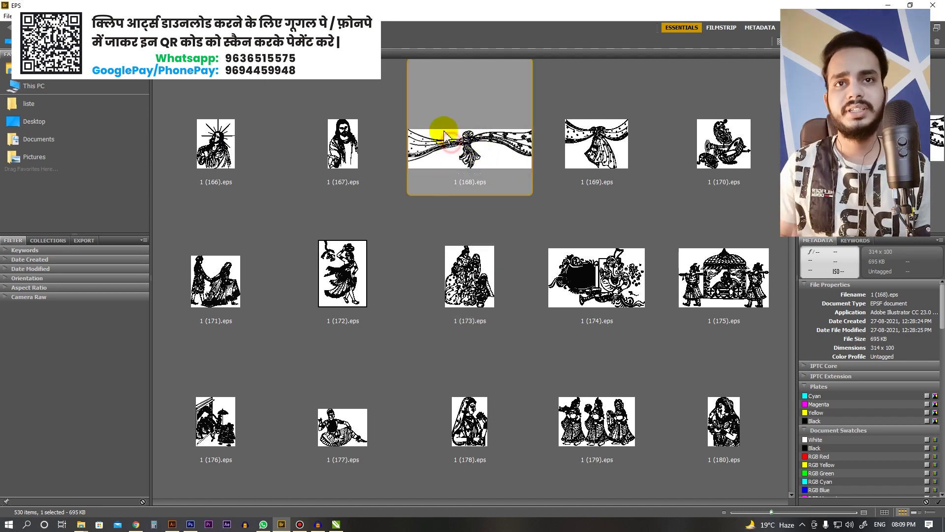
# Step: Import the 1 (168).eps swag ornament as curves and place it beside the card
pyautogui.moveTo(481, 148); pyautogui.dragTo(465, 184)
pyautogui.hotkey('alt', 'Tab')
pyautogui.moveTo(367, 185); pyautogui.dragTo(428, 191)
pyautogui.click(445, 321)
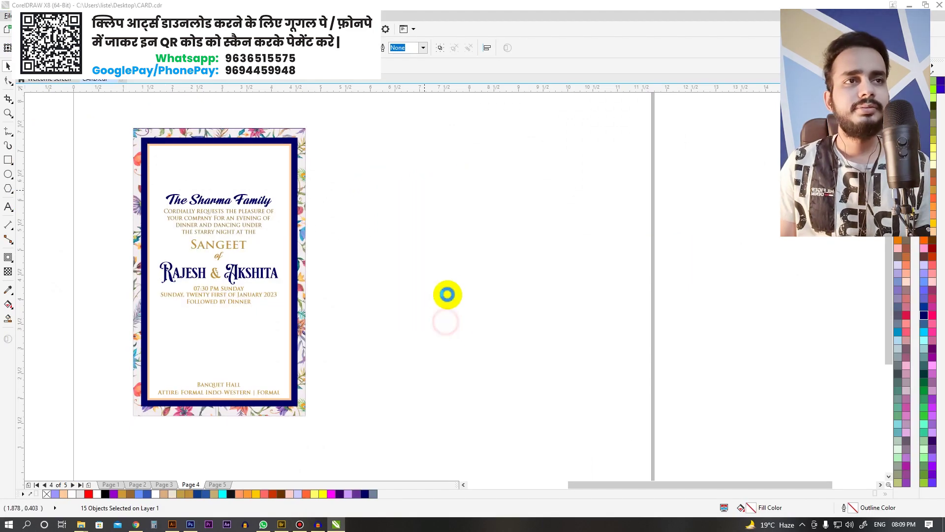
pyautogui.moveTo(469, 161); pyautogui.dragTo(508, 150)
pyautogui.click(568, 240)
# Step: Import the 1 (163).eps dancing-couple illustration from Bridge into the drawing
pyautogui.hotkey('alt', 'Tab')
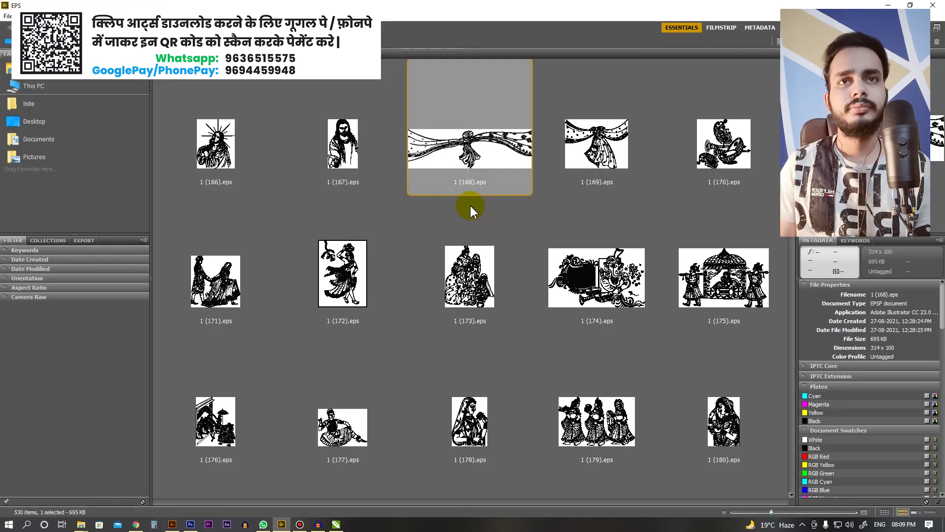
pyautogui.scroll(-5, 470, 278)
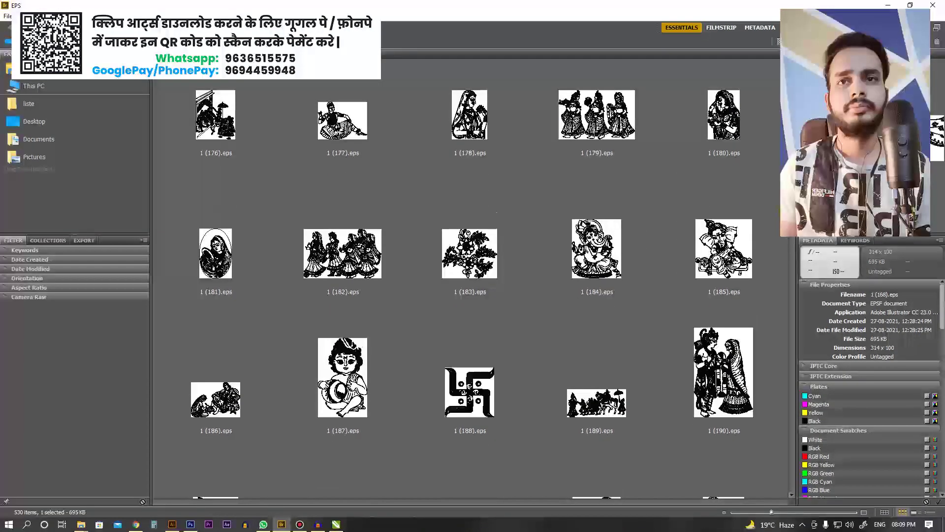
pyautogui.scroll(4, 546, 226)
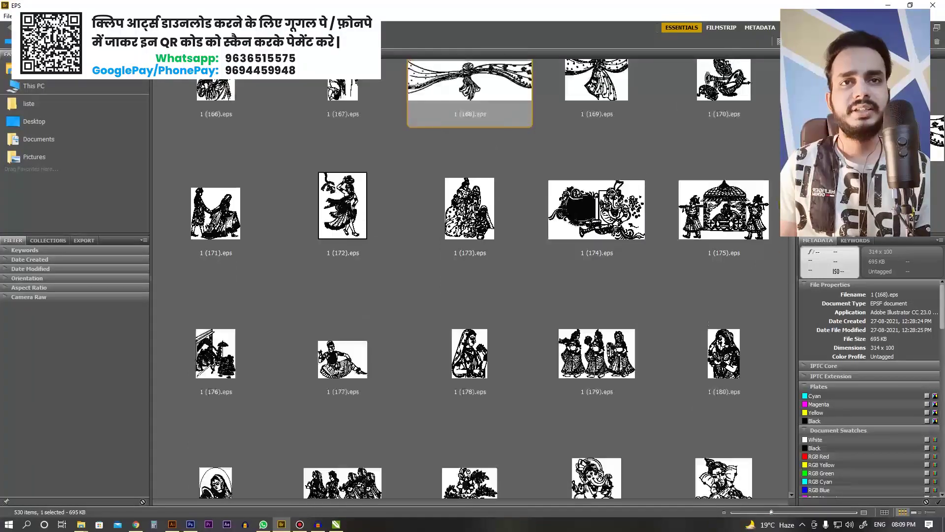
pyautogui.click(486, 243)
pyautogui.moveTo(478, 252); pyautogui.dragTo(489, 281)
pyautogui.hotkey('alt', 'Tab')
pyautogui.click(441, 316)
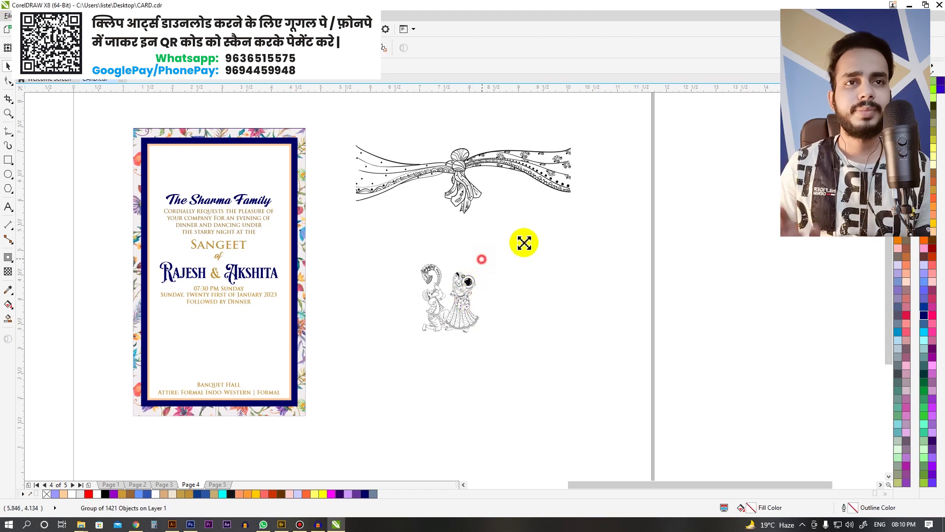
# Step: Select both imported illustrations beside the card
pyautogui.click(493, 196)
pyautogui.scroll(-2, 492, 196)
pyautogui.scroll(3, 454, 201)
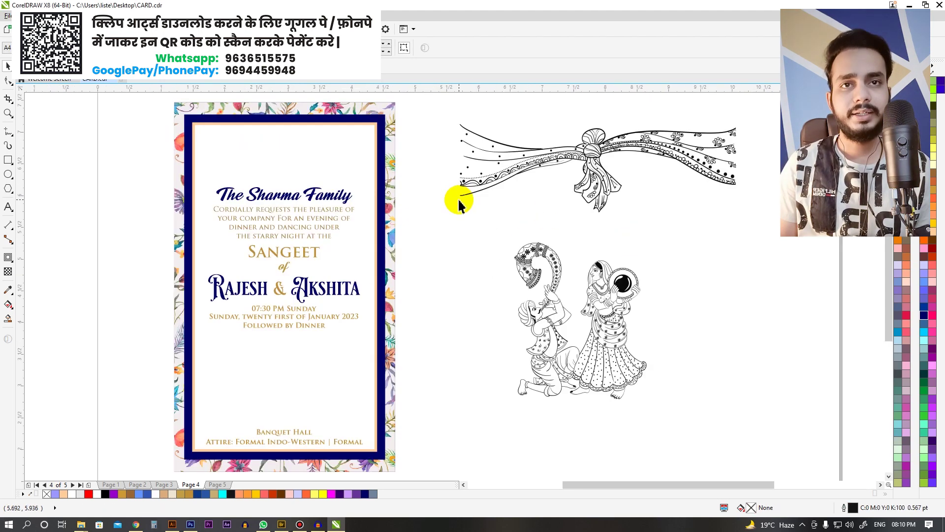
pyautogui.scroll(-3, 446, 228)
pyautogui.moveTo(538, 291); pyautogui.dragTo(438, 201)
pyautogui.scroll(2, 438, 201)
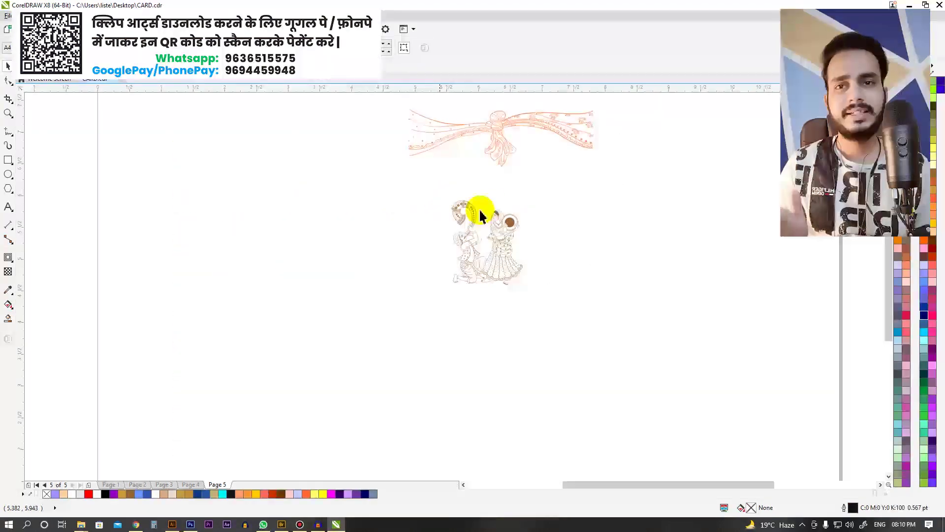
# Step: Copy the two recoloured illustrations from Page 5 and paste them onto Page 4
pyautogui.click(481, 209)
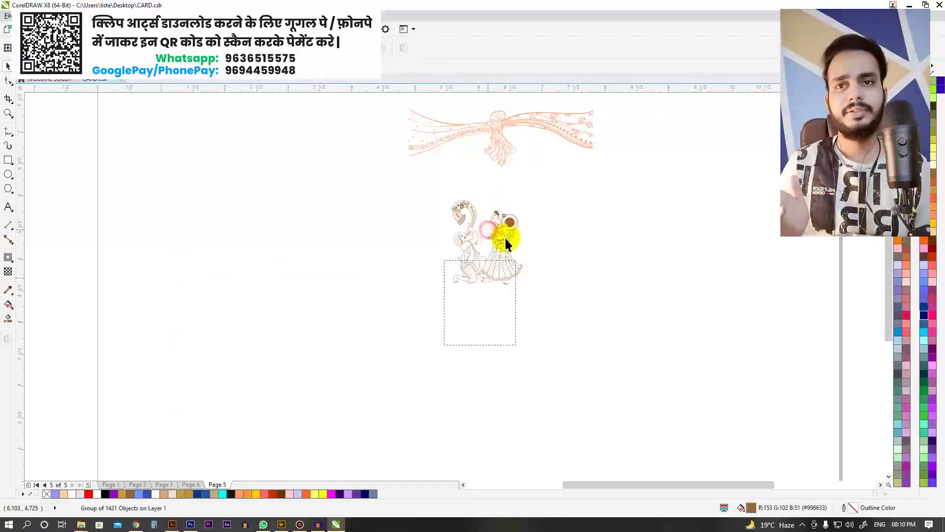
pyautogui.moveTo(625, 318); pyautogui.dragTo(327, 70)
pyautogui.hotkey('ctrl', 'c')
pyautogui.press('pageup')
pyautogui.hotkey('ctrl', 'v')
pyautogui.moveTo(557, 200); pyautogui.dragTo(574, 210)
# Step: Move the dancing-couple illustration lower and enlarge it with a corner handle
pyautogui.click(589, 321)
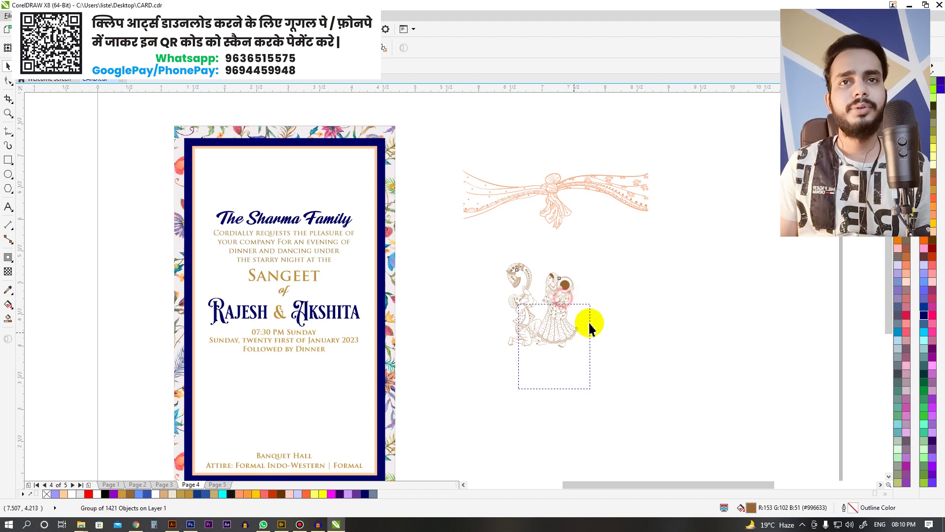
pyautogui.moveTo(589, 321); pyautogui.dragTo(595, 302)
pyautogui.moveTo(670, 255); pyautogui.dragTo(669, 255)
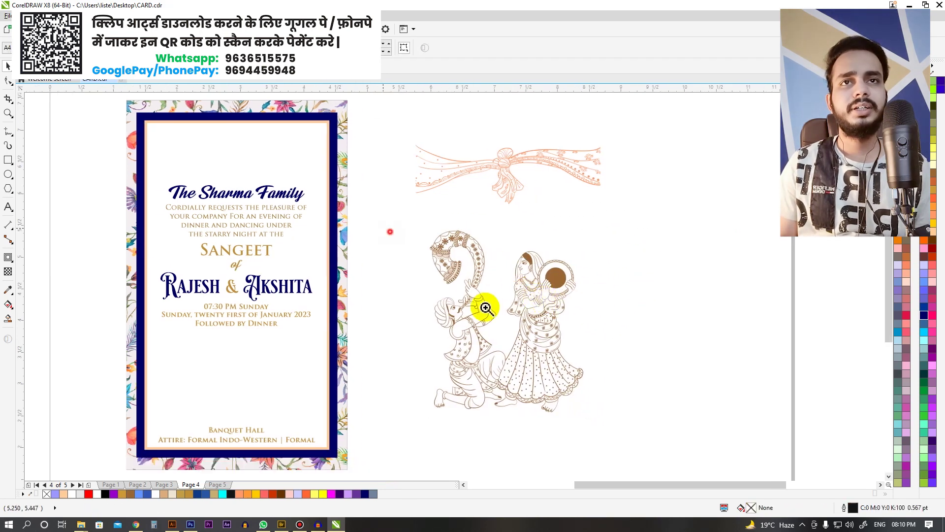
pyautogui.scroll(2, 569, 365)
pyautogui.scroll(-3, 489, 246)
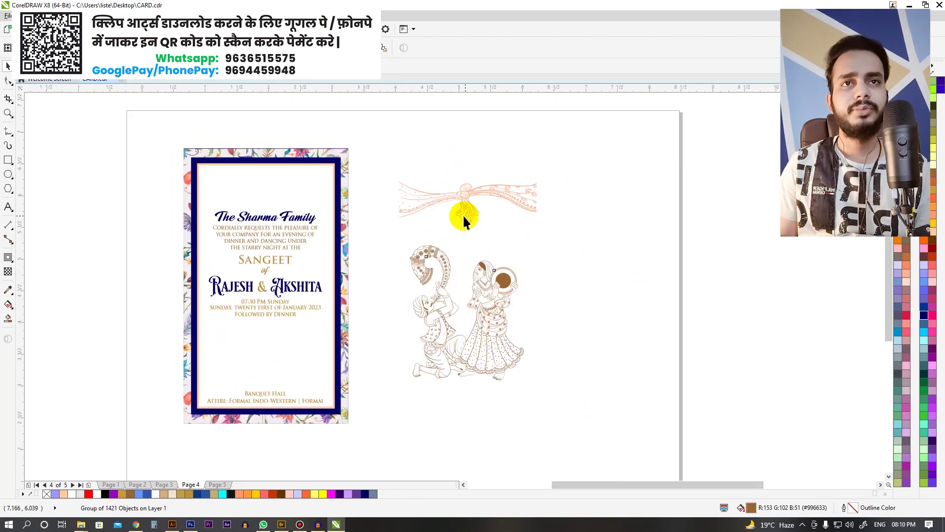
pyautogui.scroll(1, 589, 183)
# Step: Undo the recolouring so the swag and couple return to black, then recentre the view
pyautogui.click(591, 173)
pyautogui.scroll(3, 644, 148)
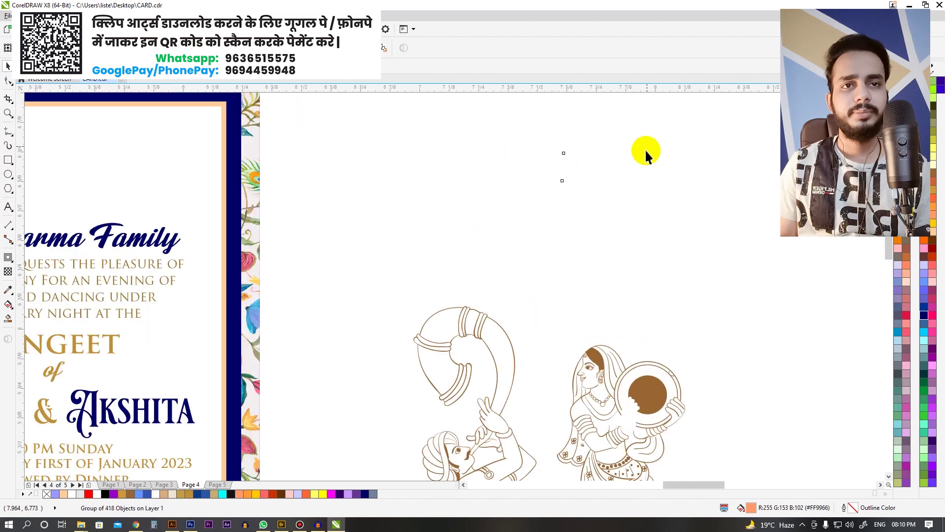
pyautogui.hotkey('ctrl', 'z')
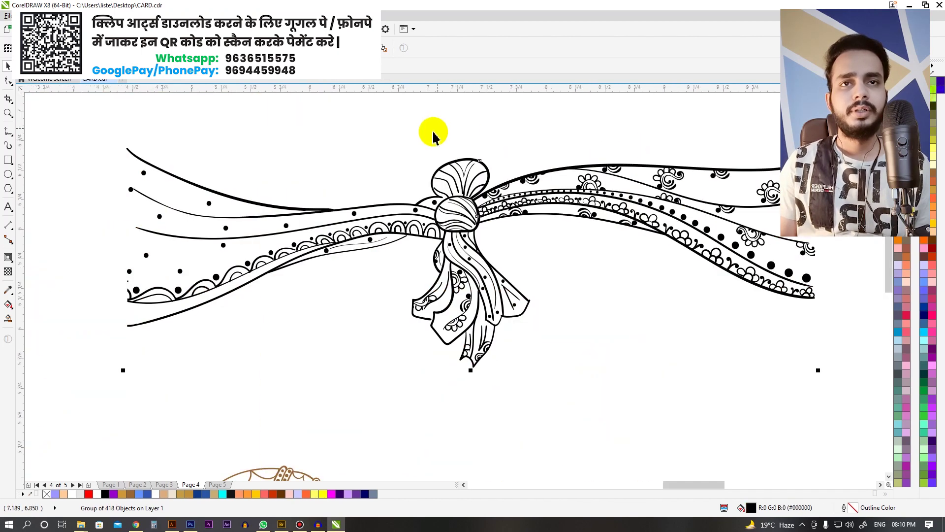
pyautogui.scroll(-5, 443, 272)
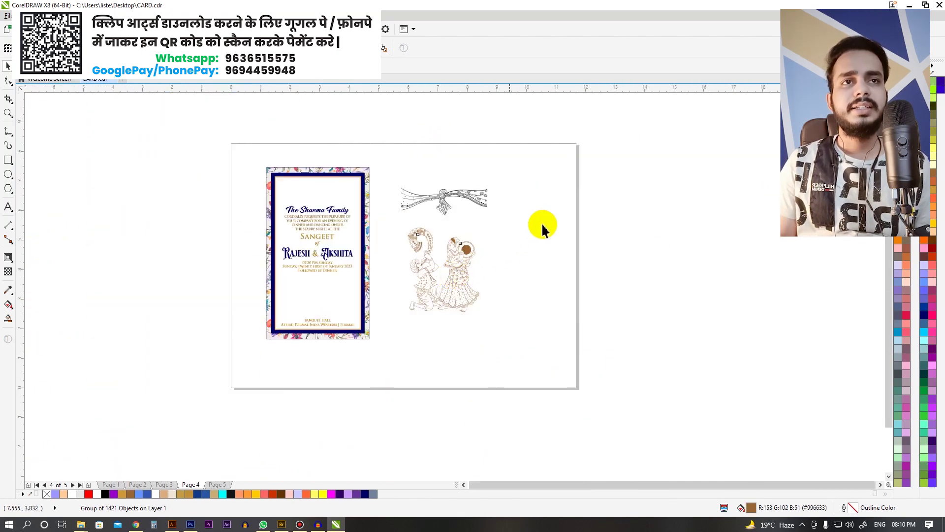
pyautogui.hotkey('ctrl', 'z')
pyautogui.click(542, 222)
pyautogui.scroll(2, 396, 190)
pyautogui.moveTo(502, 202); pyautogui.dragTo(374, 201)
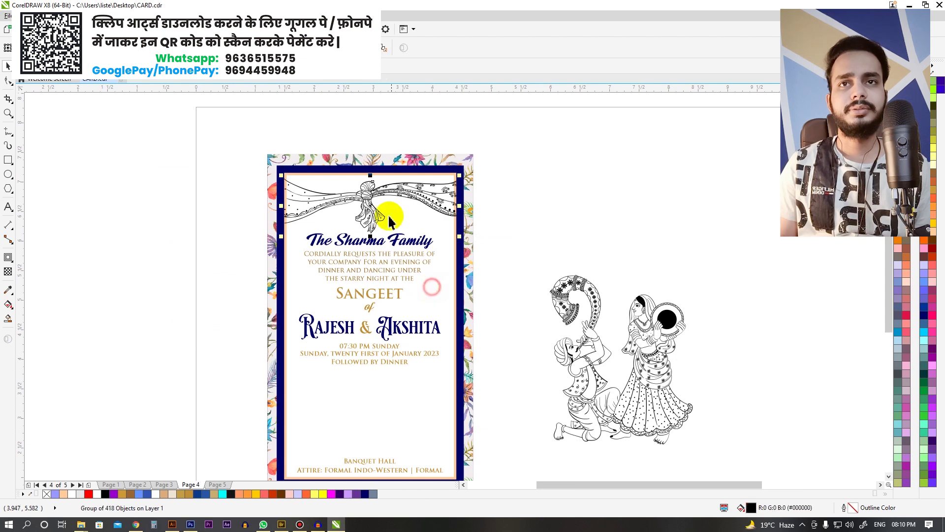
# Step: Zoom to the card top and shift the invitation text block within the card
pyautogui.click(356, 223)
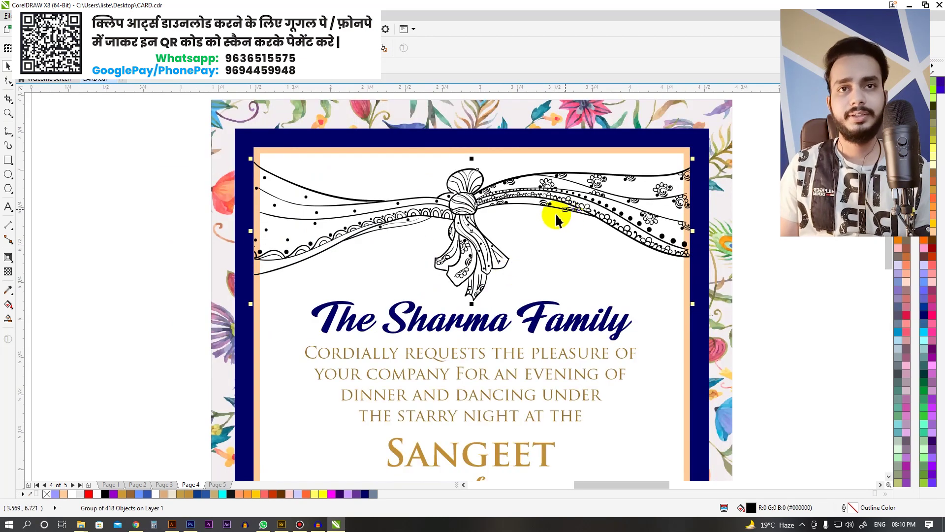
pyautogui.scroll(-2, 454, 180)
pyautogui.moveTo(606, 406); pyautogui.dragTo(327, 221)
pyautogui.moveTo(513, 243); pyautogui.dragTo(468, 186)
pyautogui.scroll(2, 469, 186)
# Step: Place the swag inside the card's PowerClip above The Sharma Family and deselect
pyautogui.click(470, 195)
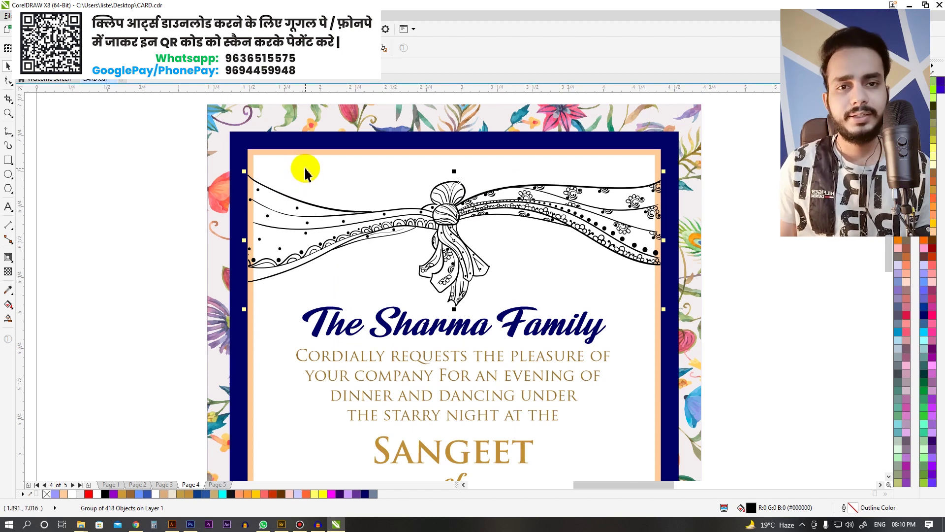
pyautogui.press('Escape')
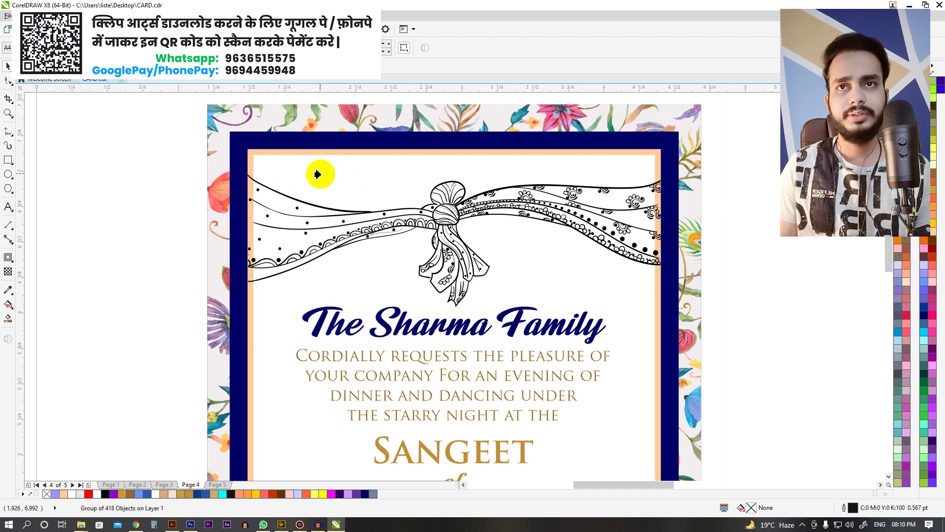
pyautogui.scroll(-2, 480, 187)
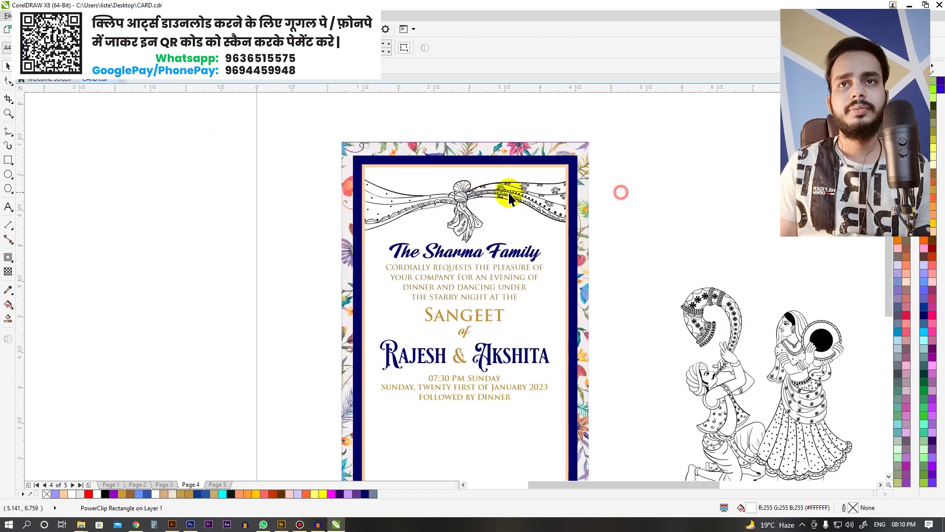
pyautogui.scroll(2, 472, 199)
pyautogui.keyDown('ctrl'); pyautogui.click(607, 175); pyautogui.keyUp('ctrl')
pyautogui.click(746, 164)
pyautogui.click(697, 162)
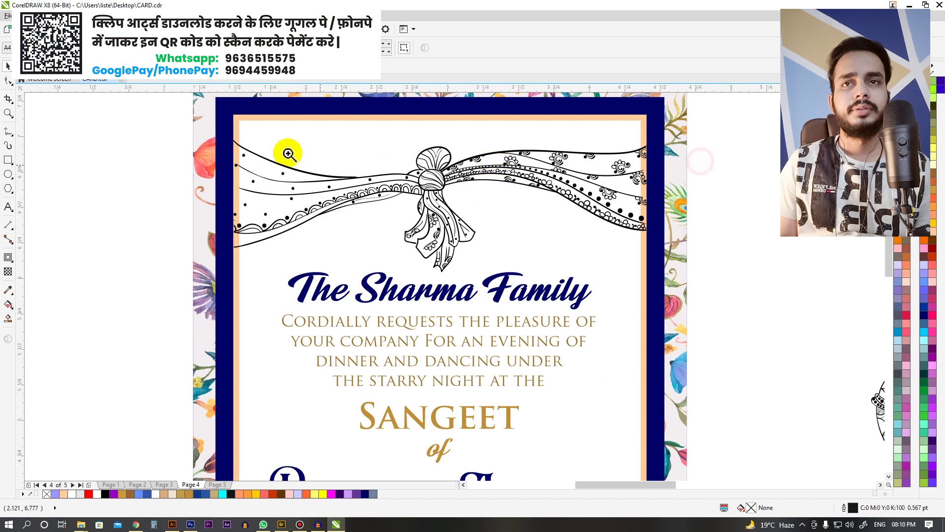
# Step: Recolour the swag ornament with the card's gold lettering colour using the eyedropper
pyautogui.scroll(1, 501, 247)
pyautogui.click(449, 197)
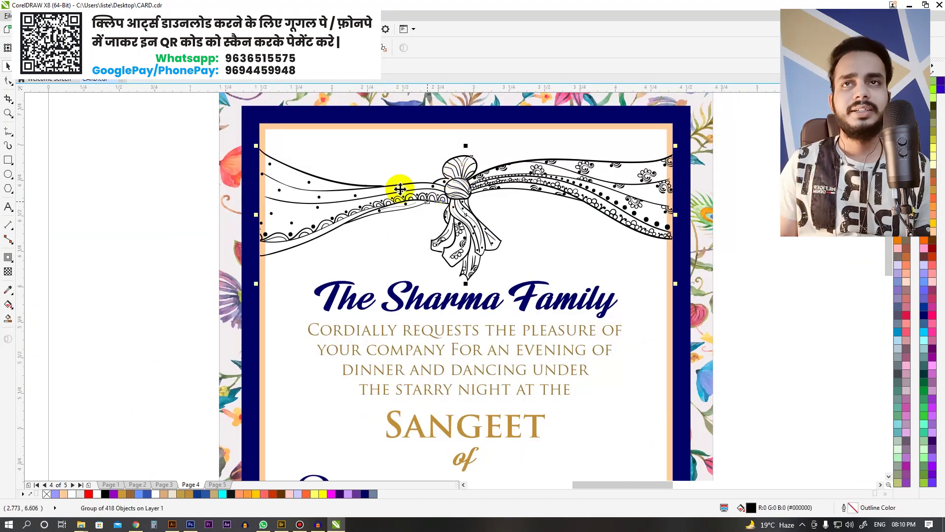
pyautogui.click(9, 294)
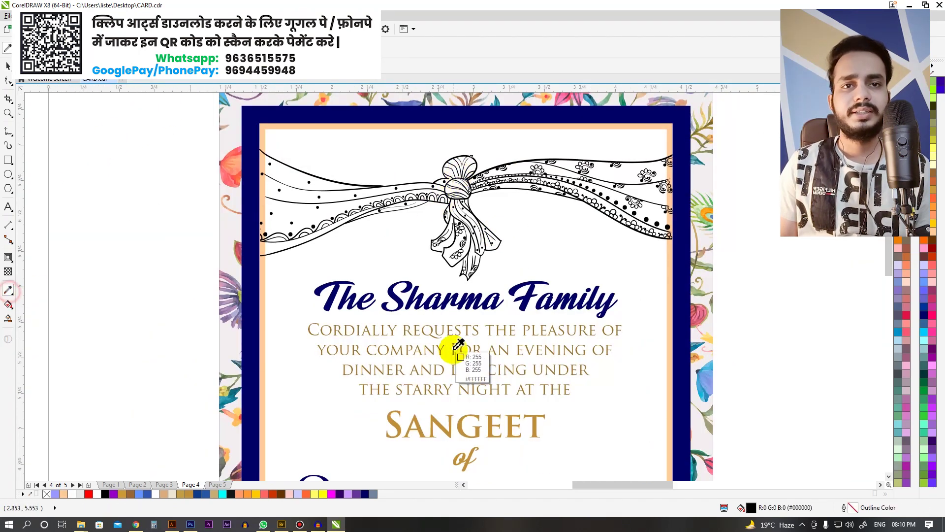
pyautogui.scroll(-2, 472, 344)
pyautogui.scroll(2, 477, 354)
pyautogui.scroll(-2, 485, 365)
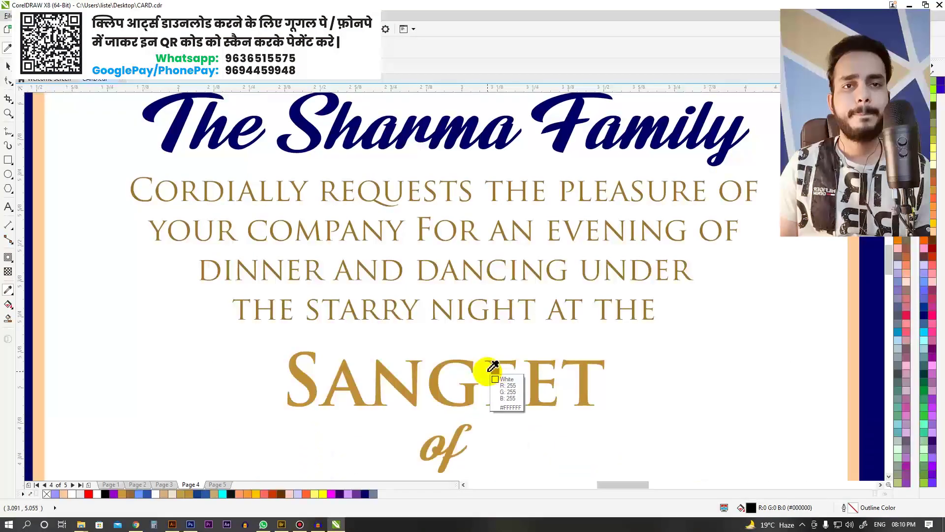
pyautogui.scroll(-2, 448, 376)
pyautogui.scroll(6, 456, 294)
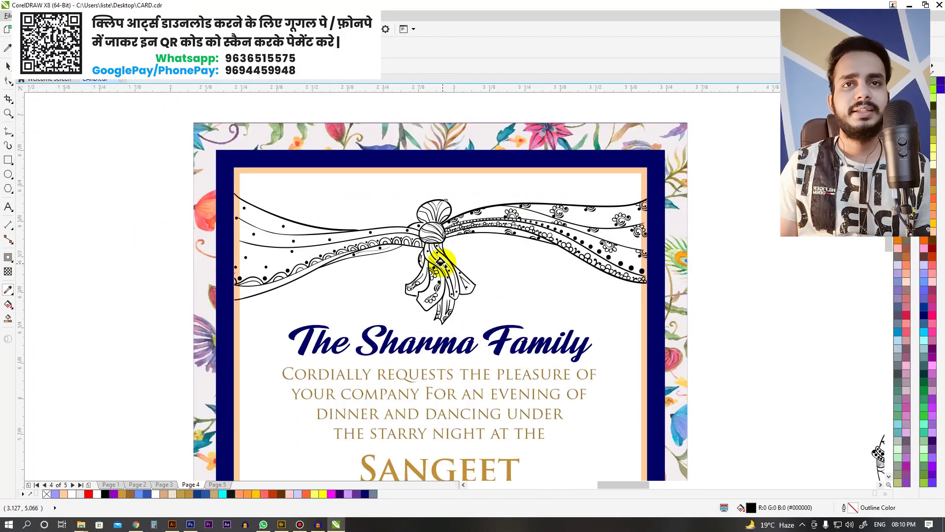
pyautogui.click(441, 226)
pyautogui.scroll(-5, 441, 225)
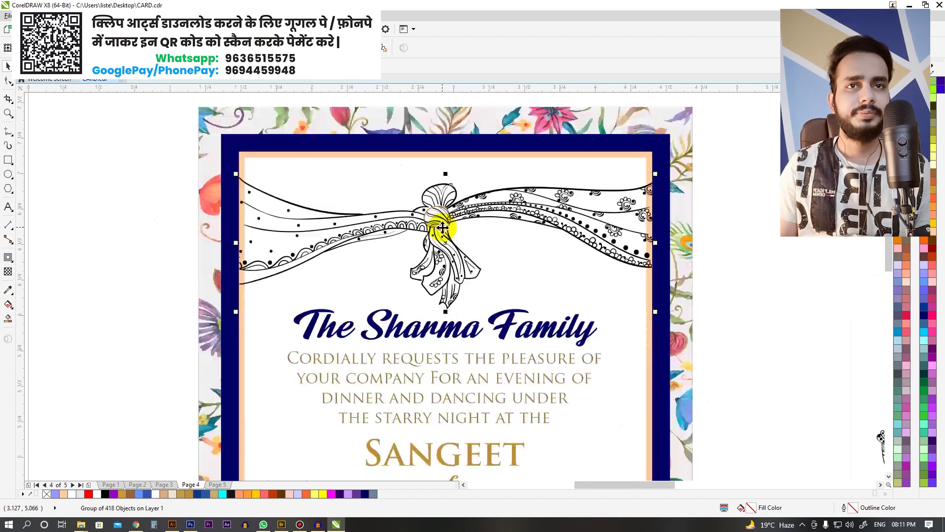
pyautogui.click(500, 266)
pyautogui.press('space')
pyautogui.click(757, 238)
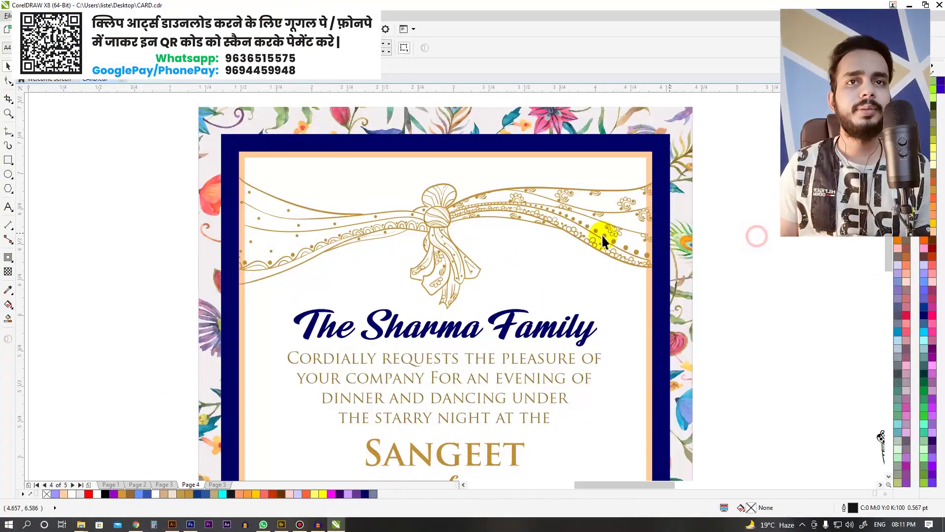
# Step: Nudge the gold swag over the card top and select the dancing-couple illustration
pyautogui.scroll(-2, 459, 214)
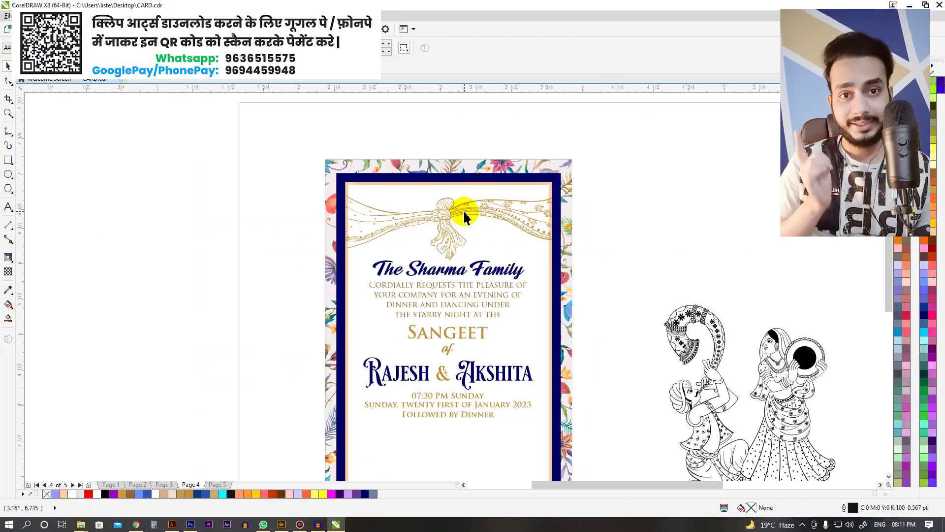
pyautogui.scroll(2, 463, 216)
pyautogui.click(465, 214)
pyautogui.scroll(2, 468, 210)
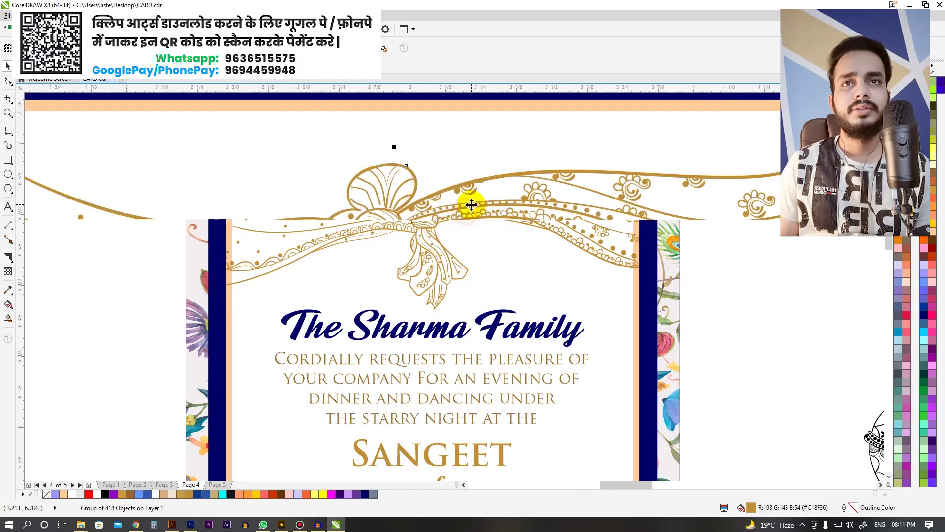
pyautogui.moveTo(472, 203); pyautogui.dragTo(469, 202)
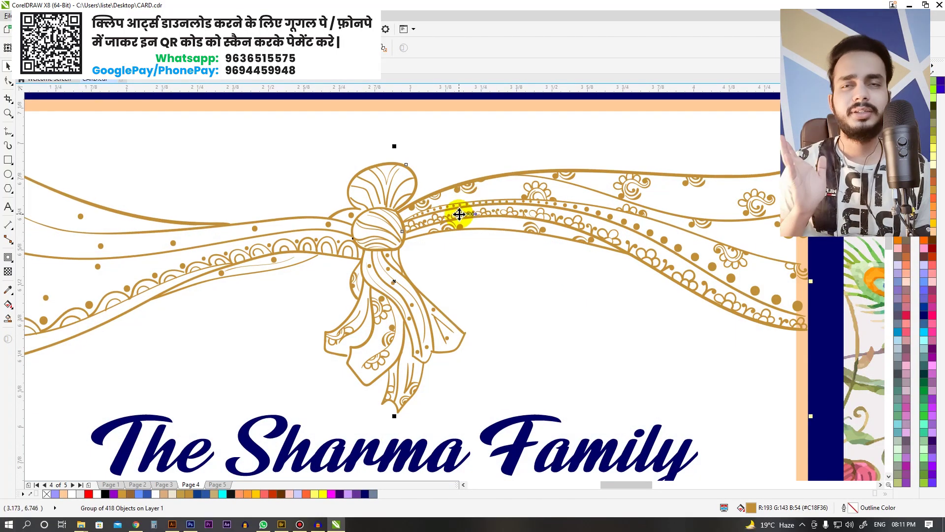
pyautogui.scroll(-3, 459, 205)
pyautogui.click(613, 231)
pyautogui.scroll(1, 628, 241)
# Step: Sample the navy from the family name and apply it to the couple illustration
pyautogui.press('i')
pyautogui.click(316, 248)
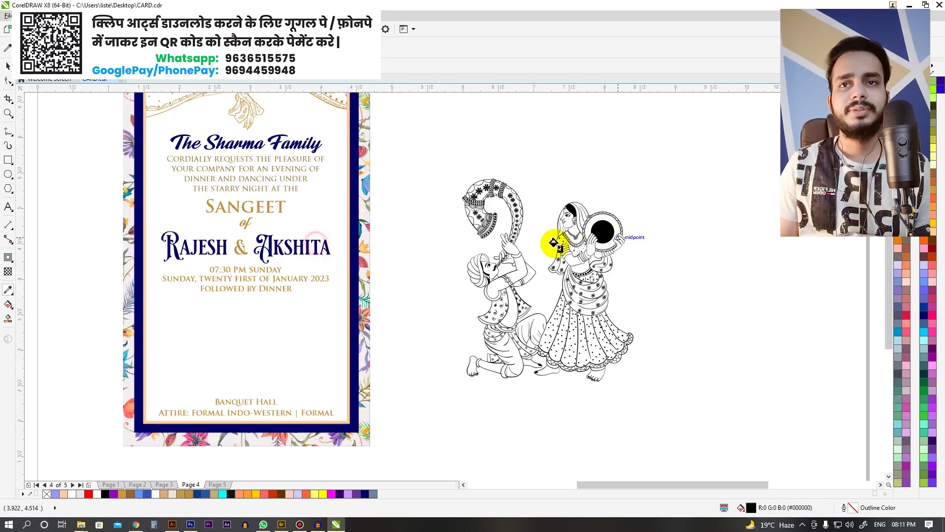
pyautogui.scroll(2, 593, 231)
pyautogui.click(630, 217)
pyautogui.scroll(-2, 575, 209)
pyautogui.press('space')
pyautogui.click(673, 216)
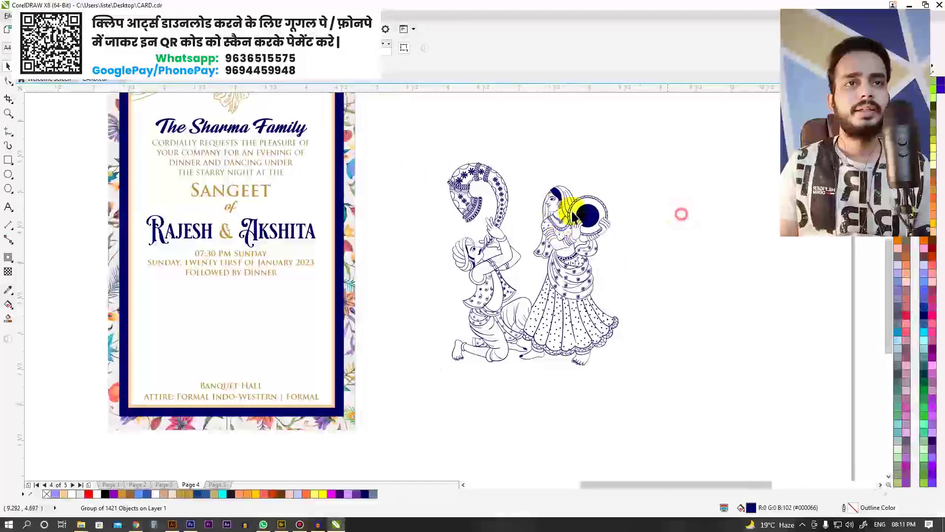
# Step: Scale the navy couple down and place it on the card below the dinner line
pyautogui.scroll(2, 562, 209)
pyautogui.scroll(-2, 585, 206)
pyautogui.moveTo(585, 205); pyautogui.dragTo(500, 228)
pyautogui.moveTo(543, 169); pyautogui.dragTo(271, 275)
pyautogui.scroll(3, 261, 321)
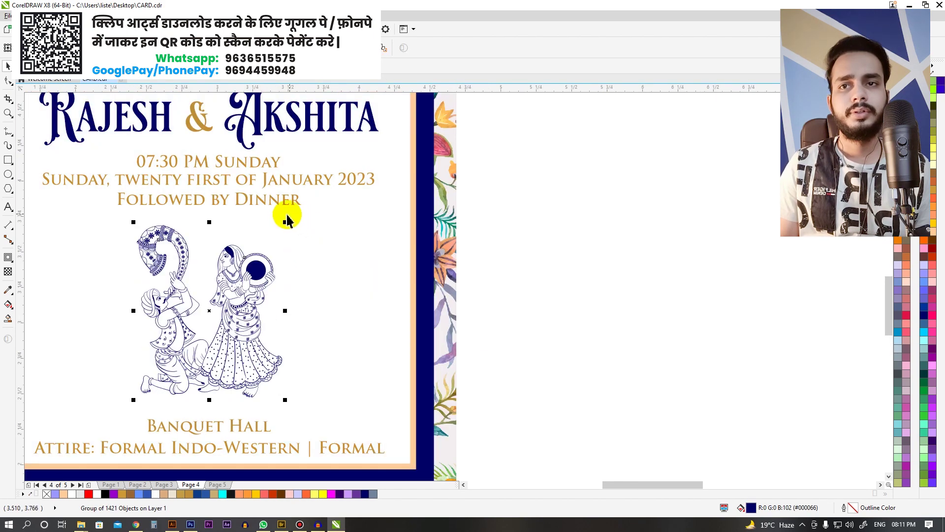
pyautogui.moveTo(287, 220); pyautogui.dragTo(313, 207)
pyautogui.click(344, 238)
pyautogui.click(594, 271)
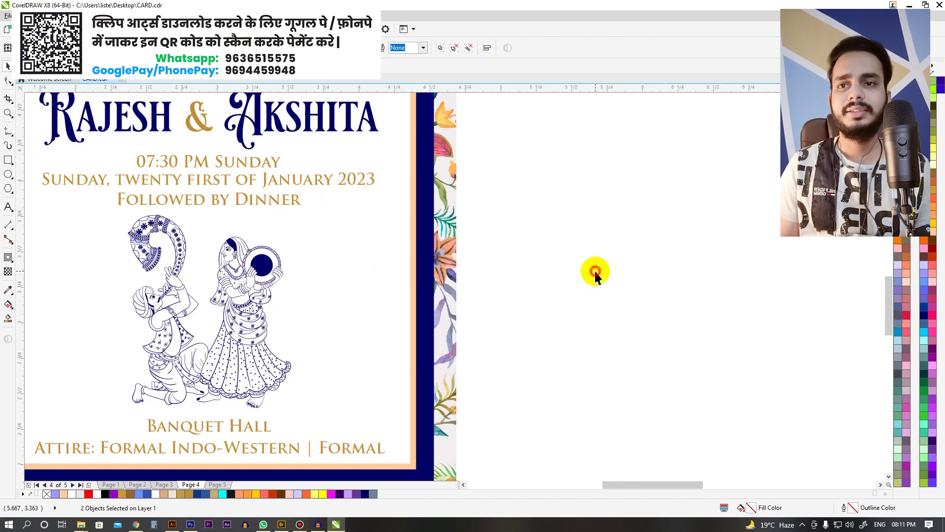
# Step: Recentre the whole card in view and place a copy of the couple beside it
pyautogui.scroll(-2, 595, 269)
pyautogui.moveTo(594, 266); pyautogui.dragTo(354, 225)
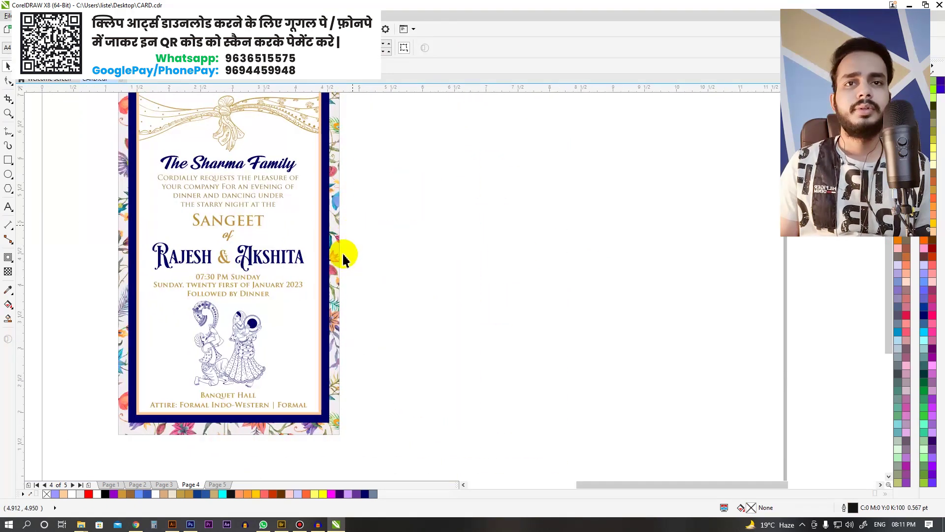
pyautogui.moveTo(342, 291); pyautogui.dragTo(327, 323)
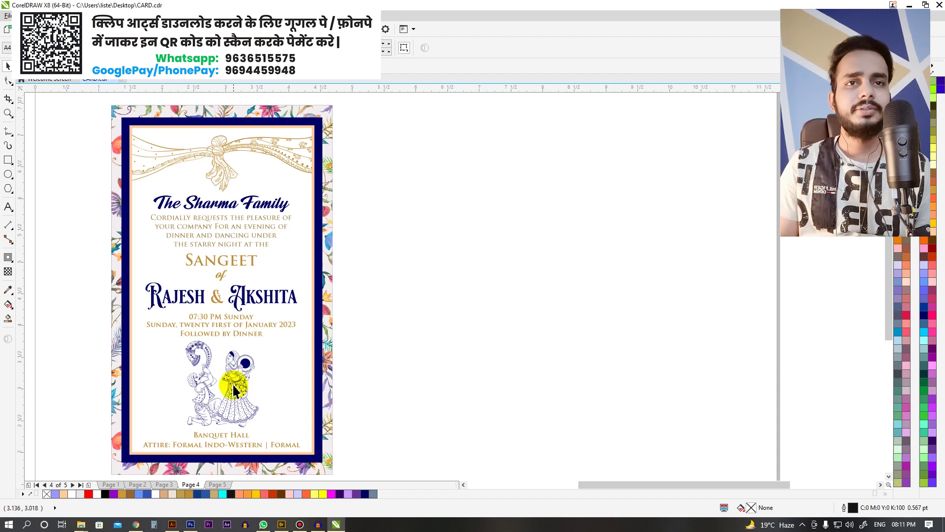
pyautogui.moveTo(234, 391); pyautogui.dragTo(512, 278)
# Step: Draw a small square and repeat-duplicate it into a column of four squares
pyautogui.scroll(-1, 508, 295)
pyautogui.scroll(3, 536, 290)
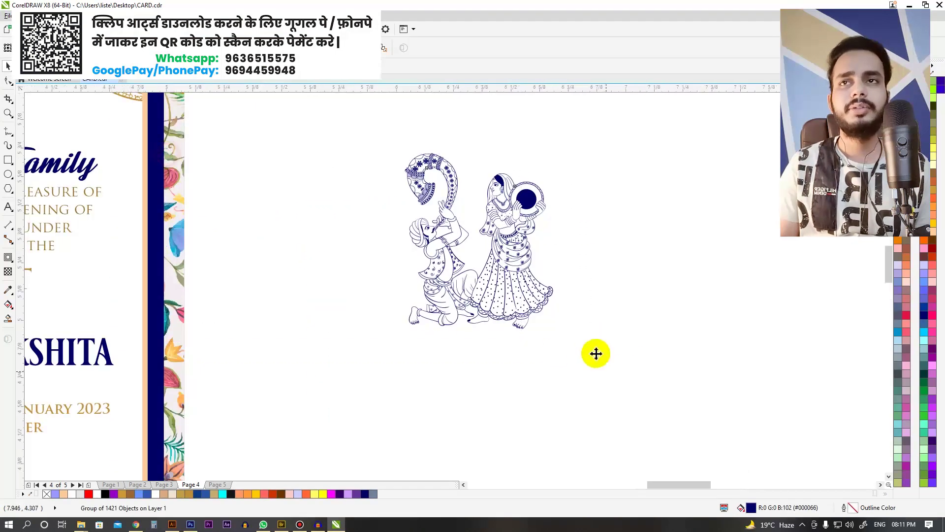
pyautogui.scroll(2, 299, 231)
pyautogui.press('F6')
pyautogui.moveTo(187, 124)
pyautogui.mouseDown()
pyautogui.moveTo(235, 170)
pyautogui.moveTo(214, 210)
pyautogui.mouseUp()
pyautogui.hotkey('ctrl', 'r')
pyautogui.hotkey('ctrl', 'r')
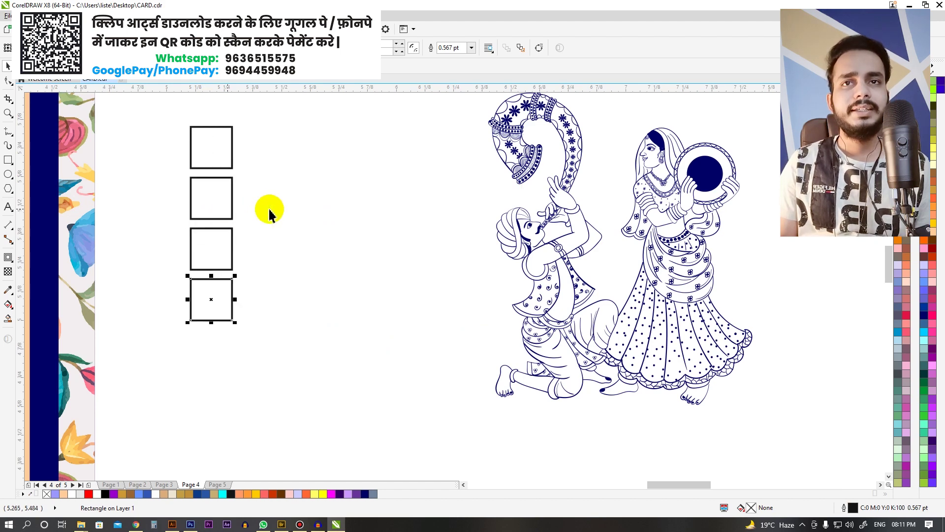
# Step: Select the dancing-couple illustration group on the card
pyautogui.scroll(-3, 291, 186)
pyautogui.scroll(2, 397, 241)
pyautogui.moveTo(360, 186); pyautogui.dragTo(525, 308)
pyautogui.click(566, 284)
pyautogui.moveTo(521, 300); pyautogui.dragTo(507, 241)
pyautogui.click(505, 240)
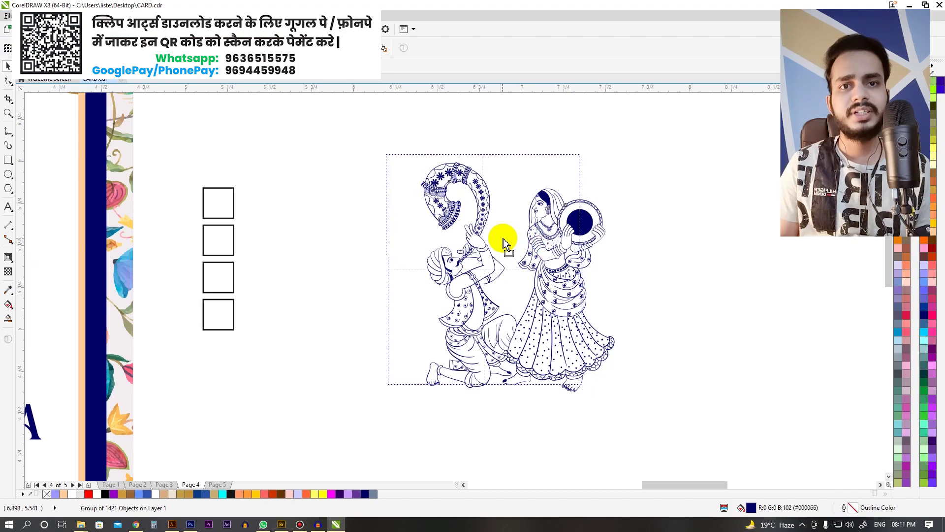
pyautogui.scroll(5, 496, 327)
pyautogui.scroll(2, 598, 182)
pyautogui.scroll(-6, 619, 239)
pyautogui.scroll(6, 544, 309)
pyautogui.scroll(-6, 598, 250)
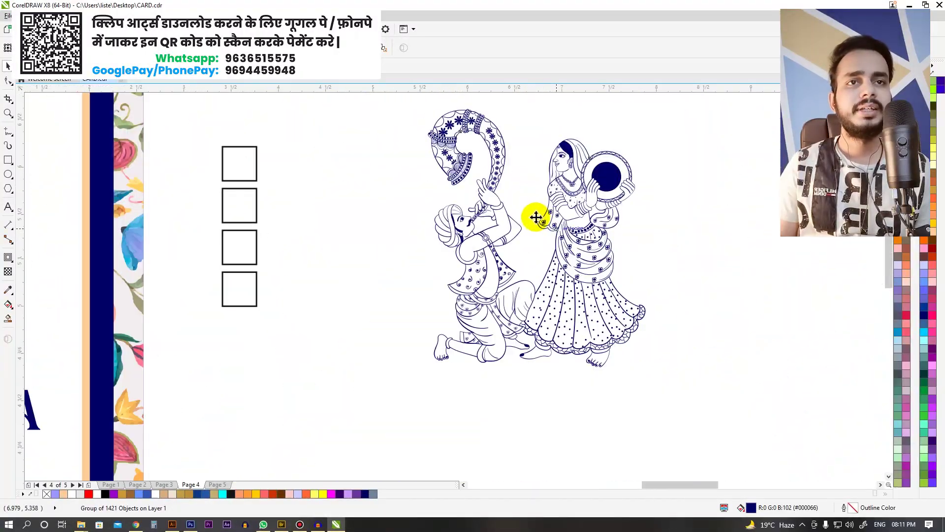
pyautogui.scroll(-2, 493, 209)
pyautogui.scroll(3, 443, 254)
pyautogui.scroll(-3, 428, 236)
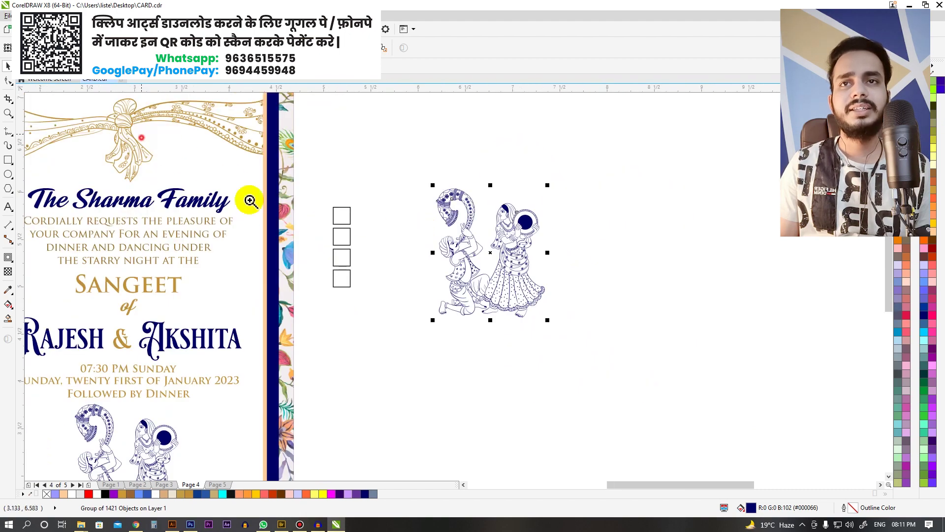
# Step: Fill the second square peach and the third gold, sampled from the card's heading text
pyautogui.click(8, 292)
pyautogui.scroll(2, 359, 172)
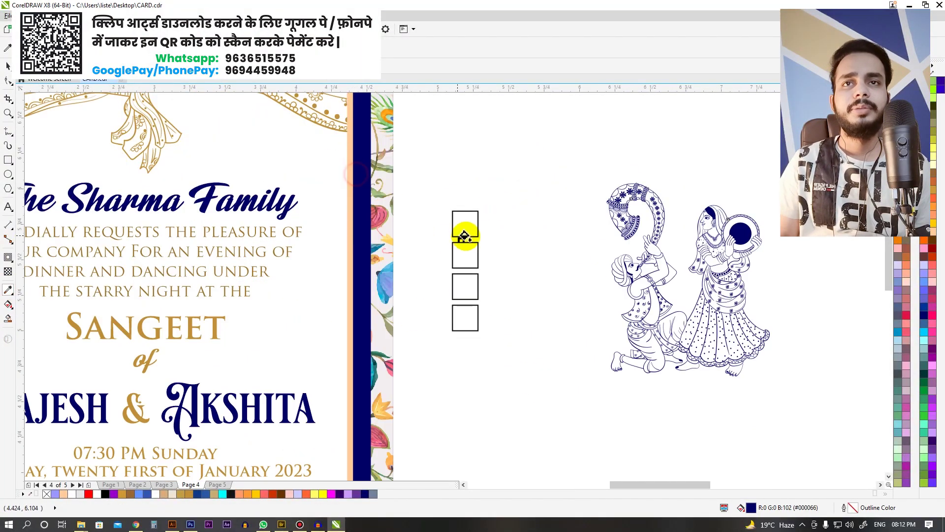
pyautogui.scroll(-2, 338, 190)
pyautogui.scroll(2, 337, 190)
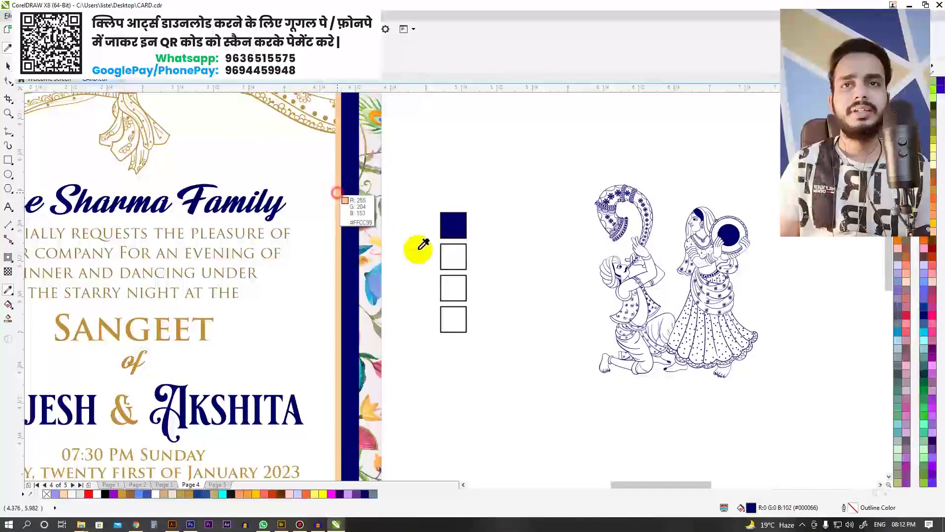
pyautogui.click(446, 258)
pyautogui.scroll(-1, 324, 208)
pyautogui.press('F2')
pyautogui.moveTo(278, 126); pyautogui.dragTo(460, 284)
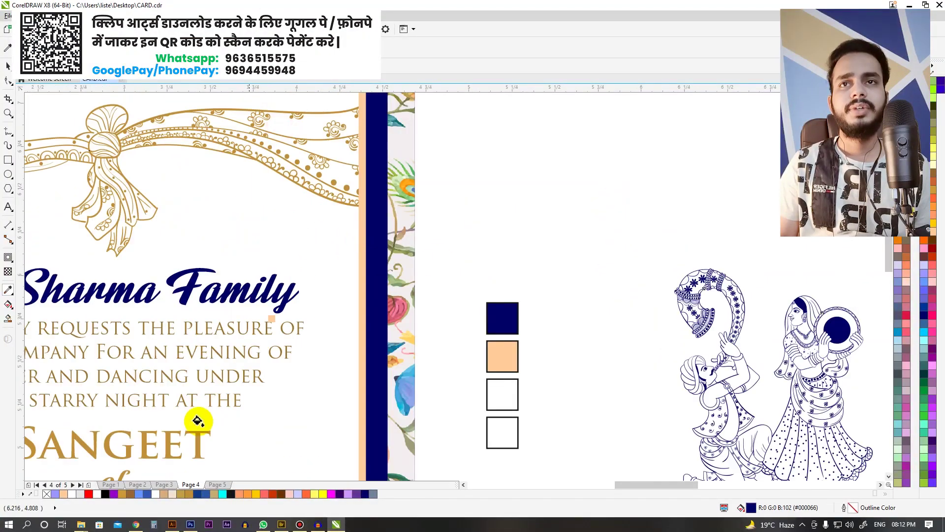
pyautogui.click(202, 444)
pyautogui.moveTo(511, 394); pyautogui.dragTo(428, 263)
pyautogui.click(406, 271)
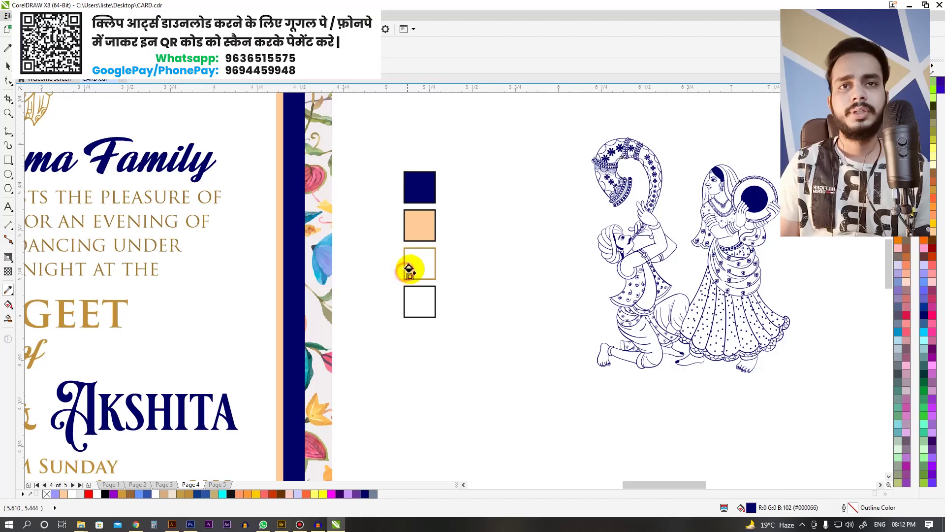
pyautogui.click(418, 265)
# Step: Delete the empty fourth square and copy the three coloured squares to the right
pyautogui.scroll(-2, 369, 221)
pyautogui.scroll(3, 394, 275)
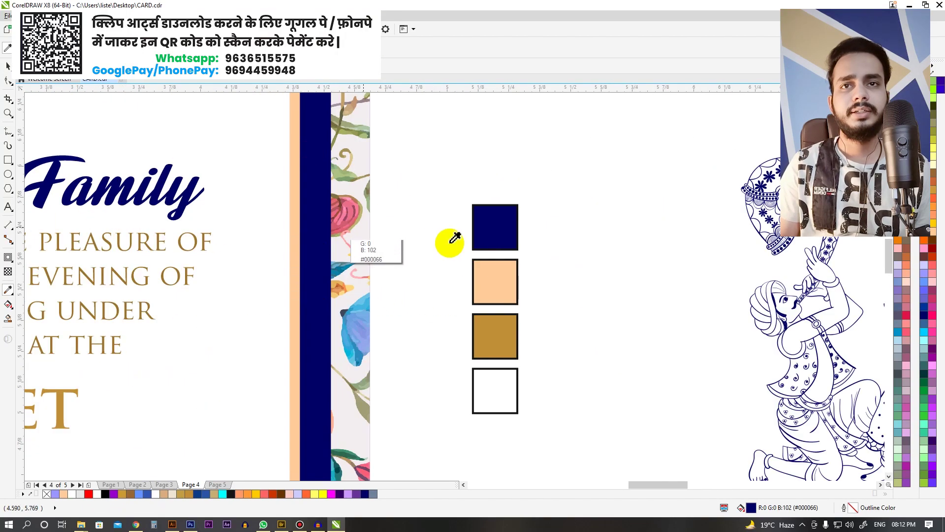
pyautogui.scroll(-1, 433, 305)
pyautogui.click(372, 295)
pyautogui.press('Delete')
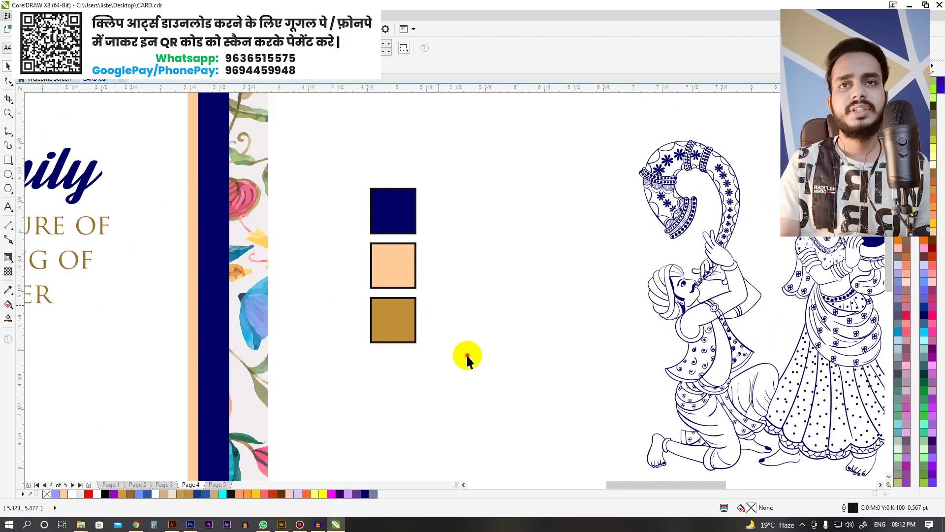
pyautogui.scroll(-2, 468, 348)
pyautogui.moveTo(468, 355); pyautogui.dragTo(394, 231)
pyautogui.scroll(1, 429, 264)
pyautogui.moveTo(425, 262); pyautogui.dragTo(499, 253)
pyautogui.rightClick(499, 253)
# Step: Fill the copied squares pink, light blue and green sampled from the floral border
pyautogui.press('i')
pyautogui.click(270, 243)
pyautogui.click(483, 259)
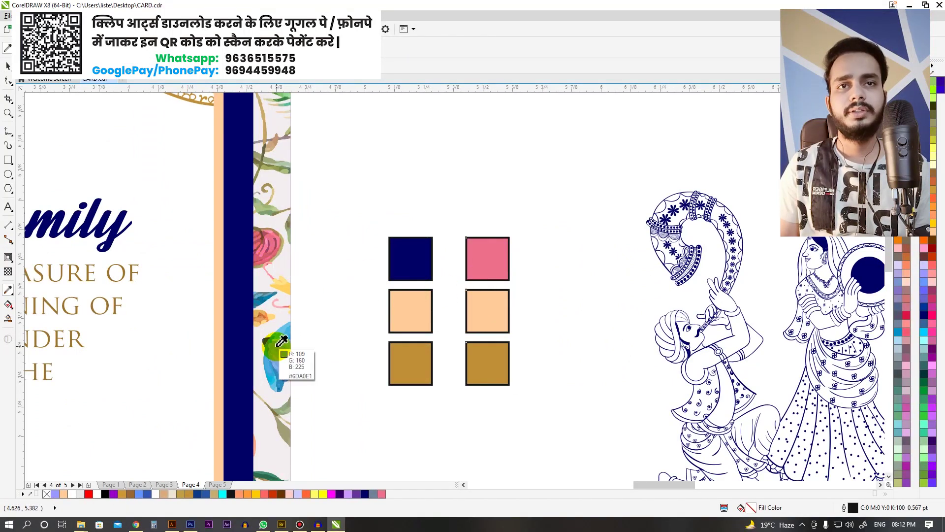
pyautogui.click(291, 323)
pyautogui.click(484, 311)
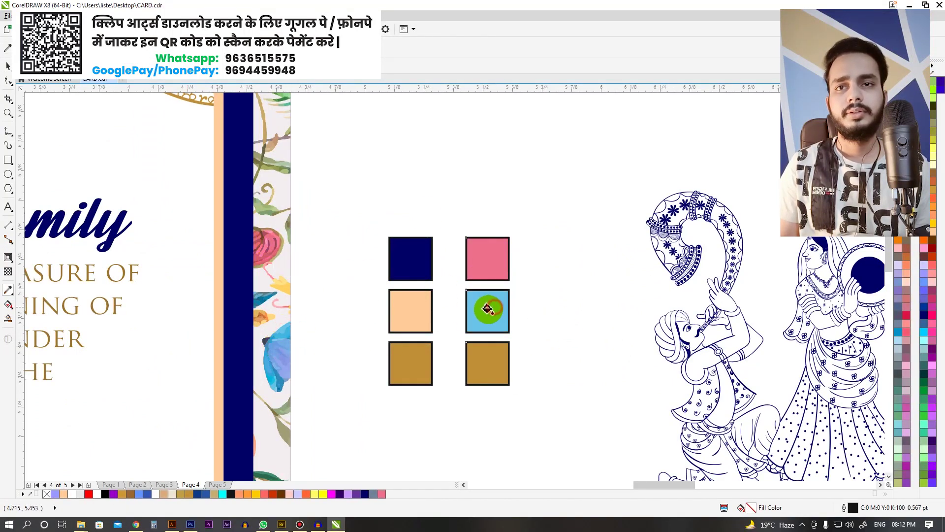
pyautogui.scroll(-1, 421, 207)
pyautogui.scroll(2, 396, 220)
pyautogui.click(450, 249)
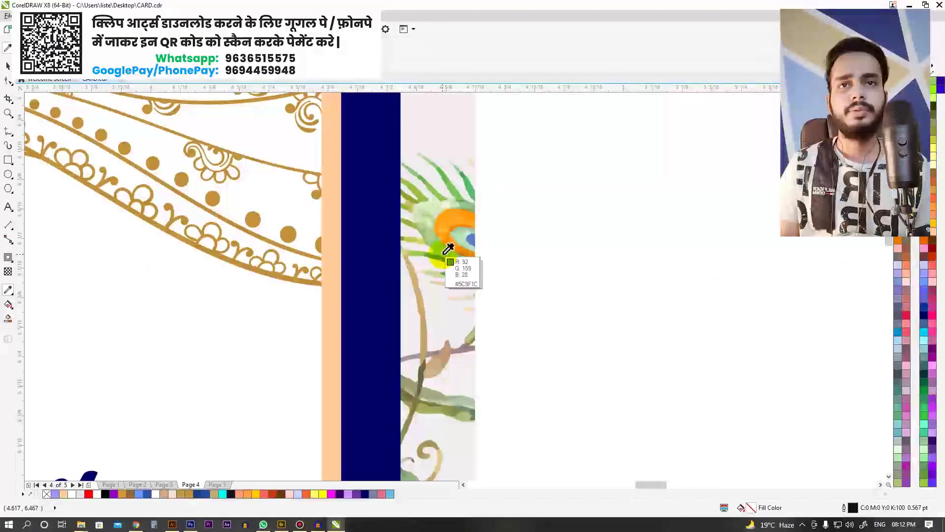
pyautogui.scroll(-2, 369, 207)
pyautogui.click(497, 362)
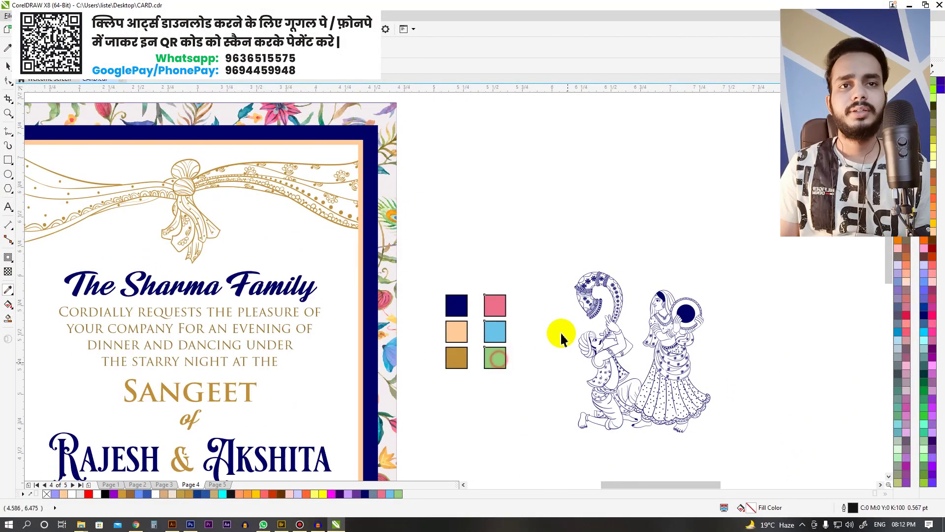
# Step: Select all six colour swatches together
pyautogui.hscroll(2, 559, 331)
pyautogui.scroll(2, 456, 379)
pyautogui.press('space')
pyautogui.moveTo(509, 414); pyautogui.dragTo(397, 241)
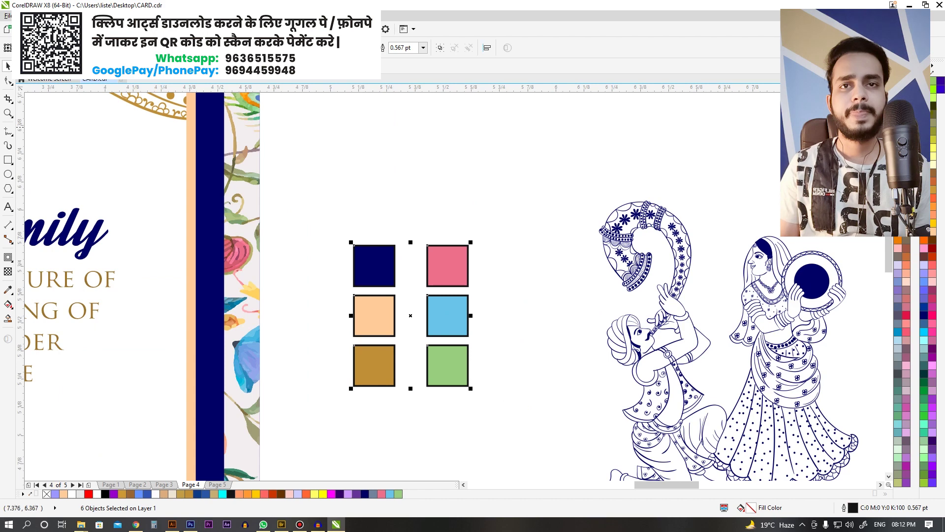
pyautogui.press('z')
pyautogui.scroll(-2, 432, 173)
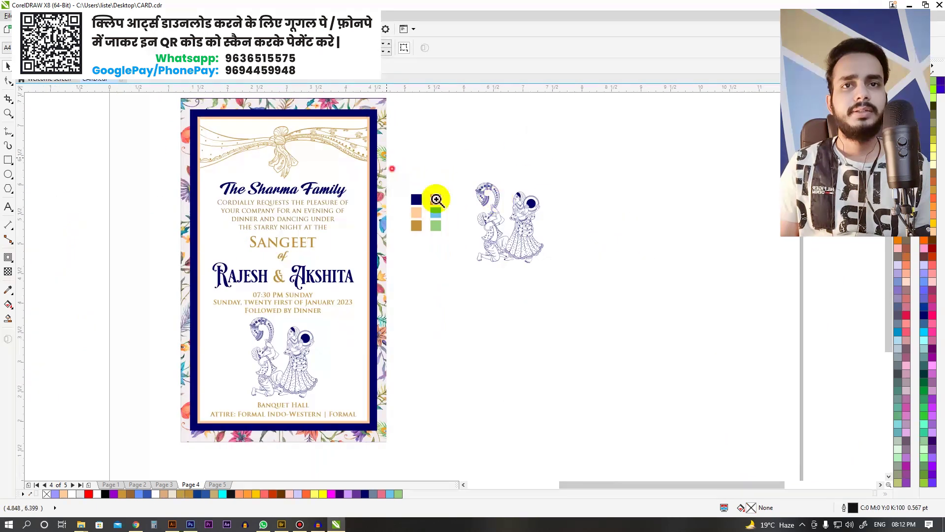
pyautogui.scroll(2, 437, 200)
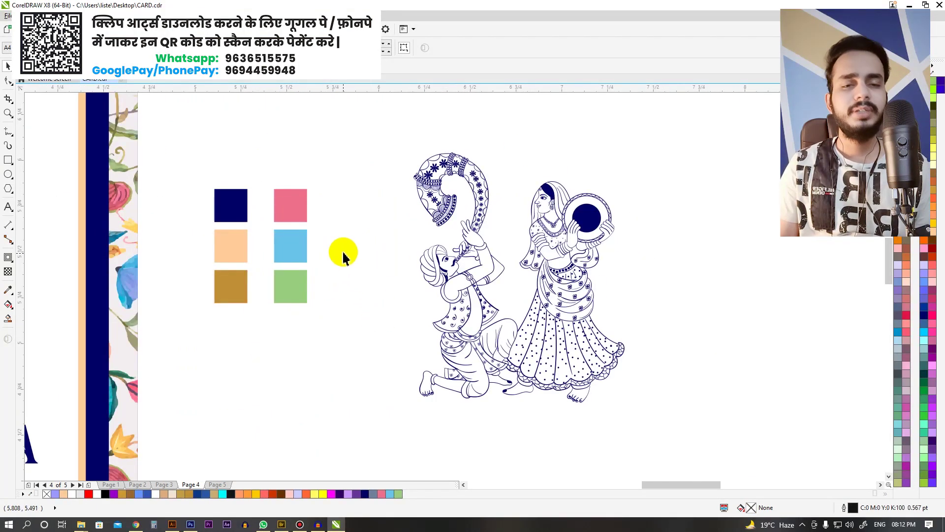
# Step: Draw a freehand curve and two straight lines crossing each other below the swatches
pyautogui.moveTo(245, 180); pyautogui.dragTo(623, 414)
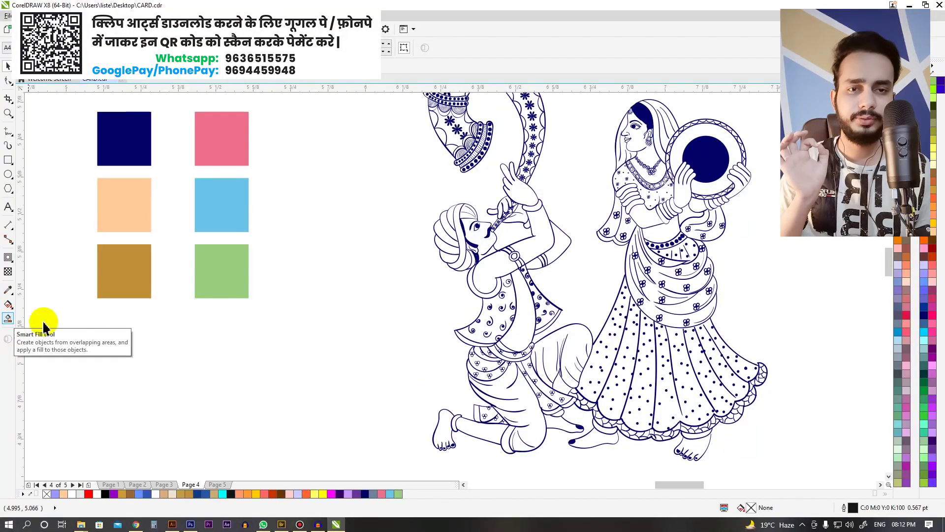
pyautogui.scroll(-2, 236, 261)
pyautogui.scroll(2, 237, 295)
pyautogui.press('F5')
pyautogui.moveTo(137, 285); pyautogui.dragTo(270, 446)
pyautogui.scroll(-2, 276, 277)
pyautogui.click(332, 247)
pyautogui.click(154, 343)
pyautogui.click(299, 213)
pyautogui.click(243, 414)
pyautogui.press('space')
pyautogui.scroll(2, 212, 291)
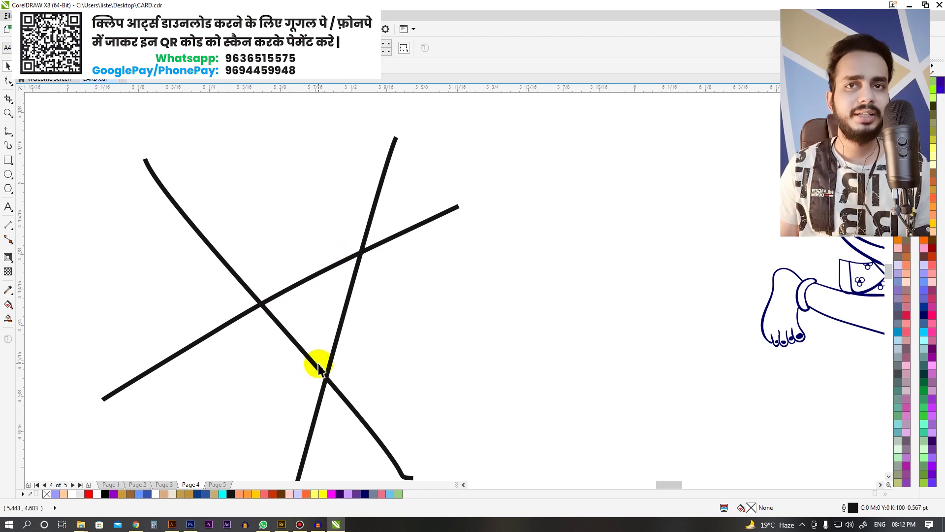
# Step: Smart-fill the triangle enclosed by the crossing lines with light blue from the swatch
pyautogui.click(8, 321)
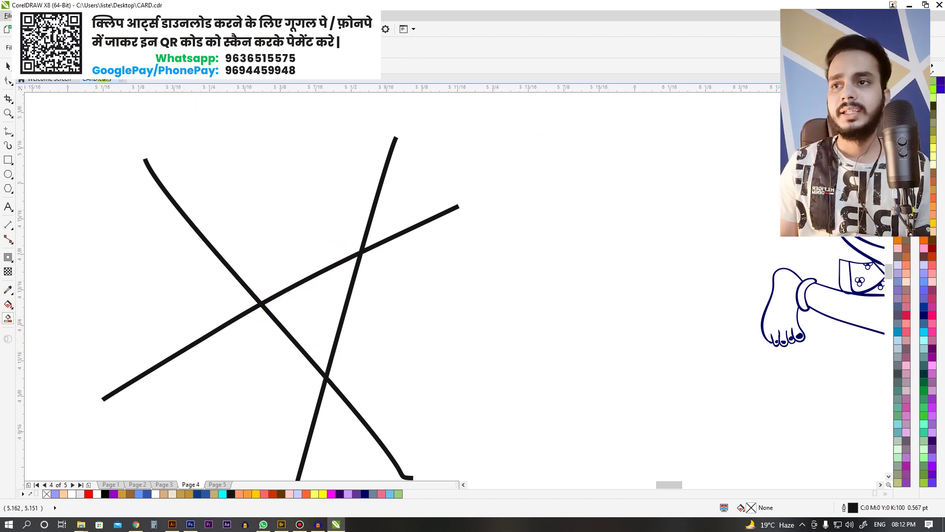
pyautogui.click(103, 69)
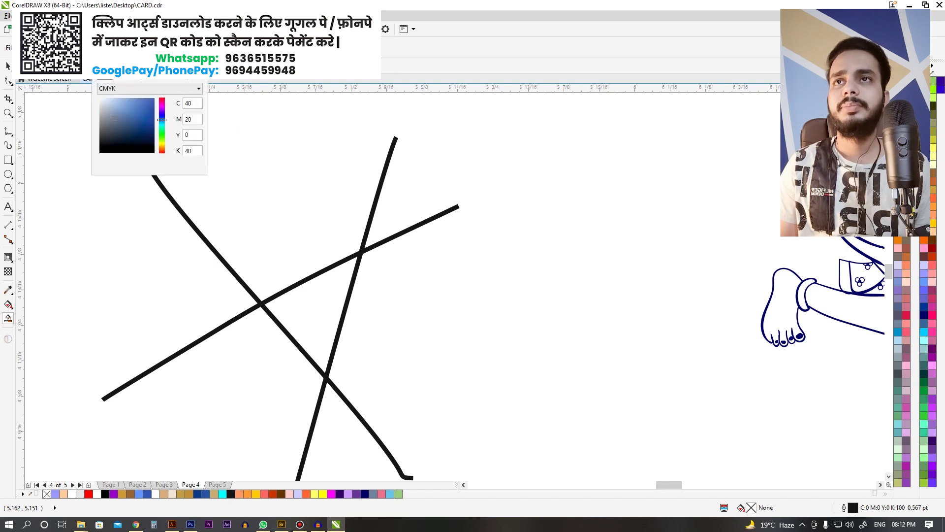
pyautogui.click(294, 145)
pyautogui.scroll(-3, 330, 256)
pyautogui.scroll(2, 331, 209)
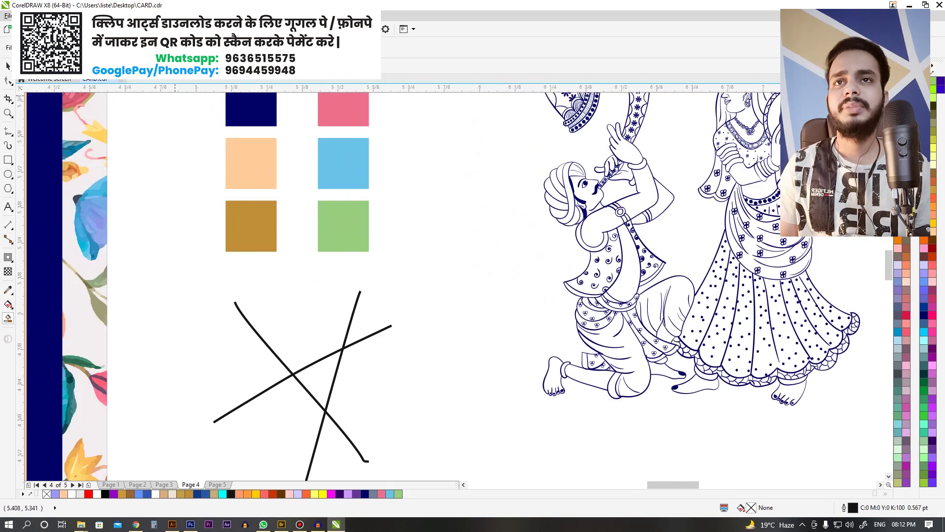
pyautogui.click(104, 69)
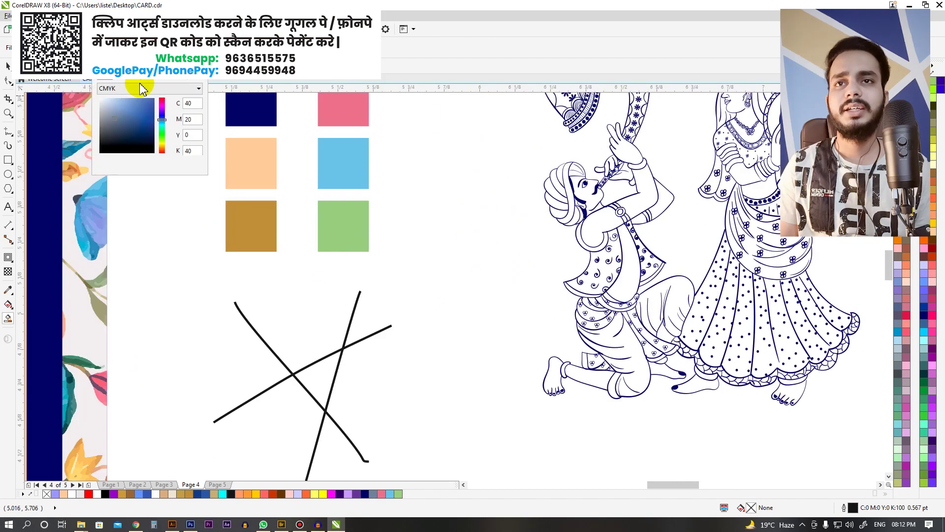
pyautogui.click(343, 154)
pyautogui.click(323, 377)
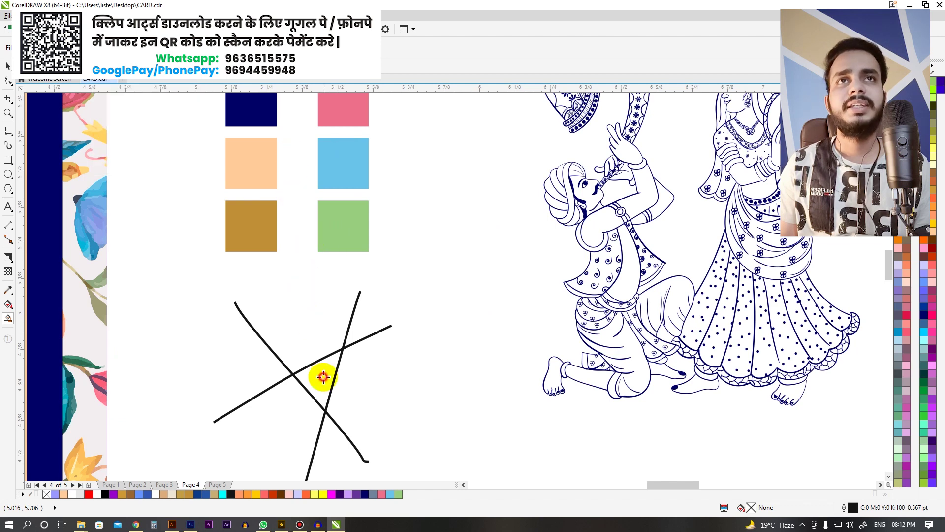
pyautogui.click(325, 374)
pyautogui.scroll(-2, 317, 333)
pyautogui.scroll(2, 363, 352)
# Step: Move the blue triangle aside and reposition the steep and long diagonal lines
pyautogui.moveTo(310, 347); pyautogui.dragTo(372, 347)
pyautogui.scroll(2, 338, 401)
pyautogui.click(265, 263)
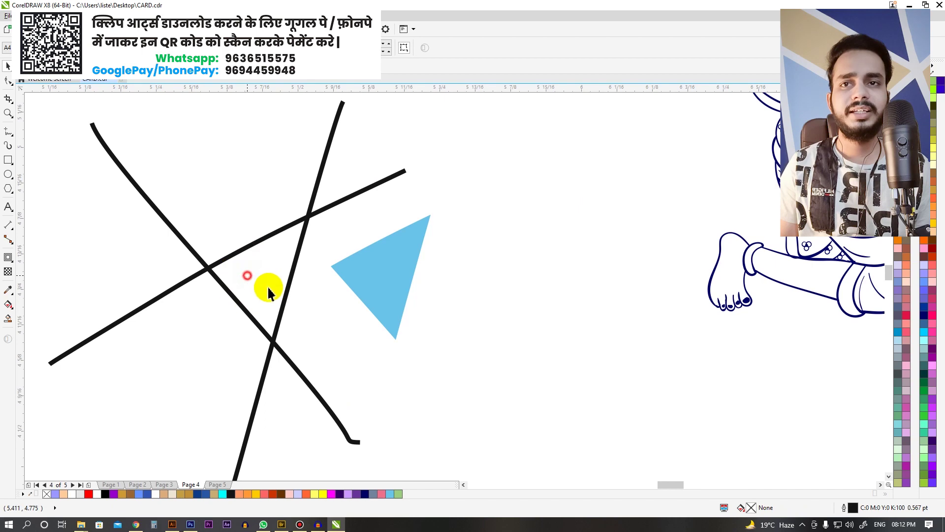
pyautogui.moveTo(293, 278); pyautogui.dragTo(317, 277)
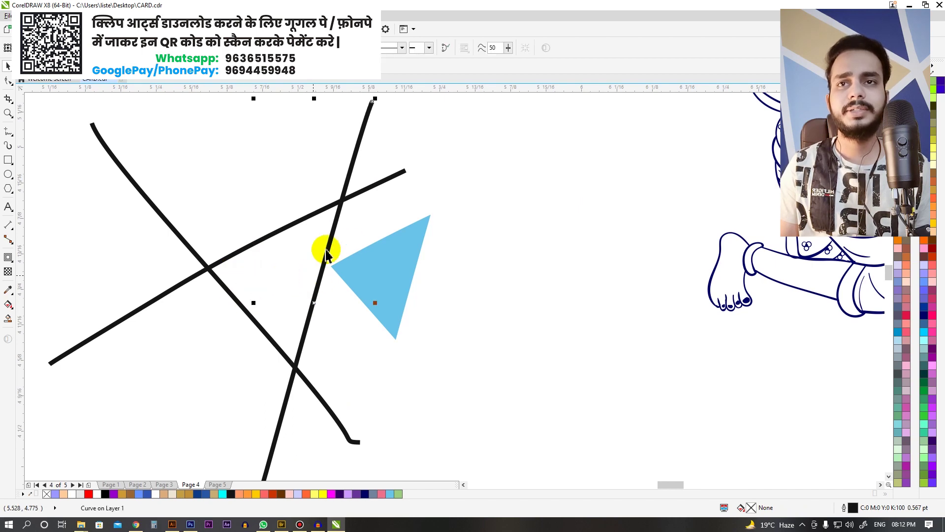
pyautogui.scroll(-2, 375, 238)
pyautogui.scroll(3, 276, 200)
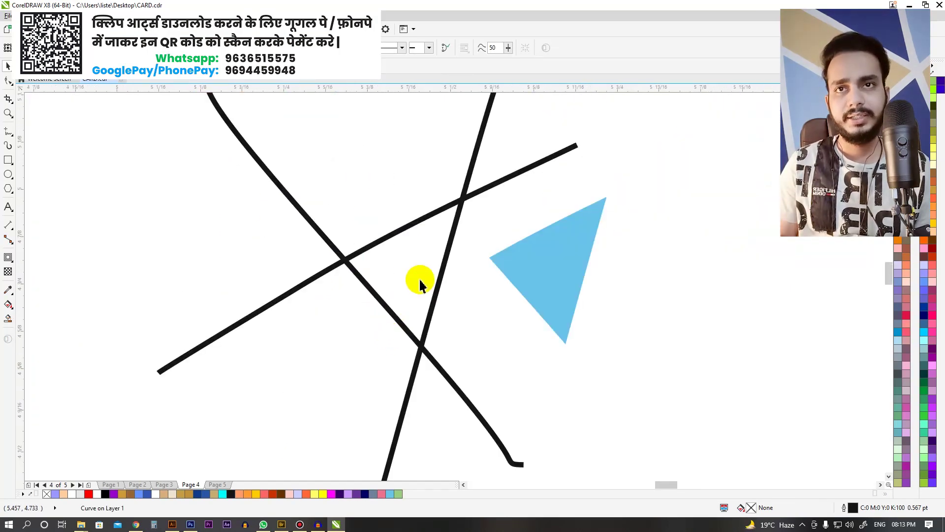
pyautogui.scroll(-2, 419, 284)
pyautogui.click(387, 285)
pyautogui.click(406, 260)
pyautogui.scroll(-2, 437, 232)
pyautogui.scroll(2, 443, 234)
pyautogui.moveTo(454, 234); pyautogui.dragTo(342, 236)
# Step: Delete the practice lines and the blue triangle
pyautogui.scroll(-2, 304, 231)
pyautogui.scroll(2, 342, 237)
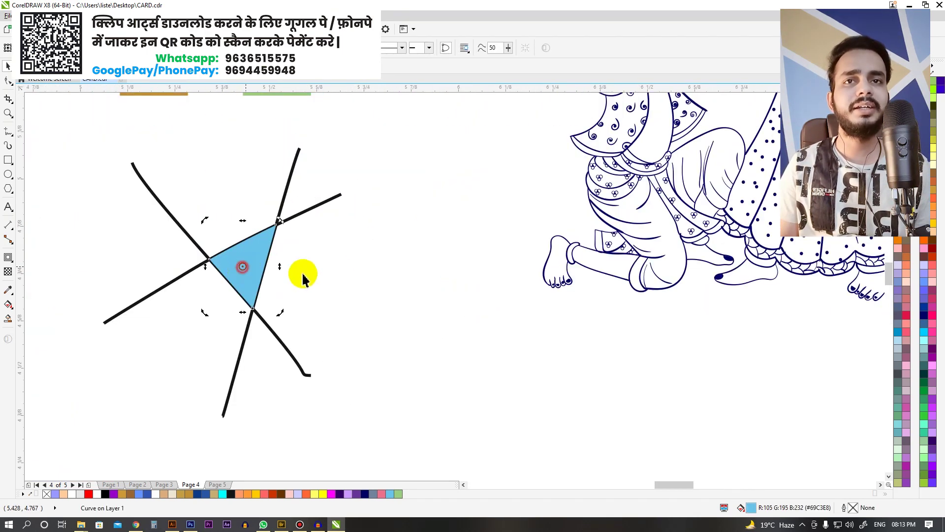
pyautogui.scroll(-2, 265, 272)
pyautogui.moveTo(361, 364); pyautogui.dragTo(217, 207)
pyautogui.press('Delete')
pyautogui.scroll(3, 439, 218)
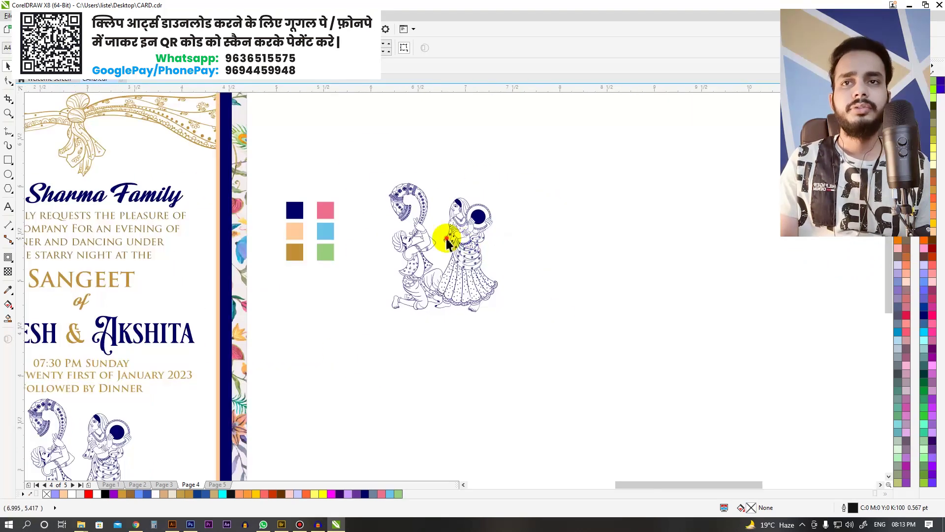
# Step: Move the dancing couple group beside the colour swatches and zoom in on them
pyautogui.click(447, 243)
pyautogui.scroll(3, 432, 232)
pyautogui.scroll(-3, 433, 231)
pyautogui.moveTo(204, 144); pyautogui.dragTo(542, 379)
pyautogui.moveTo(513, 283); pyautogui.dragTo(454, 254)
pyautogui.scroll(-3, 351, 236)
pyautogui.moveTo(254, 137); pyautogui.dragTo(572, 317)
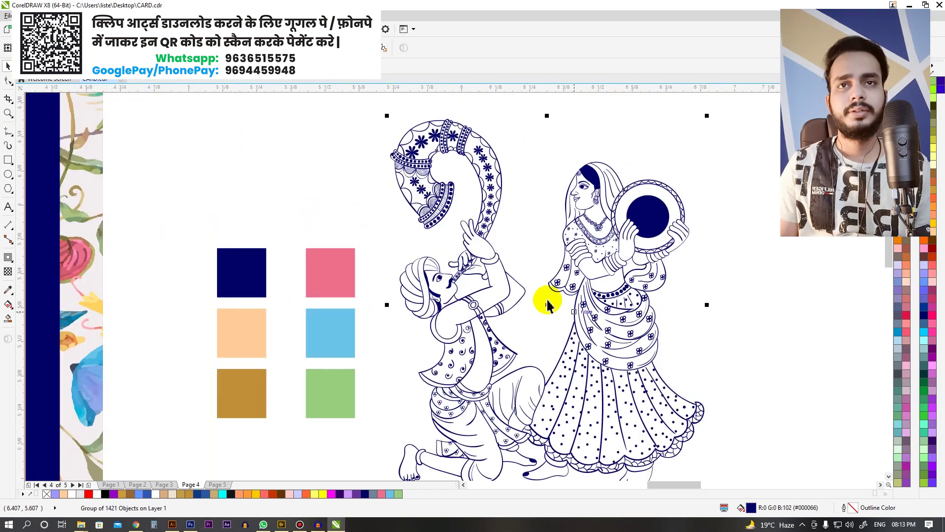
pyautogui.scroll(-4, 450, 228)
pyautogui.hscroll(4, 450, 227)
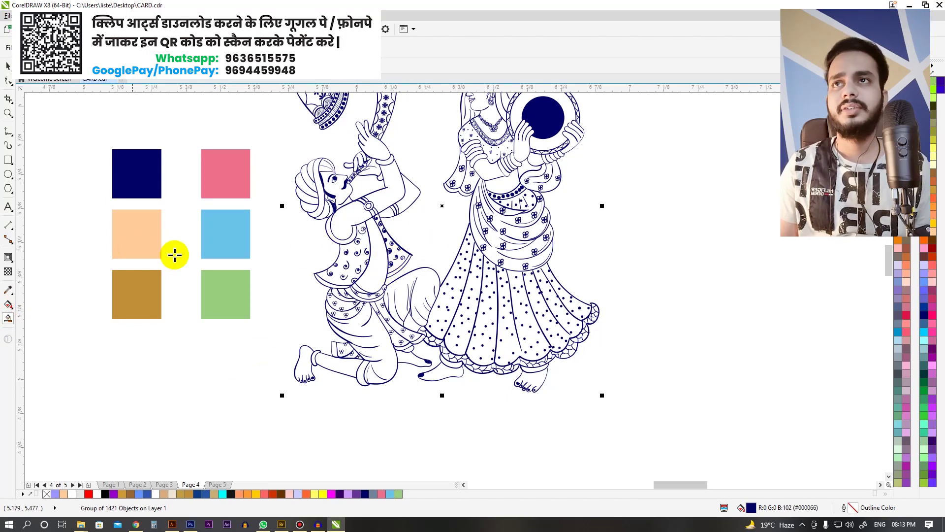
# Step: Sample the peach swatch as the fill colour and fill the strip on the man's chest
pyautogui.click(135, 83)
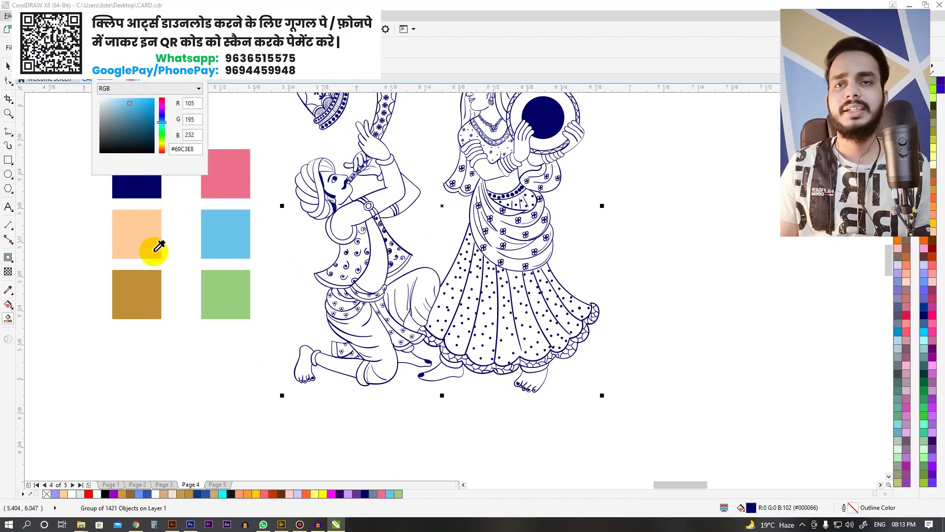
pyautogui.click(377, 265)
pyautogui.scroll(3, 377, 268)
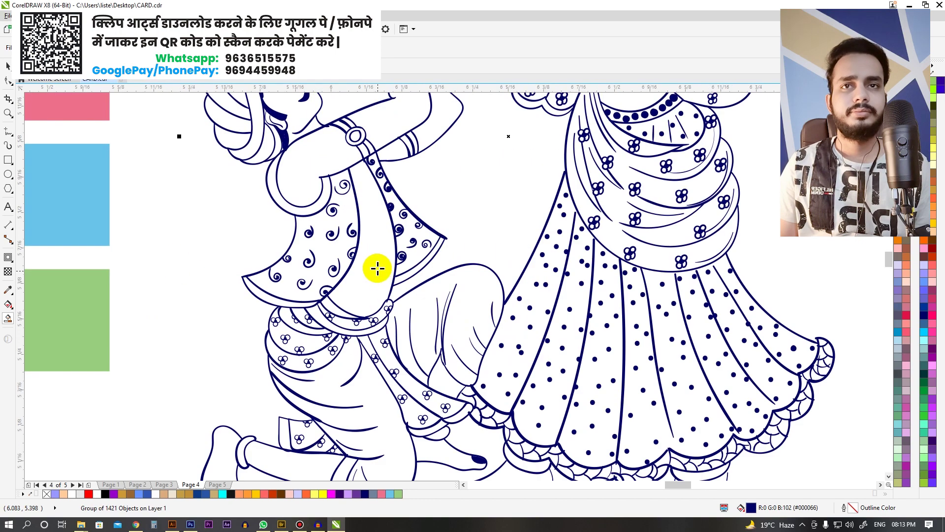
pyautogui.click(377, 268)
pyautogui.scroll(-3, 421, 327)
pyautogui.scroll(4, 464, 261)
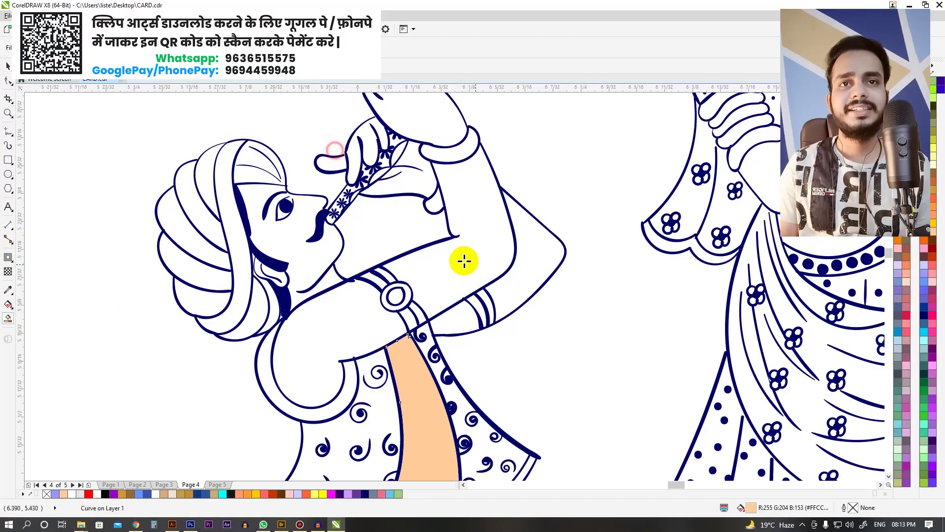
# Step: Fill the man's upper arm, shoulder, forearm and the strip by the armband peach
pyautogui.click(468, 274)
pyautogui.click(345, 321)
pyautogui.scroll(-3, 450, 211)
pyautogui.scroll(3, 460, 266)
pyautogui.click(486, 259)
pyautogui.click(426, 287)
pyautogui.scroll(-3, 394, 241)
pyautogui.scroll(3, 485, 394)
# Step: Fill the man's shin and both feet peach
pyautogui.press('space')
pyautogui.scroll(1, 270, 355)
pyautogui.press('space')
pyautogui.click(308, 336)
pyautogui.click(194, 323)
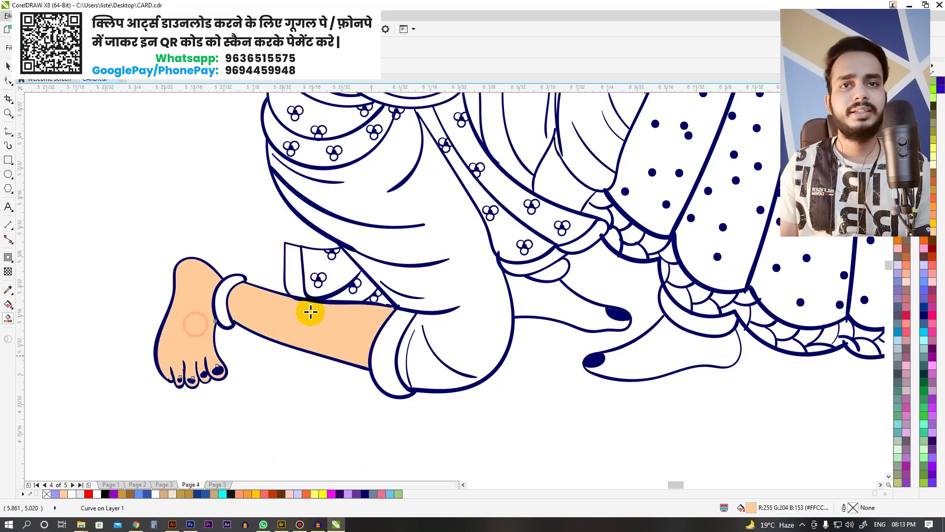
pyautogui.scroll(2, 465, 342)
pyautogui.click(465, 342)
pyautogui.hscroll(3, 374, 290)
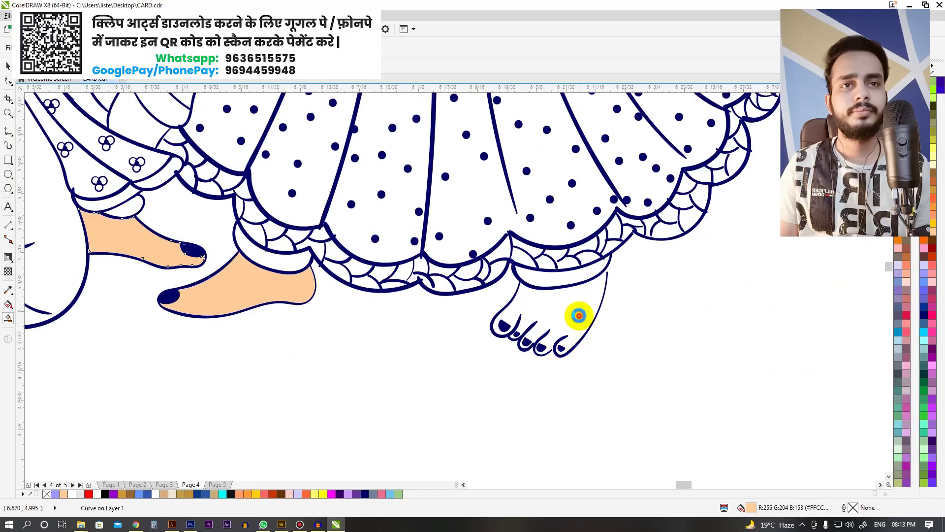
pyautogui.scroll(3, 598, 288)
# Step: Close the gap in the foot outline curve by editing its nodes
pyautogui.press('F10')
pyautogui.click(619, 241)
pyautogui.moveTo(605, 210)
pyautogui.mouseDown()
pyautogui.moveTo(639, 249)
pyautogui.moveTo(610, 217)
pyautogui.mouseUp()
pyautogui.press('space')
pyautogui.scroll(-2, 566, 232)
pyautogui.click(657, 313)
pyautogui.scroll(1, 658, 313)
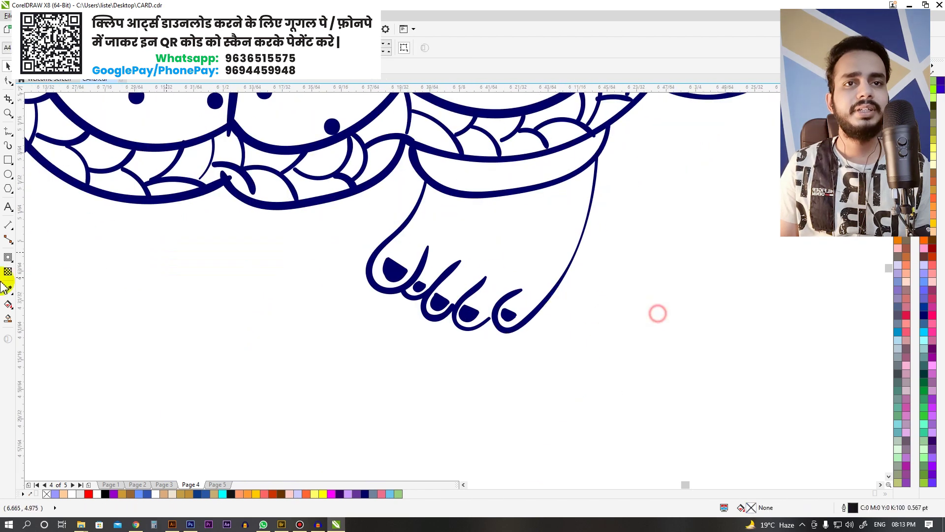
pyautogui.scroll(4, 492, 316)
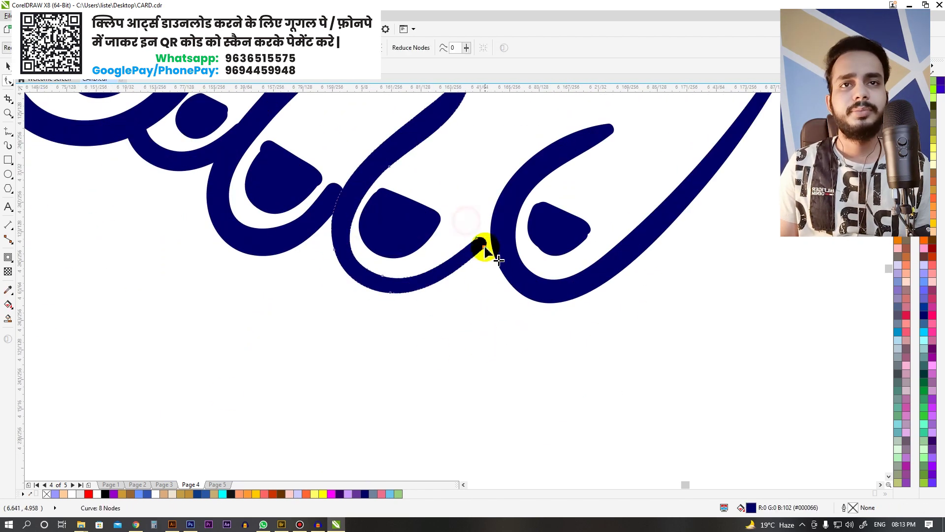
pyautogui.press('space')
pyautogui.scroll(-4, 473, 295)
pyautogui.click(475, 320)
# Step: Fill the woman's foot peach
pyautogui.click(468, 180)
pyautogui.click(481, 289)
pyautogui.scroll(-4, 473, 270)
# Step: Fill the woman's midriff, her palm and her hand on the tambourine peach
pyautogui.click(451, 162)
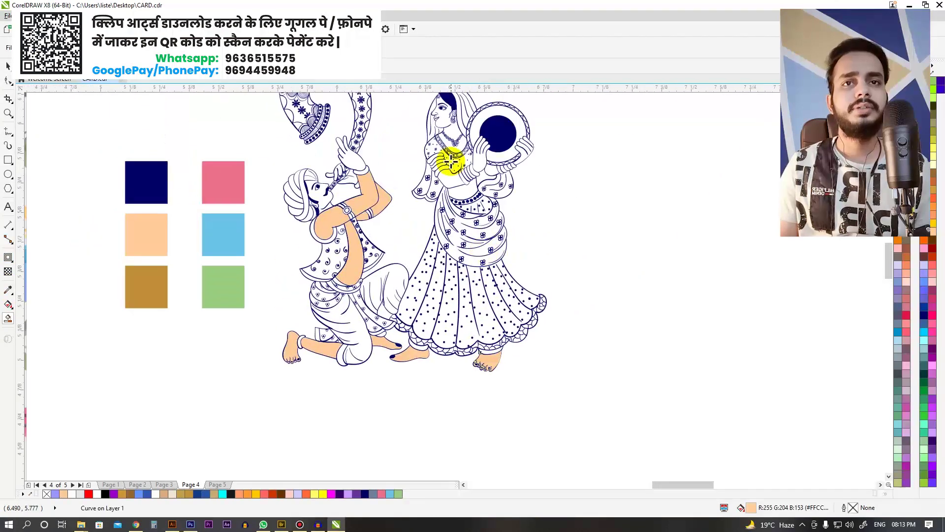
pyautogui.scroll(5, 451, 161)
pyautogui.click(468, 303)
pyautogui.click(539, 240)
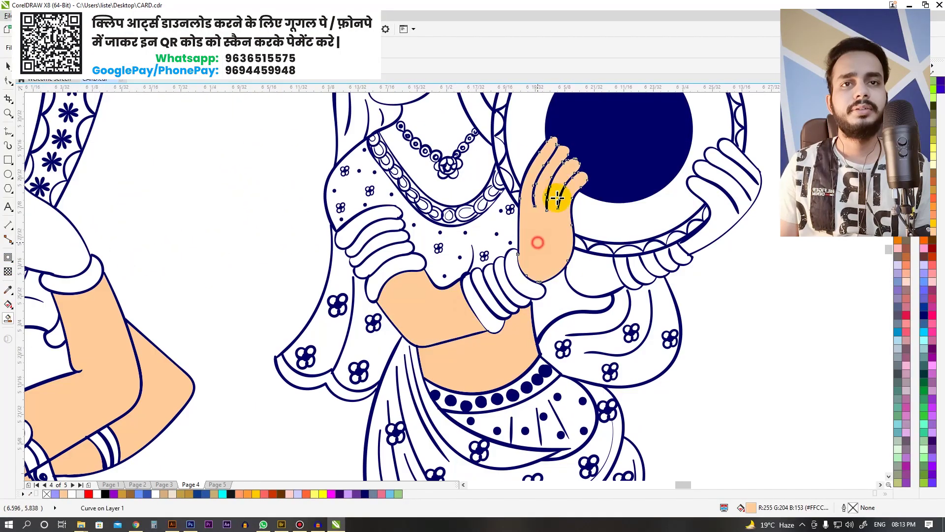
pyautogui.scroll(-2, 542, 247)
pyautogui.scroll(-2, 602, 210)
pyautogui.scroll(4, 612, 228)
pyautogui.click(611, 226)
pyautogui.scroll(-4, 539, 209)
pyautogui.scroll(3, 473, 179)
# Step: Fill the woman's face peach, undoing the fill that covered the outlines
pyautogui.click(469, 205)
pyautogui.scroll(4, 468, 204)
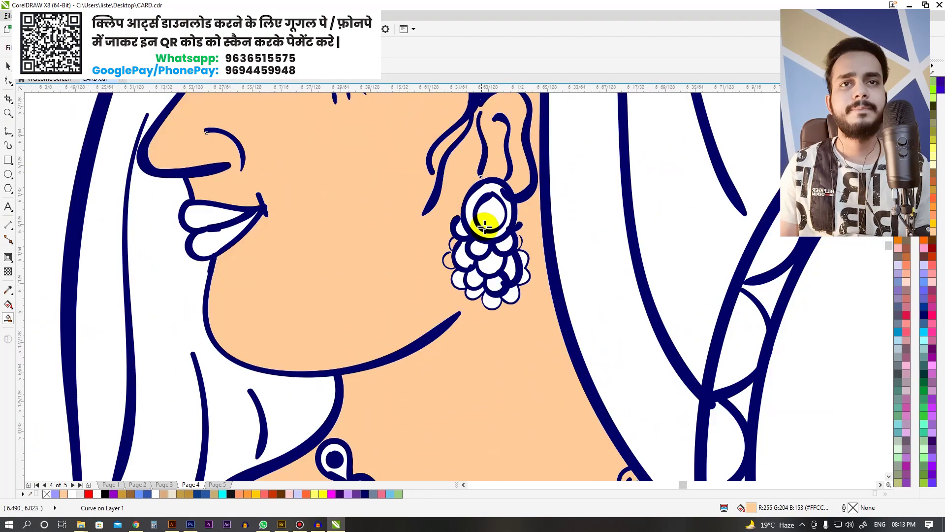
pyautogui.scroll(-3, 502, 242)
pyautogui.scroll(5, 540, 249)
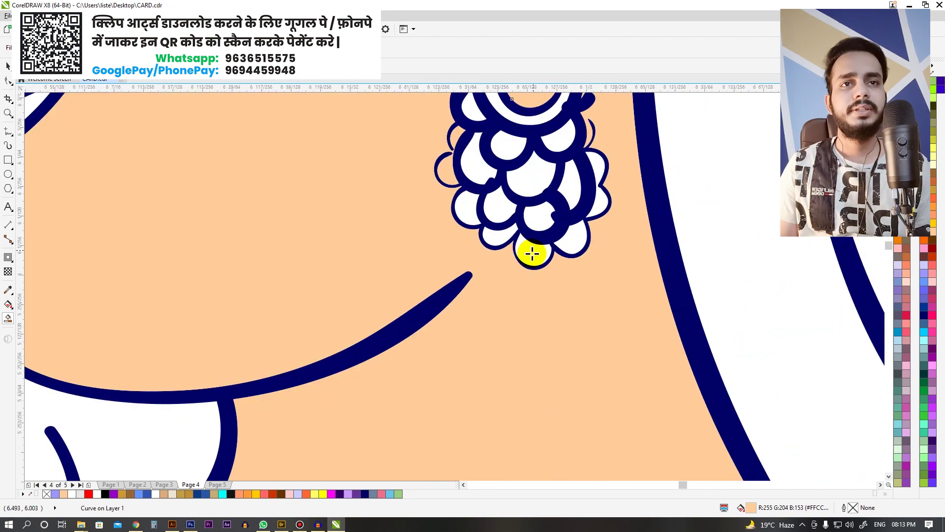
pyautogui.hotkey('ctrl', 'z')
pyautogui.scroll(-4, 522, 241)
# Step: Return to the selection tool and dismiss an incoming message notification
pyautogui.press('space')
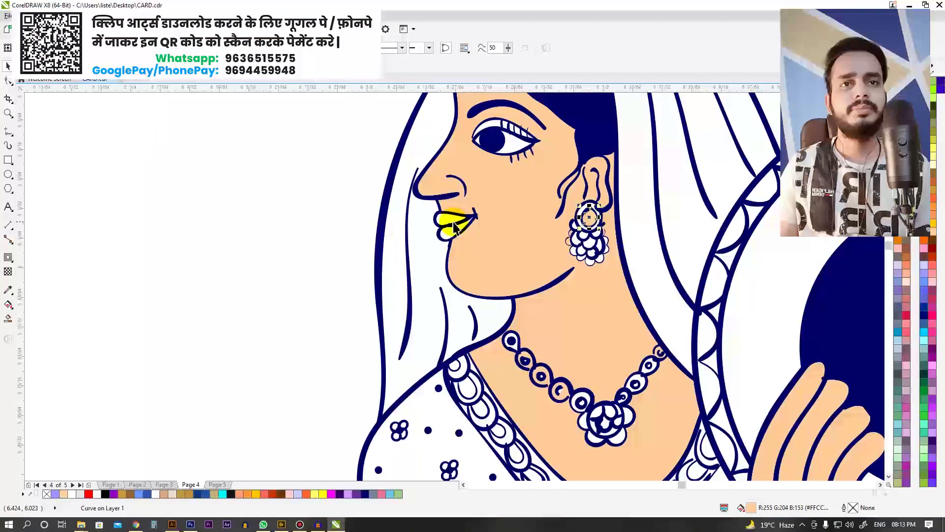
pyautogui.scroll(8, 457, 211)
pyautogui.press('space')
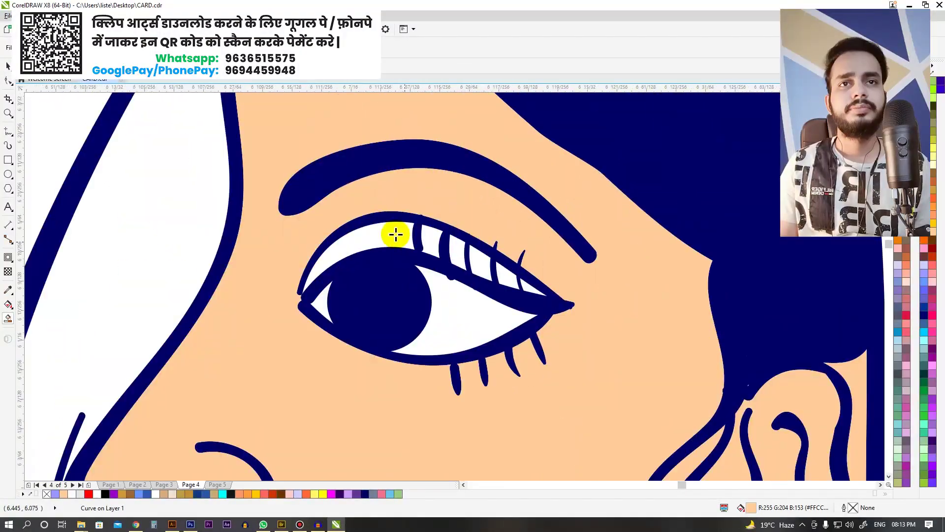
pyautogui.scroll(-4, 454, 255)
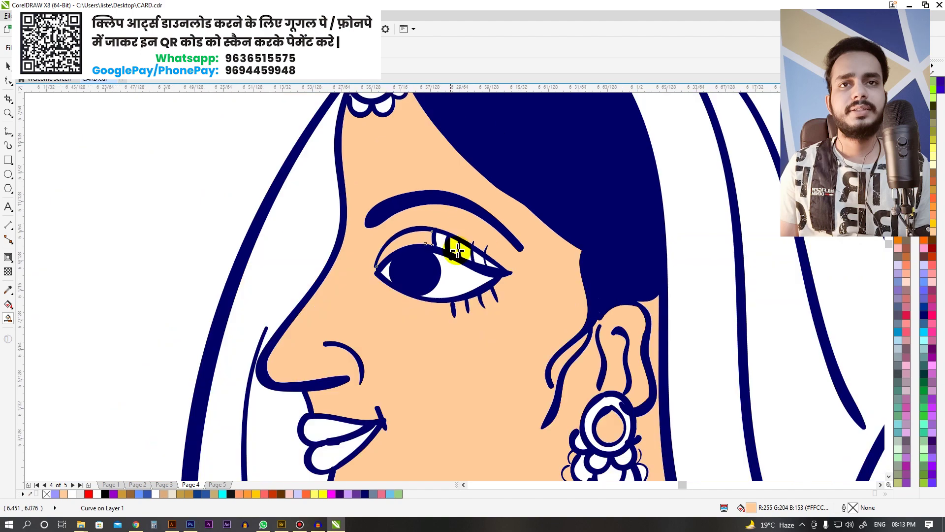
pyautogui.scroll(4, 454, 244)
pyautogui.scroll(-5, 500, 249)
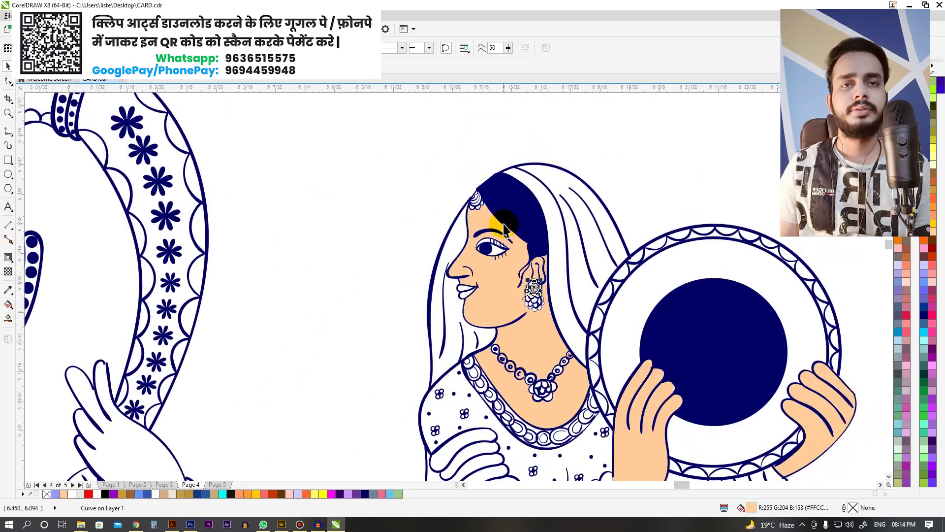
pyautogui.press('space')
pyautogui.scroll(4, 522, 229)
pyautogui.scroll(-3, 522, 229)
pyautogui.scroll(3, 481, 249)
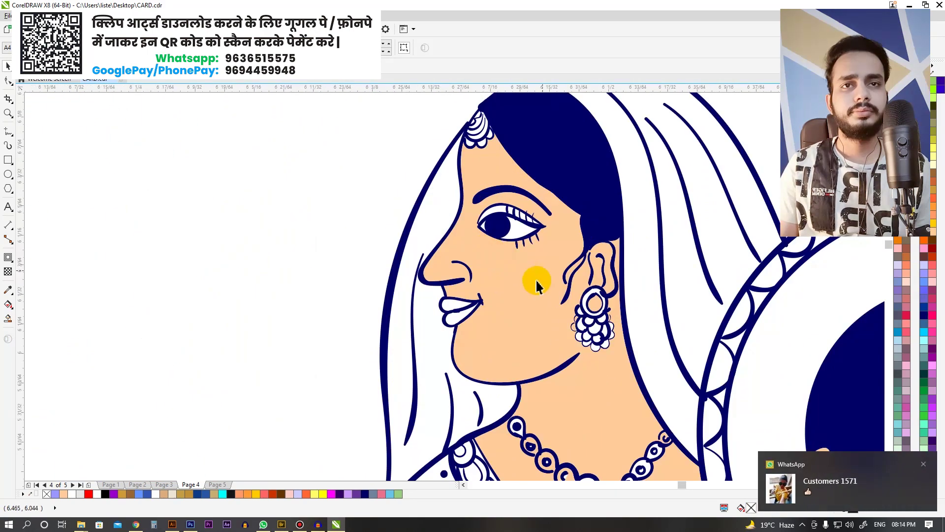
pyautogui.scroll(-2, 538, 278)
pyautogui.click(922, 464)
pyautogui.scroll(-3, 439, 197)
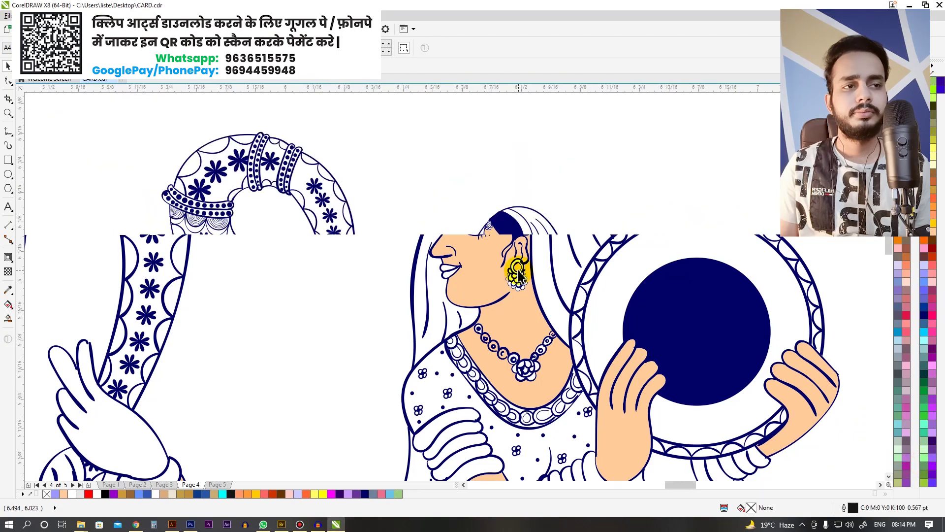
pyautogui.scroll(3, 473, 185)
pyautogui.scroll(-3, 323, 148)
# Step: Select both dancing figures and zoom to fit them on screen
pyautogui.moveTo(296, 129); pyautogui.dragTo(601, 412)
pyautogui.hotkey('shift', 'F2')
pyautogui.scroll(1, 323, 321)
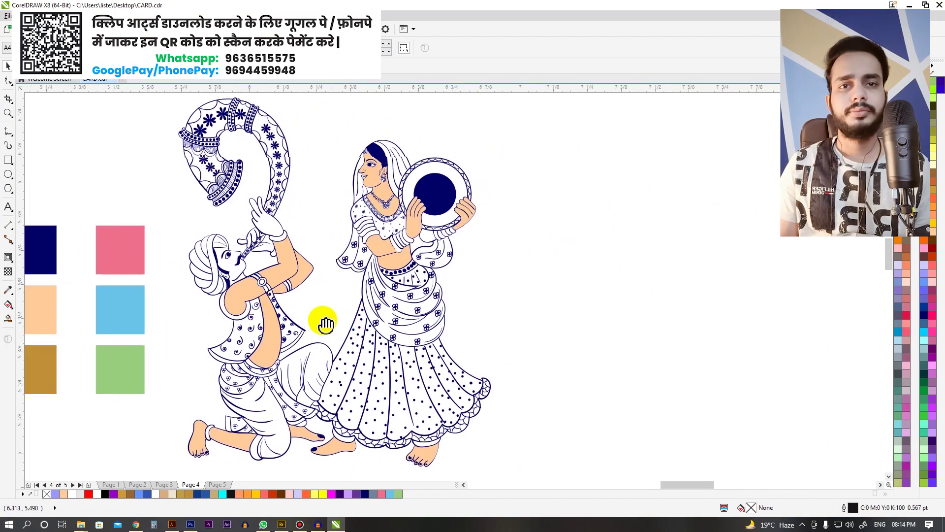
pyautogui.scroll(1, 349, 289)
# Step: Close the man's fingertip outline by moving a node, then fill his raised hand peach
pyautogui.scroll(1, 232, 233)
pyautogui.scroll(1, 227, 238)
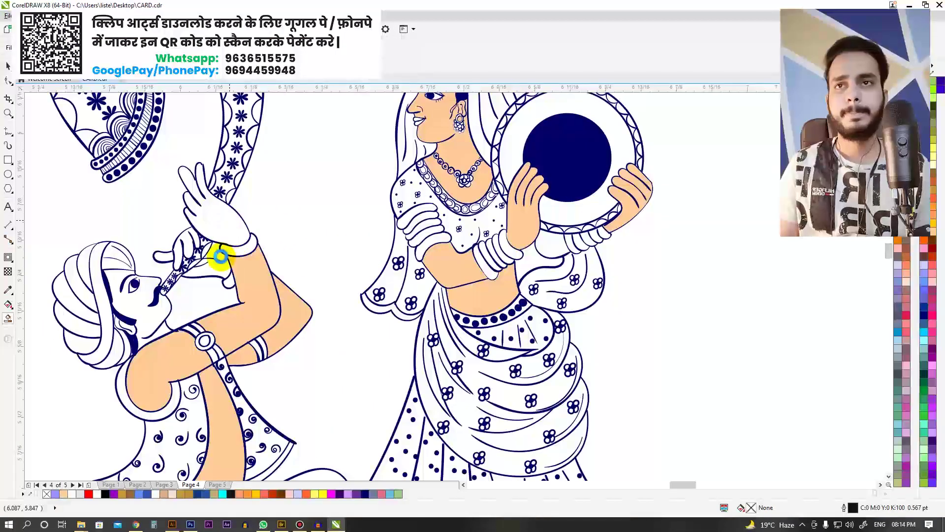
pyautogui.scroll(2, 190, 156)
pyautogui.press('F10')
pyautogui.click(276, 199)
pyautogui.scroll(1, 290, 205)
pyautogui.moveTo(251, 199); pyautogui.dragTo(249, 201)
pyautogui.scroll(-4, 256, 197)
pyautogui.press('space')
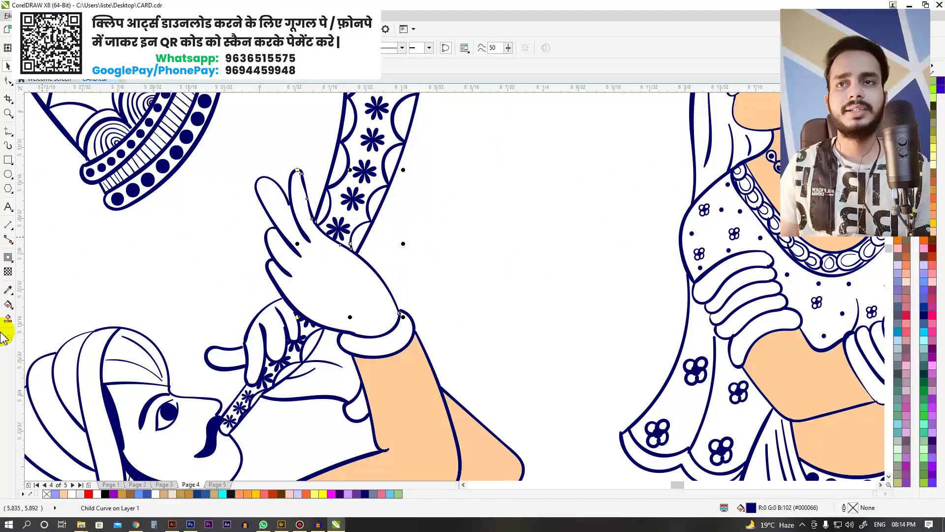
pyautogui.click(327, 291)
# Step: Pan the view so the colour swatches sit left of the figures and check a swatch colour
pyautogui.scroll(-4, 359, 274)
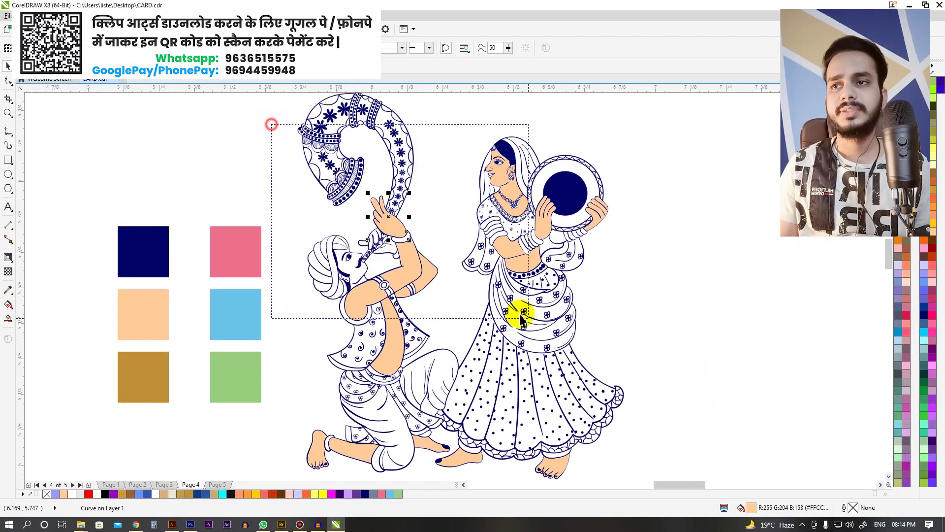
pyautogui.scroll(-2, 296, 187)
pyautogui.moveTo(252, 120); pyautogui.dragTo(530, 340)
pyautogui.scroll(2, 515, 320)
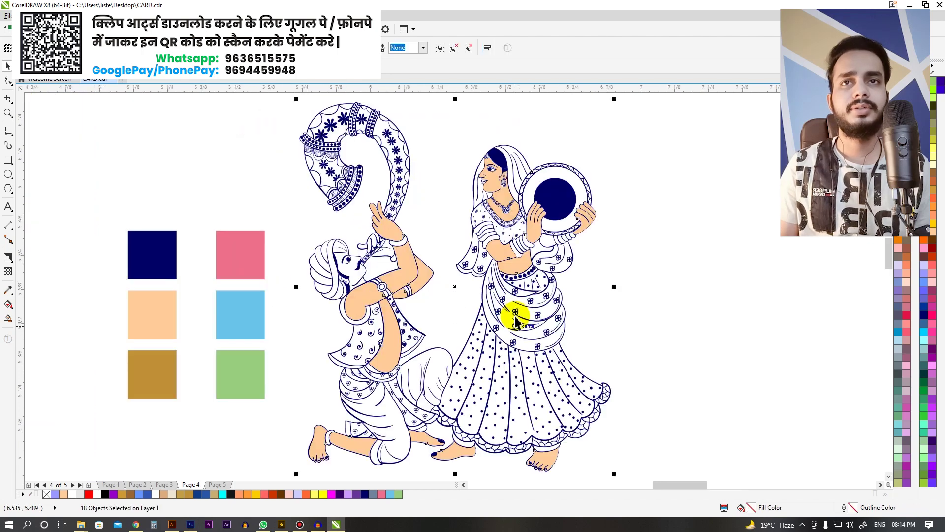
pyautogui.scroll(-2, 429, 295)
pyautogui.moveTo(492, 399); pyautogui.dragTo(283, 177)
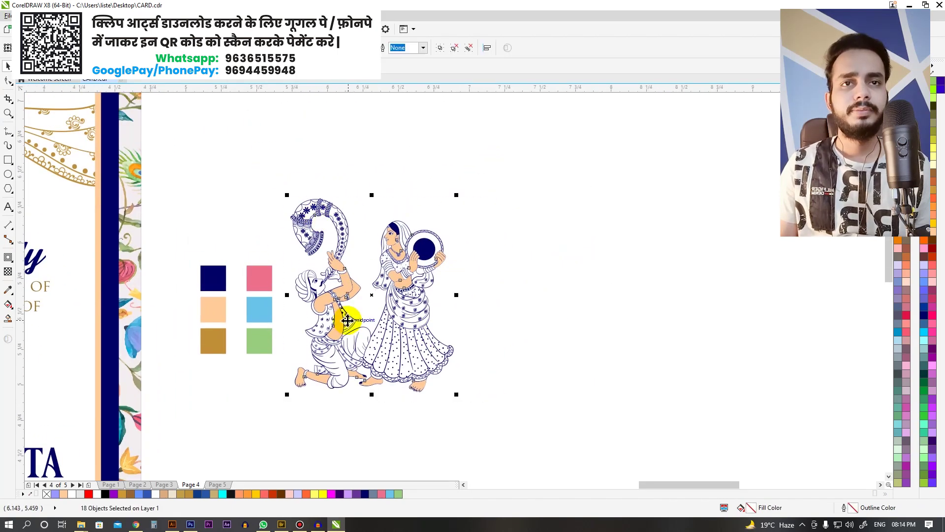
pyautogui.scroll(3, 444, 276)
pyautogui.moveTo(330, 255); pyautogui.dragTo(271, 238)
pyautogui.moveTo(205, 246); pyautogui.dragTo(407, 222)
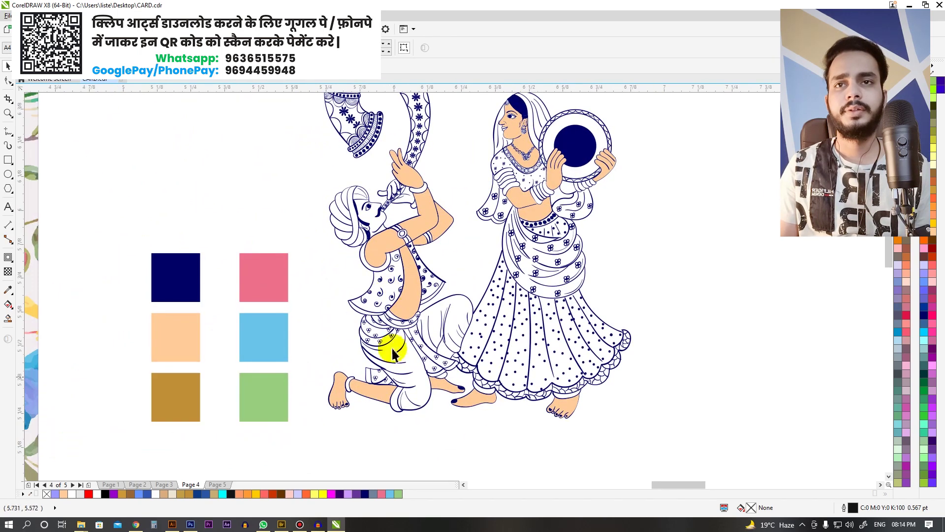
pyautogui.click(177, 290)
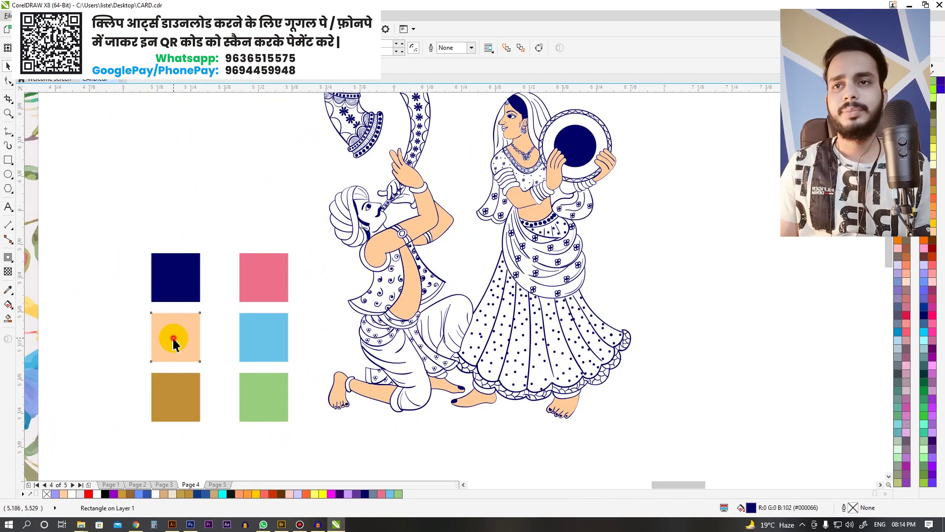
# Step: Sample the light blue swatch as the Smart Fill colour and fill the kneeling man's vest
pyautogui.click(264, 402)
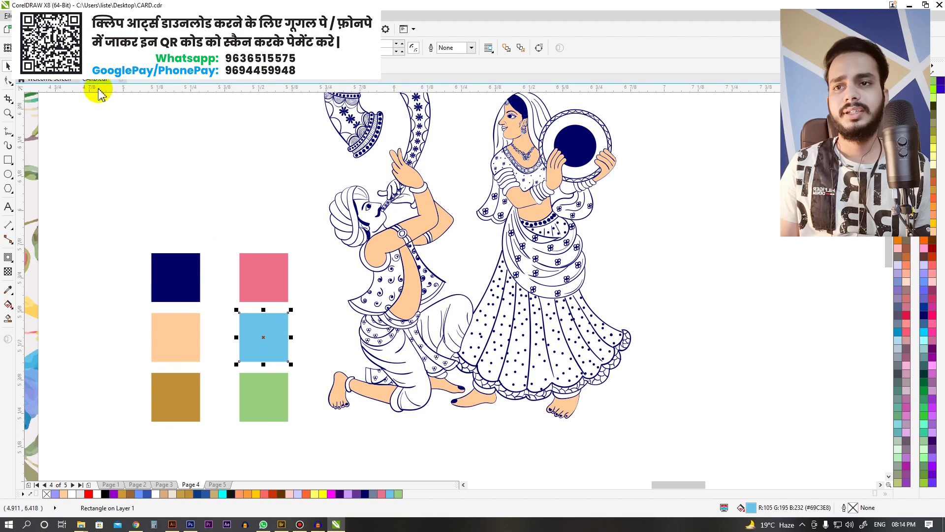
pyautogui.press('s')
pyautogui.click(103, 48)
pyautogui.click(131, 78)
pyautogui.click(262, 323)
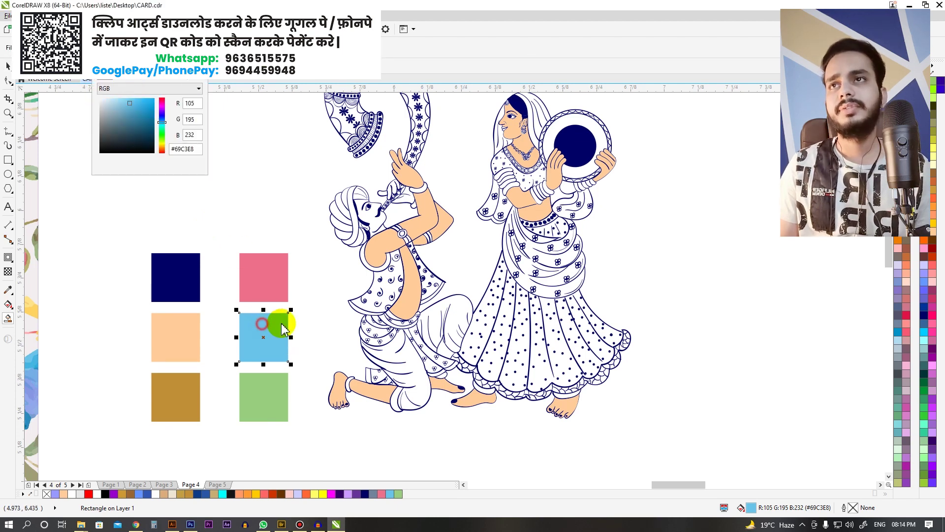
pyautogui.click(330, 264)
# Step: Fill another part of the vest and the white scarf area light blue
pyautogui.scroll(2, 381, 301)
pyautogui.click(378, 296)
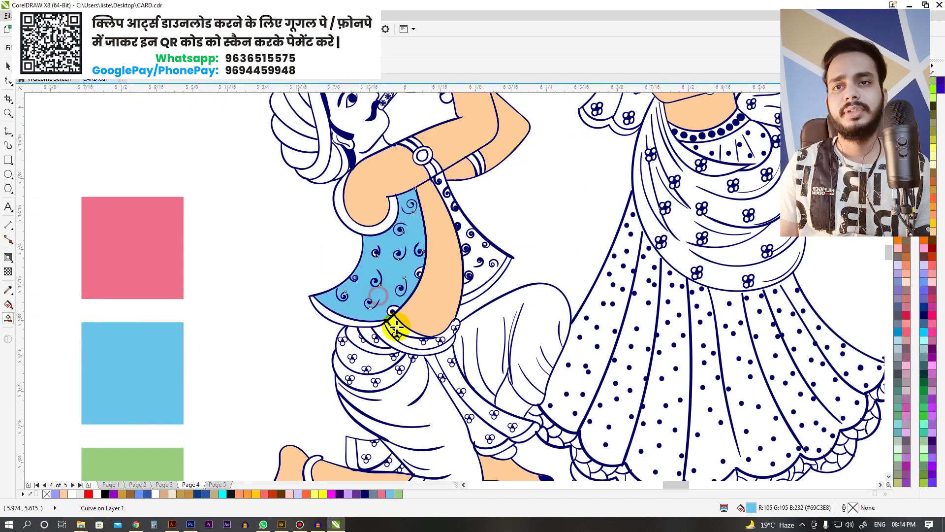
pyautogui.scroll(4, 464, 266)
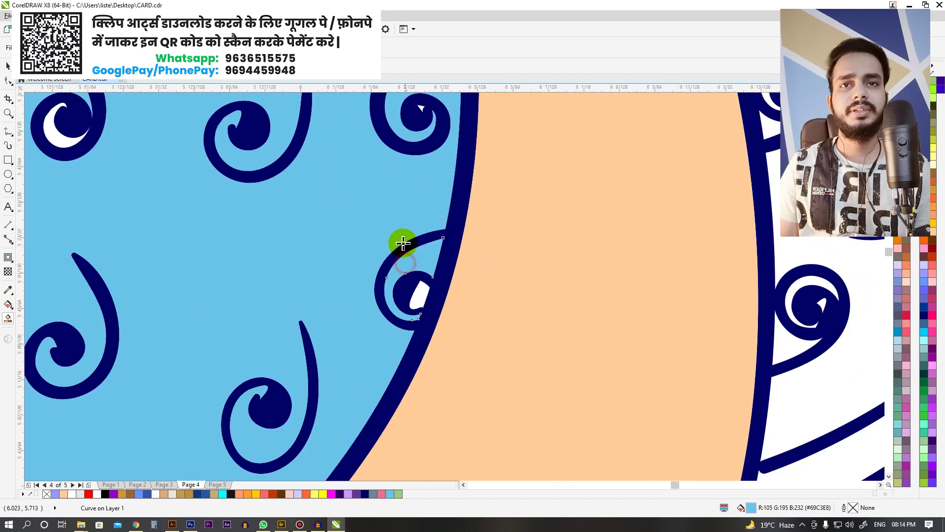
pyautogui.scroll(-4, 403, 243)
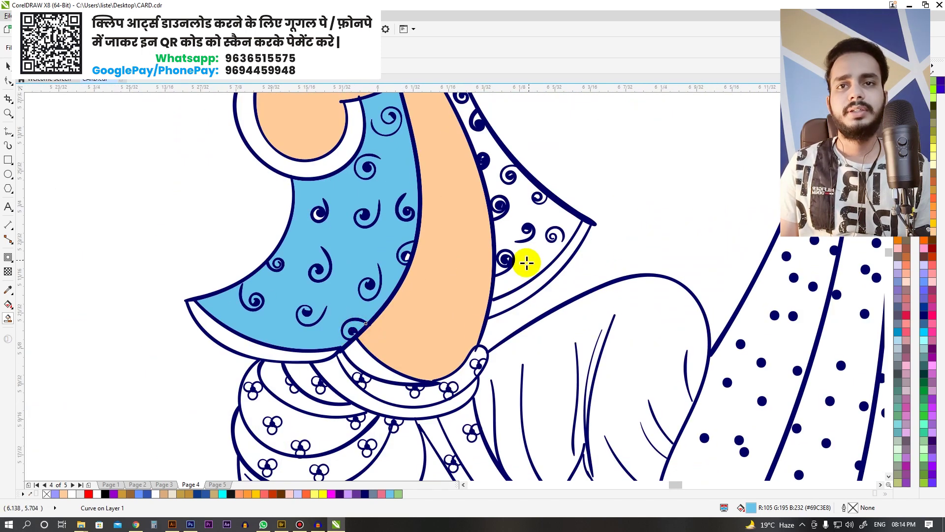
pyautogui.click(527, 263)
pyautogui.scroll(4, 501, 301)
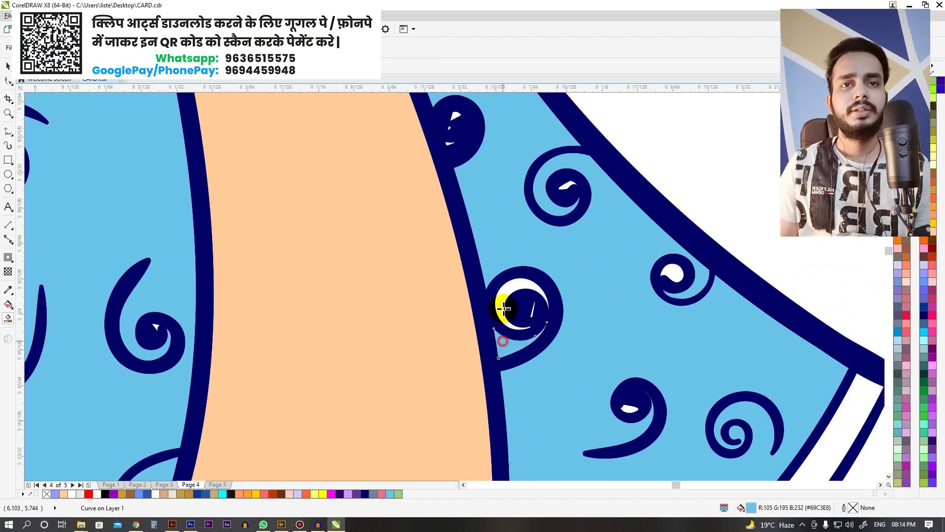
pyautogui.scroll(-4, 495, 261)
# Step: Zoom in on the kneeling figure and undo the accidental fill on the navy swatch
pyautogui.press('space')
pyautogui.press('F2')
pyautogui.moveTo(379, 191); pyautogui.dragTo(525, 392)
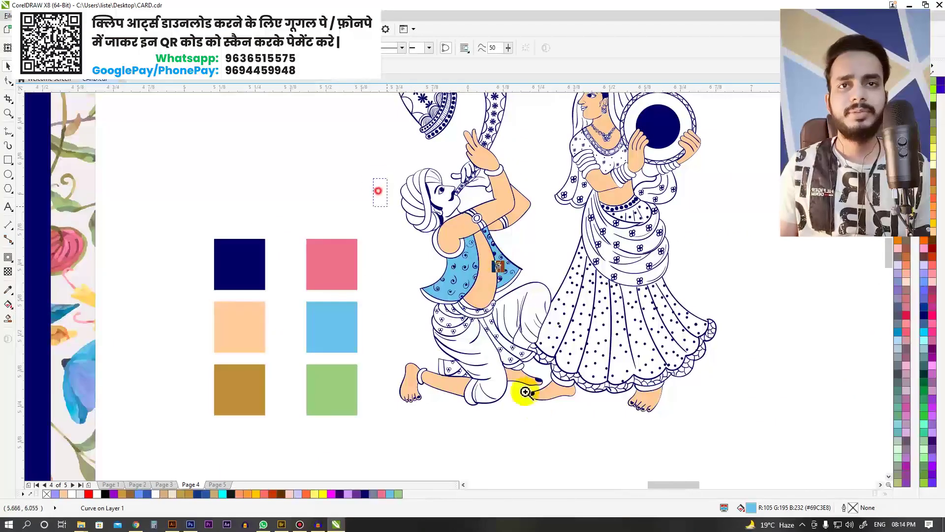
pyautogui.press('Escape')
pyautogui.click(110, 264)
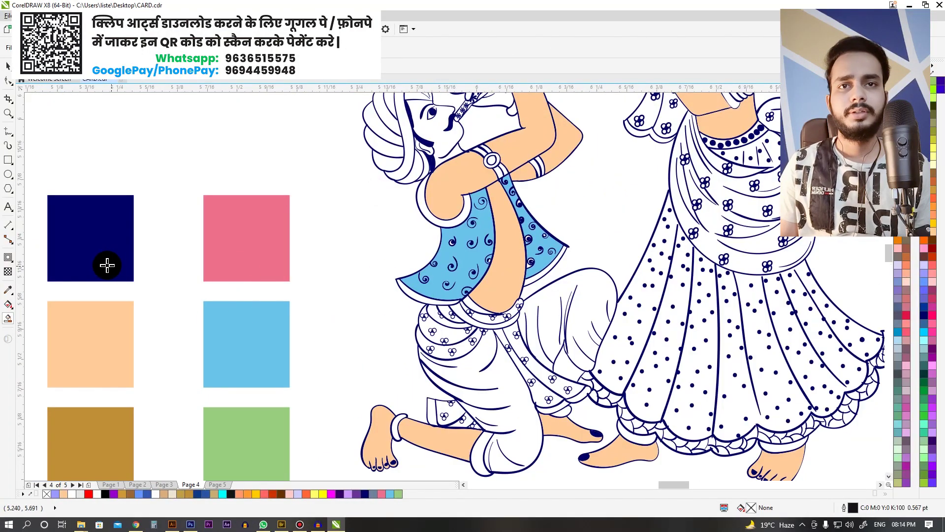
pyautogui.hotkey('ctrl', 'z')
# Step: Select the shapes at the figure's waist and the vest's lower edge to inspect their fills
pyautogui.click(431, 311)
pyautogui.scroll(3, 430, 307)
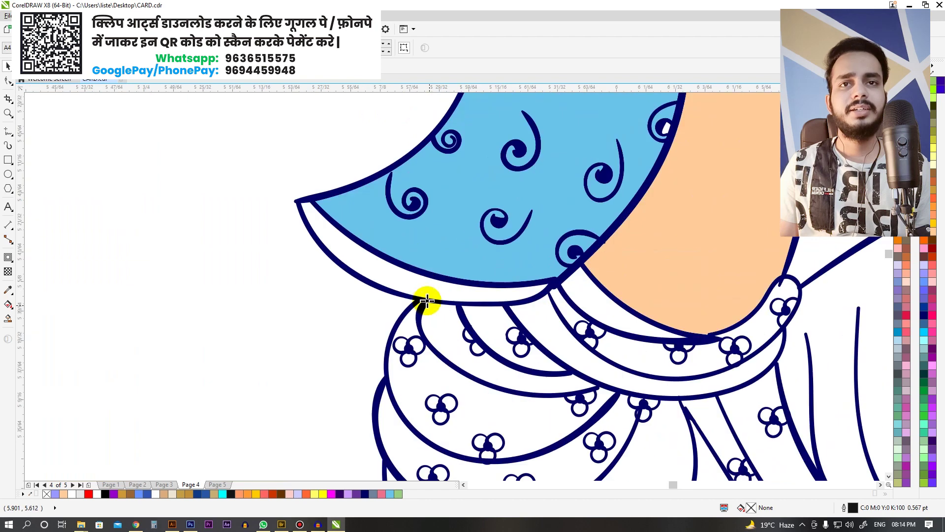
pyautogui.click(419, 287)
pyautogui.scroll(-2, 419, 287)
pyautogui.scroll(-2, 408, 261)
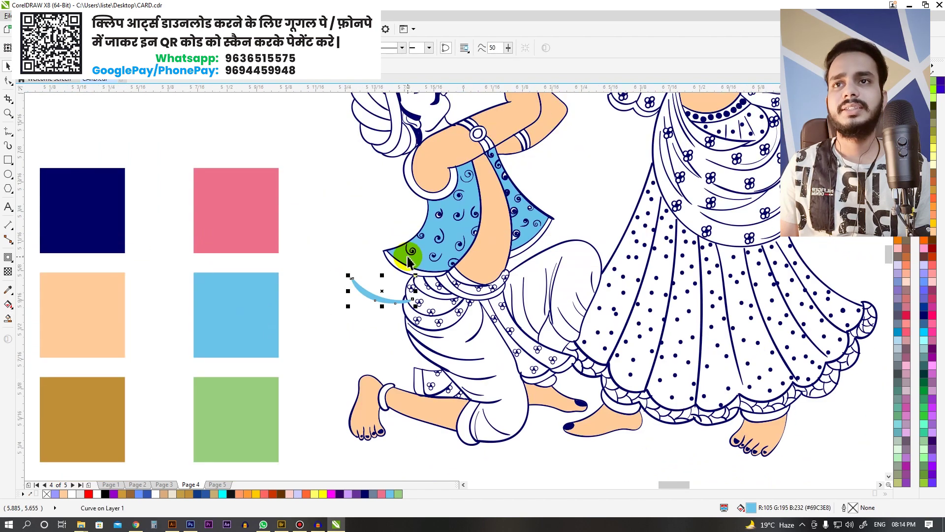
pyautogui.press('g')
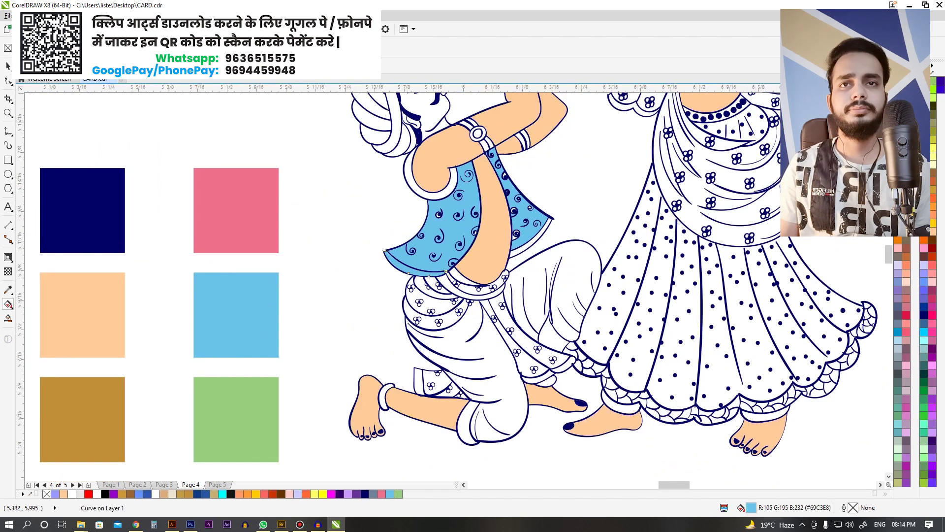
pyautogui.press('space')
pyautogui.scroll(-2, 302, 200)
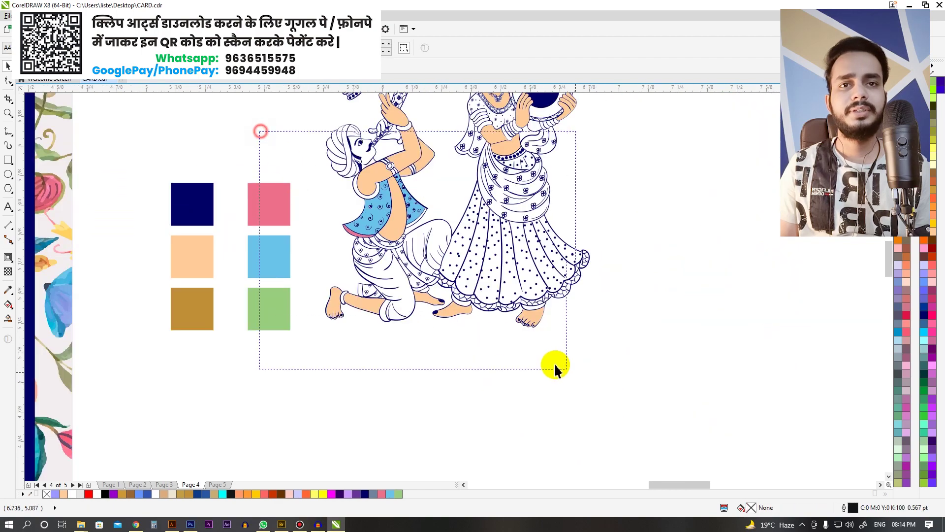
# Step: Smart Fill the white band under the kneeling man's vest and recolour it pink
pyautogui.scroll(-1, 389, 301)
pyautogui.click(367, 269)
pyautogui.scroll(4, 433, 290)
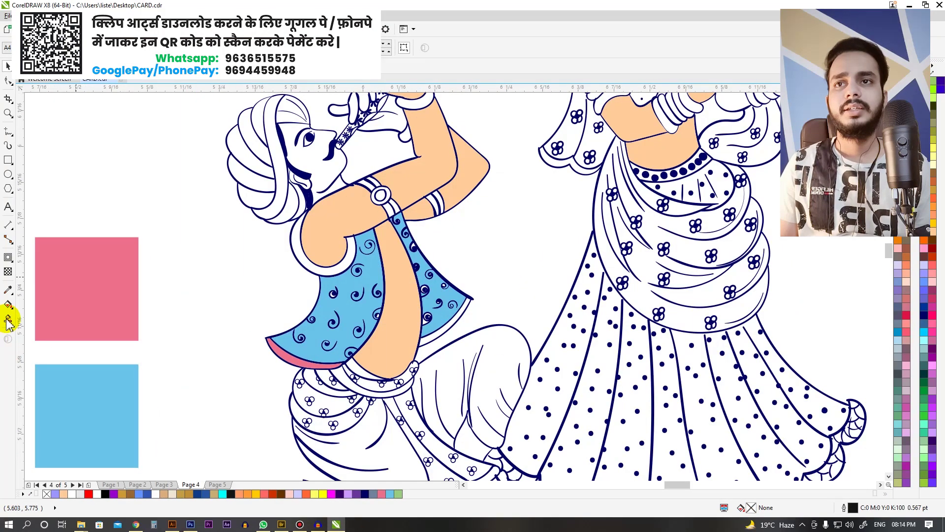
pyautogui.scroll(2, 377, 324)
pyautogui.click(475, 359)
pyautogui.scroll(-3, 338, 253)
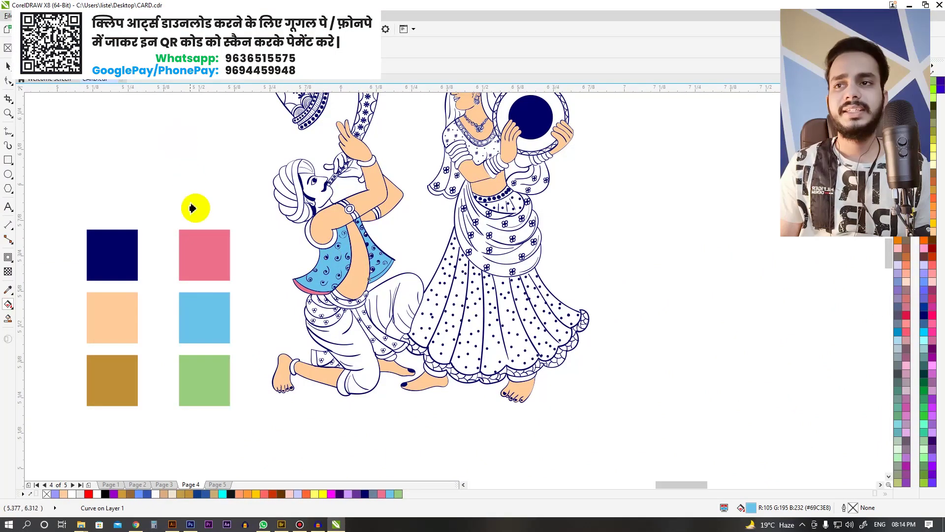
pyautogui.press('space')
pyautogui.press('Escape')
pyautogui.press('F2')
# Step: Zoom in on the kneeling figure and set the Smart Fill colour to the brown swatch (#C18F36)
pyautogui.moveTo(217, 193); pyautogui.dragTo(582, 431)
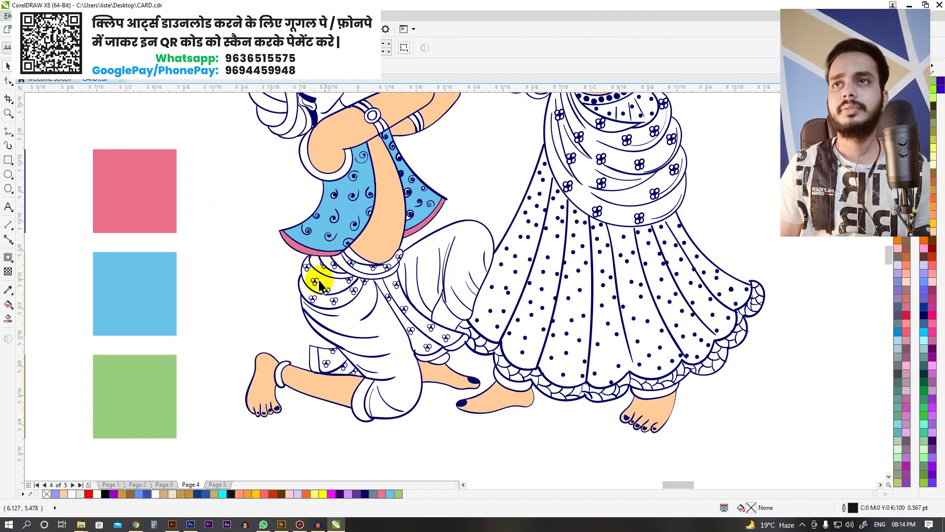
pyautogui.scroll(-1, 384, 275)
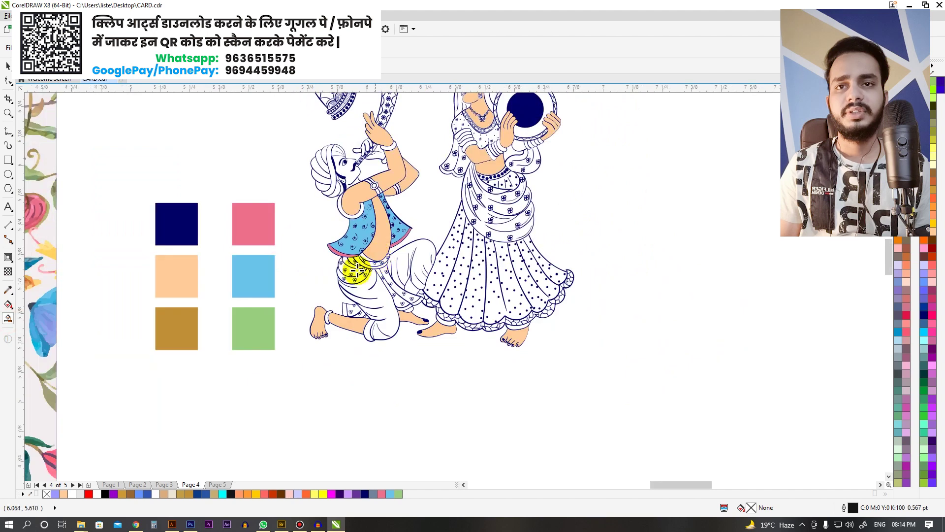
pyautogui.scroll(1, 384, 296)
pyautogui.scroll(-1, 345, 298)
pyautogui.scroll(1, 276, 308)
pyautogui.press('space')
pyautogui.click(138, 79)
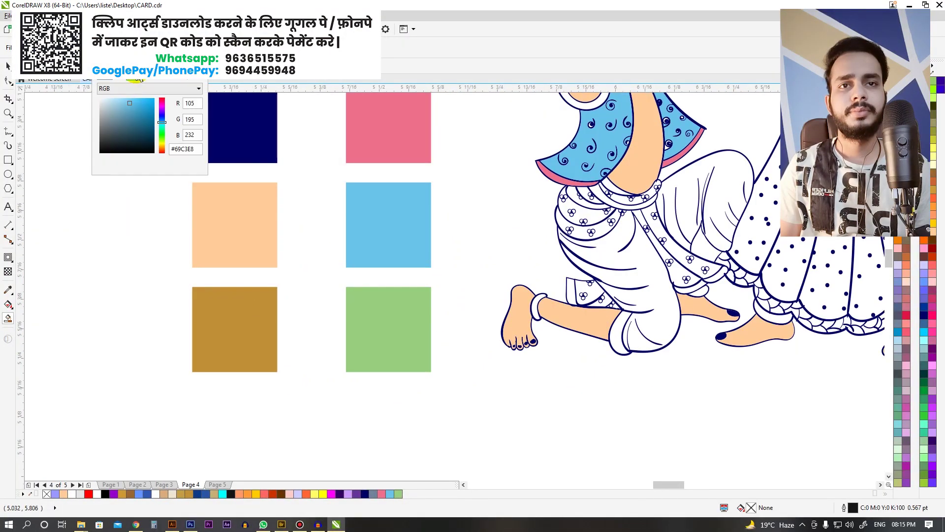
# Step: Fill the kneeling man's lower trouser leg and thigh with brown #C18F36
pyautogui.click(481, 268)
pyautogui.scroll(-1, 377, 262)
pyautogui.scroll(1, 438, 312)
pyautogui.click(438, 311)
pyautogui.scroll(-1, 443, 312)
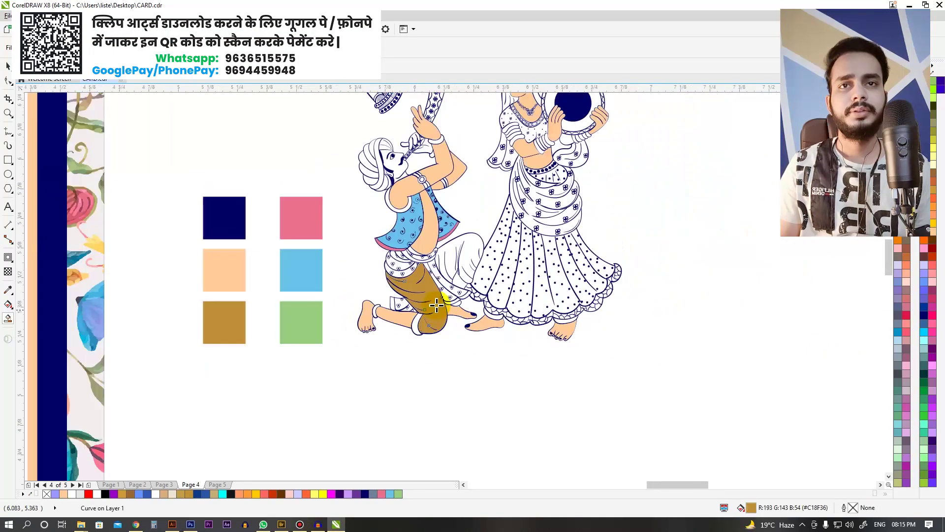
pyautogui.scroll(1, 438, 316)
pyautogui.click(449, 259)
pyautogui.scroll(-1, 464, 288)
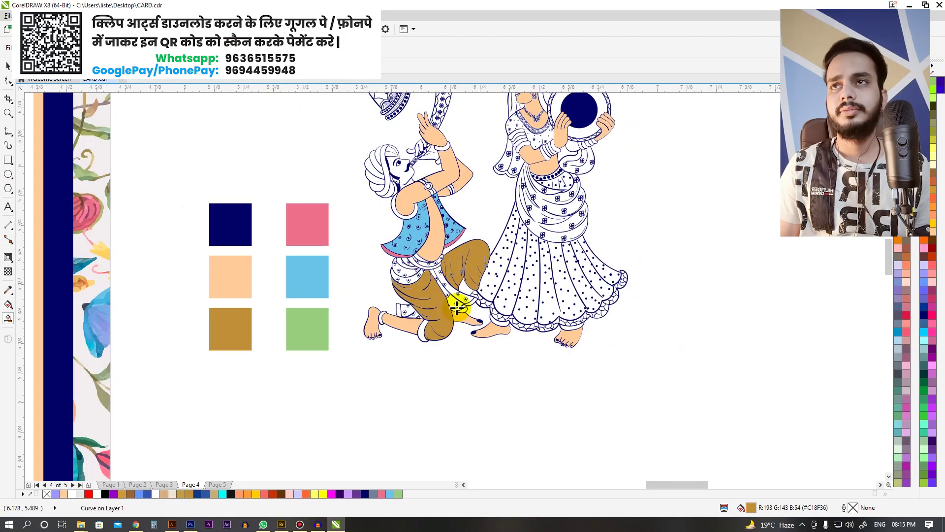
pyautogui.scroll(1, 463, 329)
# Step: Delete the stray brown patch and deselect everything
pyautogui.press('space')
pyautogui.press('Delete')
pyautogui.press('space')
pyautogui.click(327, 336)
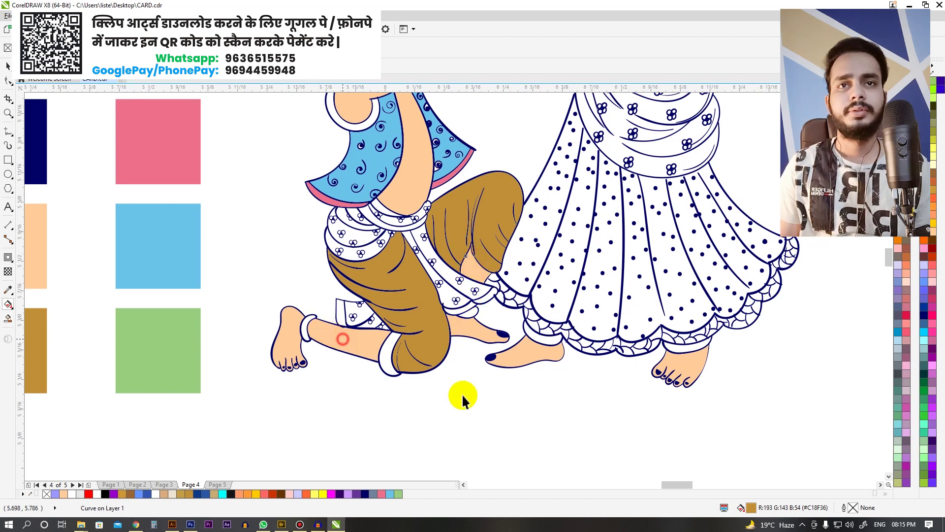
pyautogui.press('space')
pyautogui.scroll(-1, 463, 389)
pyautogui.click(308, 213)
pyautogui.scroll(2, 474, 343)
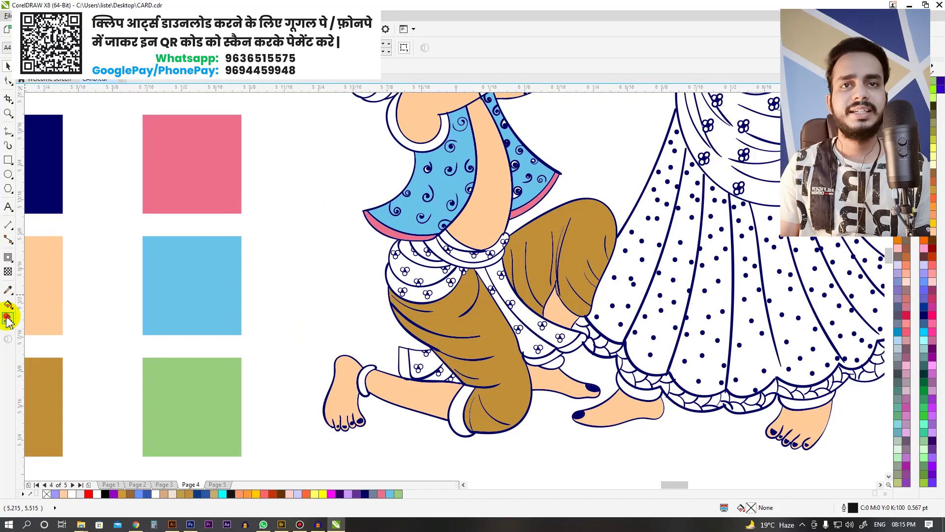
pyautogui.click(129, 65)
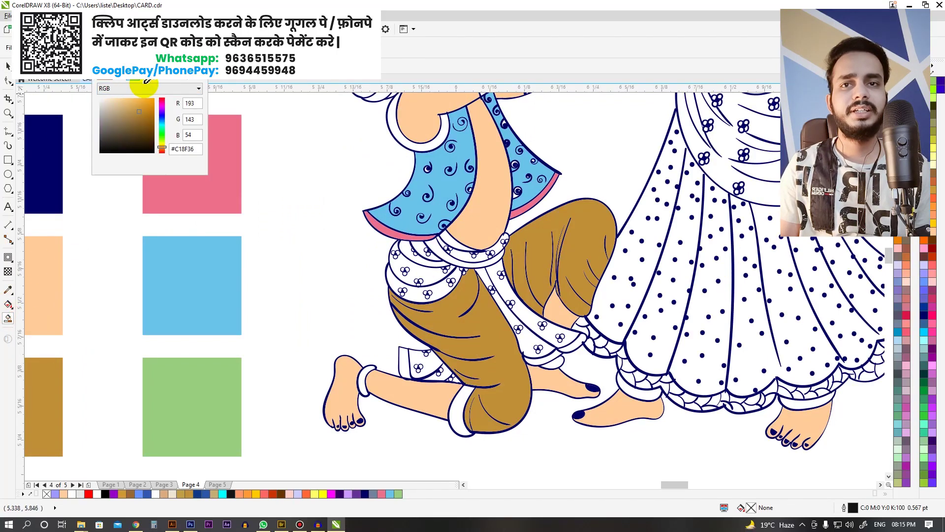
# Step: Sample the pink swatch colour and fill the kneeling man's waist sash with it
pyautogui.click(238, 172)
pyautogui.click(282, 205)
pyautogui.click(395, 267)
pyautogui.scroll(-1, 418, 267)
pyautogui.scroll(1, 472, 333)
pyautogui.scroll(1, 472, 332)
pyautogui.scroll(-2, 416, 289)
pyautogui.scroll(2, 566, 370)
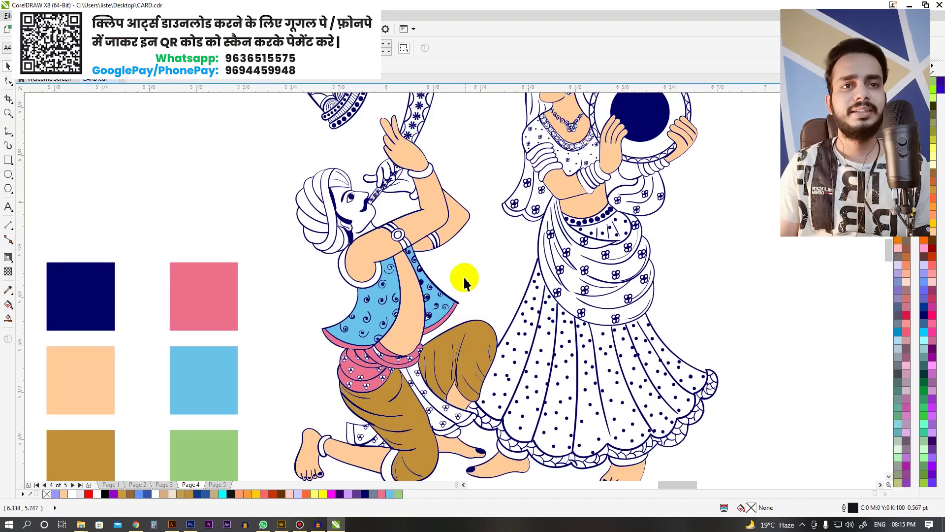
pyautogui.scroll(-1, 465, 275)
pyautogui.scroll(2, 552, 404)
pyautogui.scroll(-1, 386, 231)
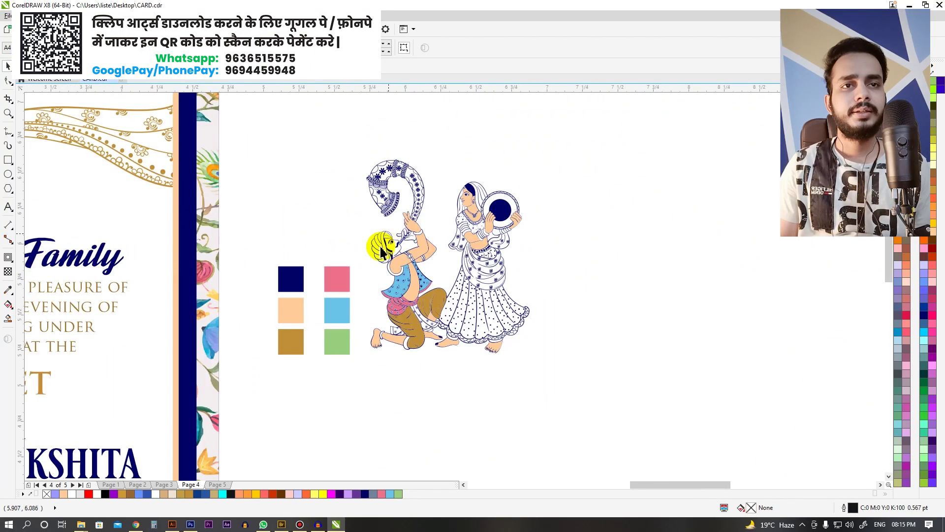
pyautogui.scroll(2, 433, 212)
pyautogui.scroll(-1, 394, 270)
pyautogui.scroll(-1, 385, 203)
pyautogui.scroll(2, 538, 295)
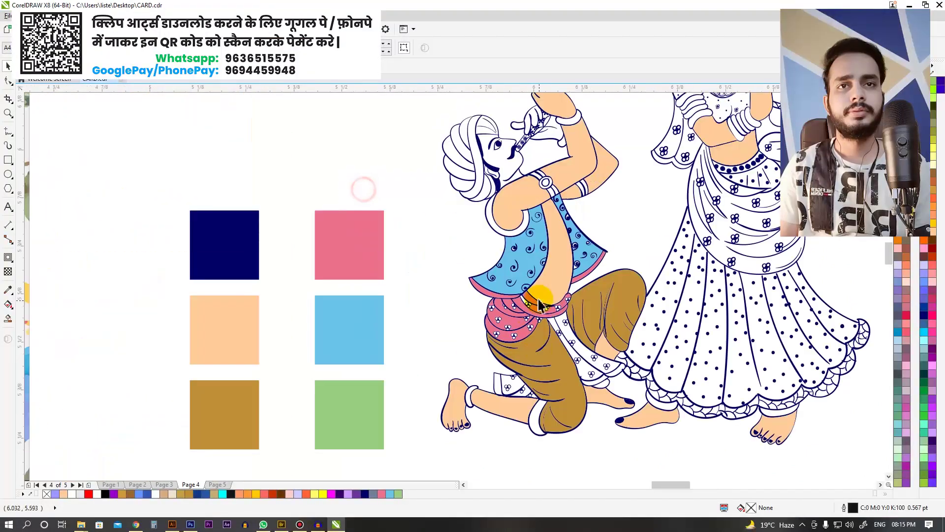
pyautogui.scroll(2, 592, 362)
# Step: Fill the remaining waist band and the white patches above his leg pink
pyautogui.click(624, 356)
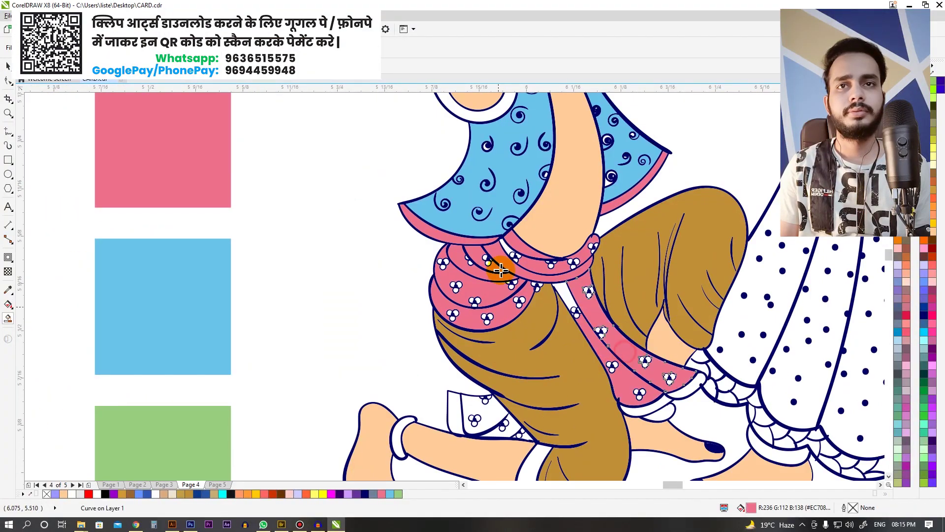
pyautogui.scroll(2, 580, 289)
pyautogui.scroll(-4, 360, 194)
pyautogui.scroll(2, 401, 289)
pyautogui.scroll(2, 401, 290)
pyautogui.click(403, 254)
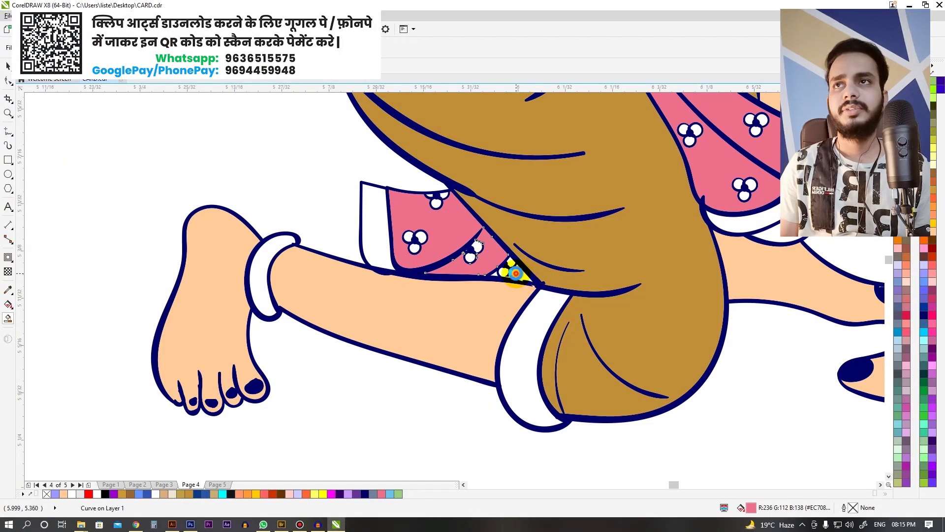
pyautogui.click(387, 241)
pyautogui.scroll(-4, 401, 231)
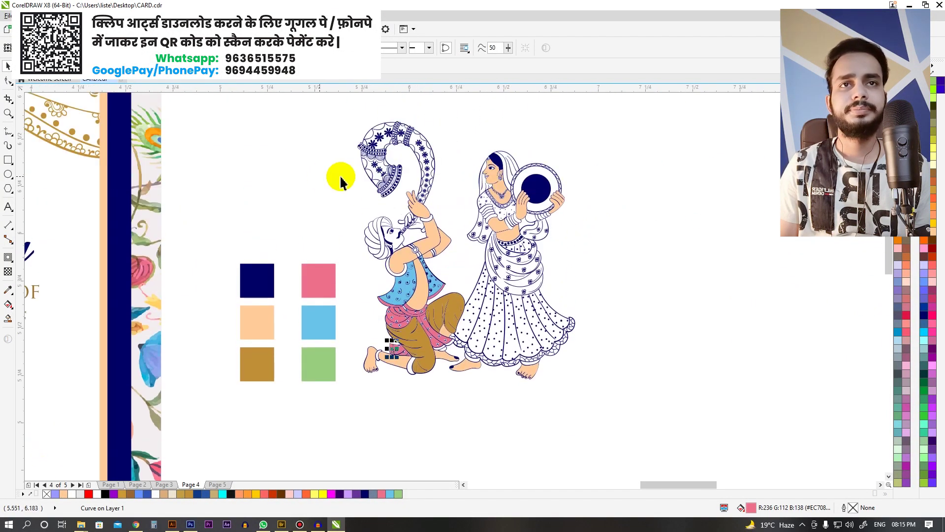
pyautogui.scroll(3, 434, 217)
pyautogui.scroll(-4, 542, 295)
pyautogui.scroll(3, 460, 259)
pyautogui.scroll(-3, 566, 335)
pyautogui.click(566, 335)
pyautogui.scroll(2, 400, 187)
pyautogui.scroll(-4, 409, 207)
pyautogui.scroll(3, 477, 315)
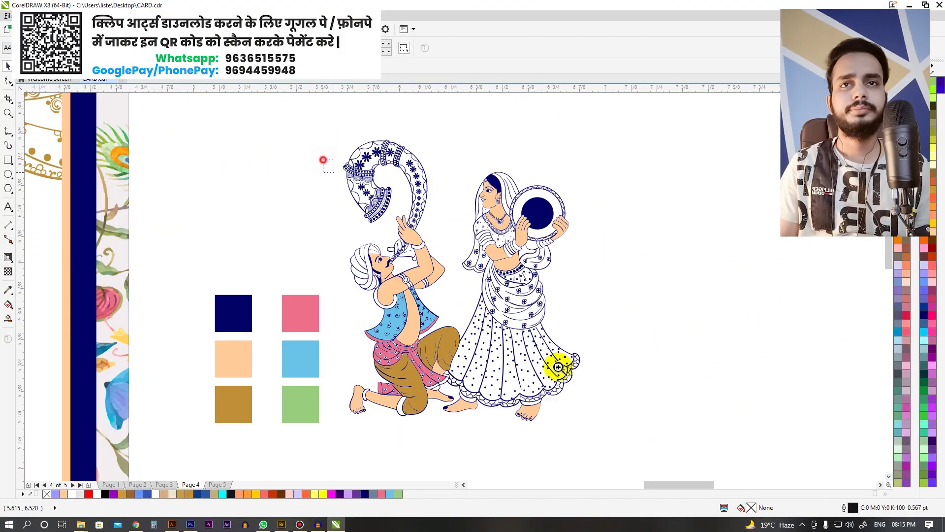
pyautogui.scroll(2, 558, 367)
pyautogui.scroll(-2, 419, 332)
pyautogui.scroll(2, 385, 368)
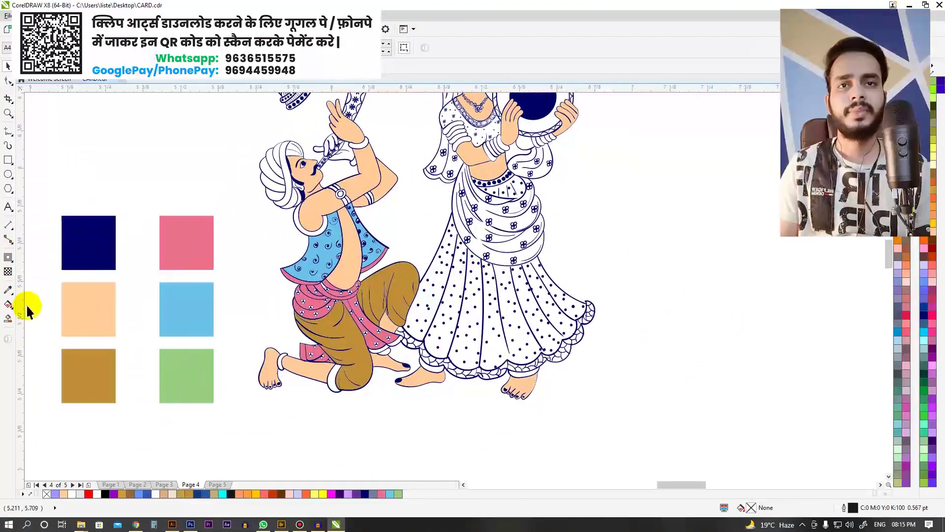
# Step: Eyedrop the navy swatch into Smart Fill and fill the woman's white skirt panel navy
pyautogui.click(8, 319)
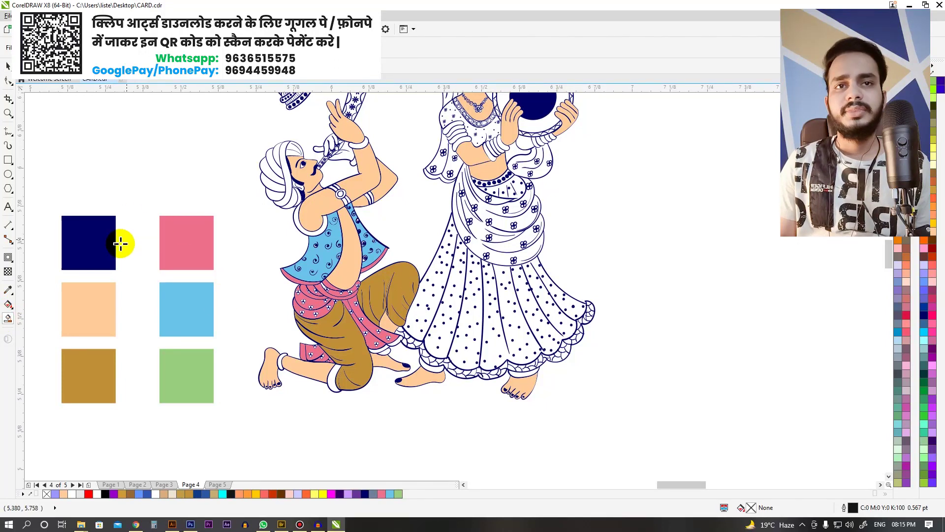
pyautogui.click(87, 250)
pyautogui.click(118, 47)
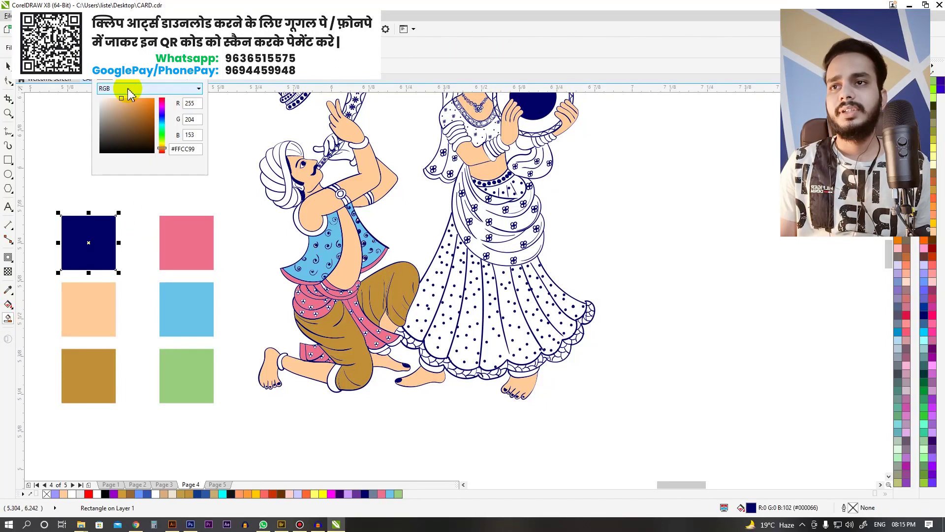
pyautogui.click(79, 240)
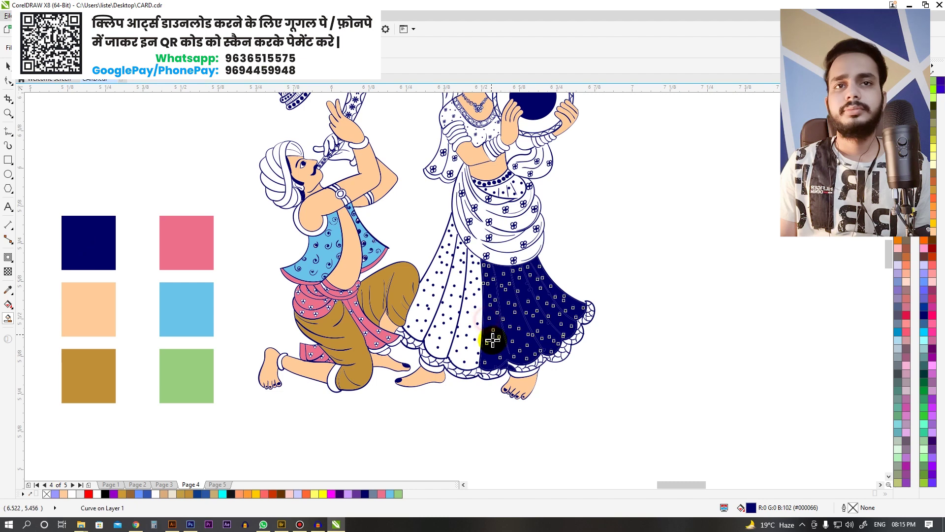
pyautogui.scroll(2, 473, 337)
pyautogui.click(466, 348)
pyautogui.scroll(-5, 493, 296)
# Step: Zoom in closely on the two dancers
pyautogui.press('space')
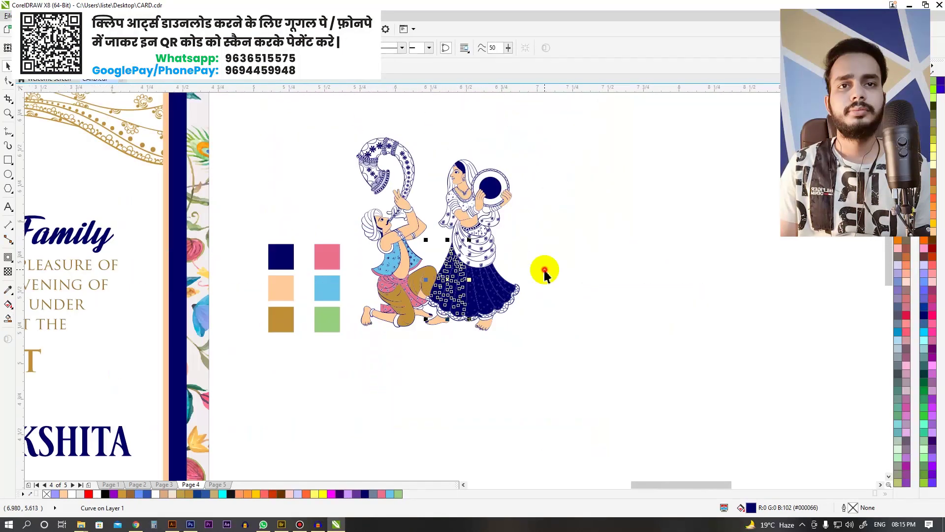
pyautogui.moveTo(560, 362); pyautogui.dragTo(561, 362)
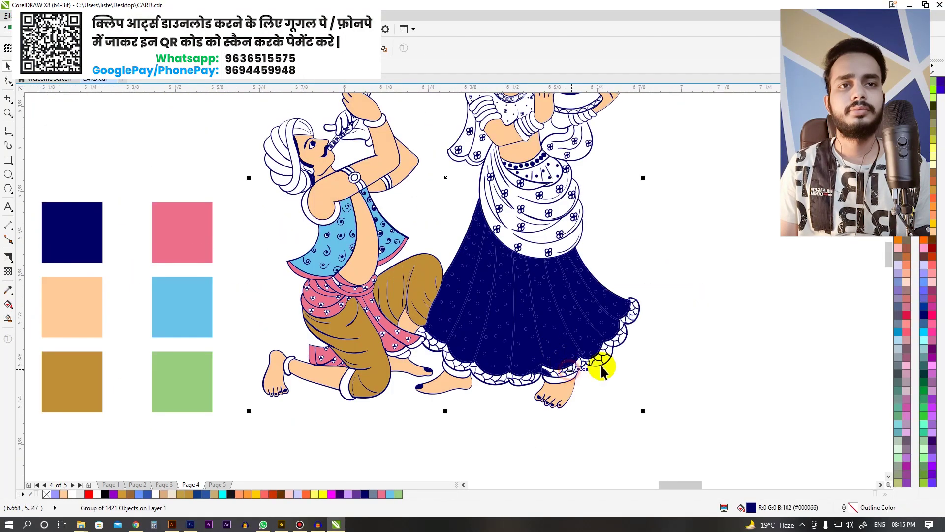
pyautogui.scroll(-2, 615, 286)
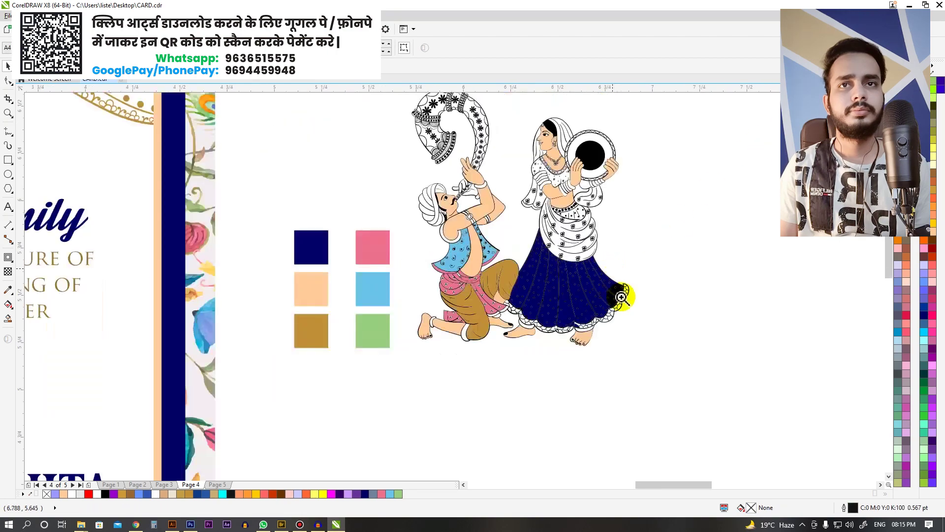
pyautogui.moveTo(375, 142); pyautogui.dragTo(374, 143)
pyautogui.press('F3')
pyautogui.moveTo(329, 163); pyautogui.dragTo(592, 373)
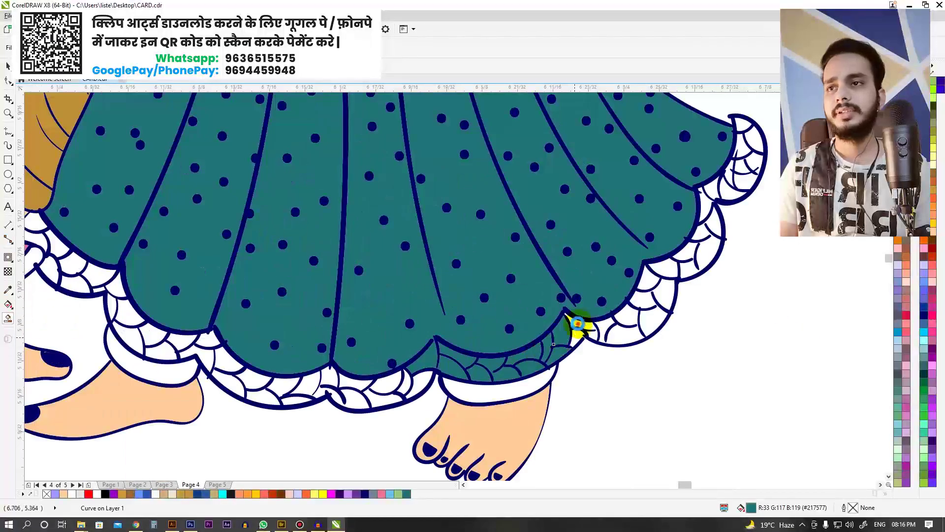
# Step: Fill the skirt's scalloped hem teal, then select the kneeling man's trousers
pyautogui.hscroll(5, 578, 323)
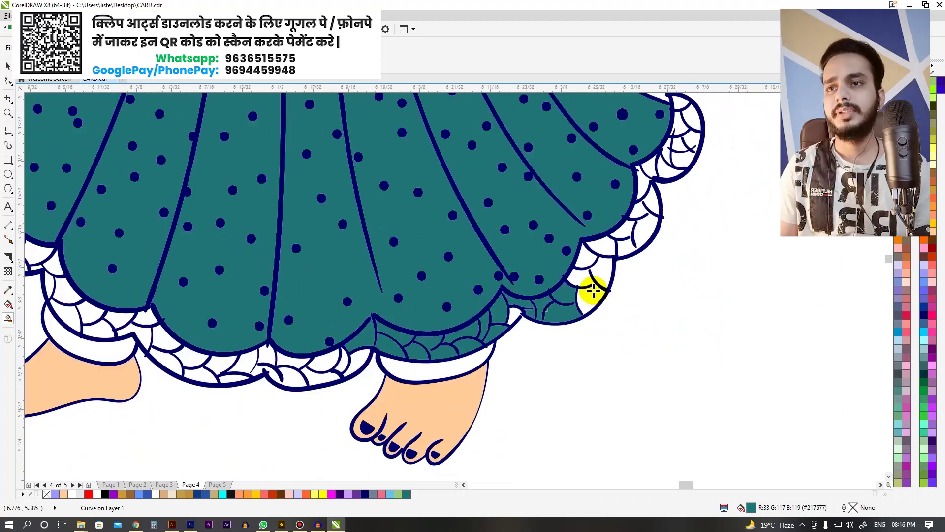
pyautogui.click(565, 204)
pyautogui.scroll(-3, 616, 399)
pyautogui.hscroll(-5, 615, 399)
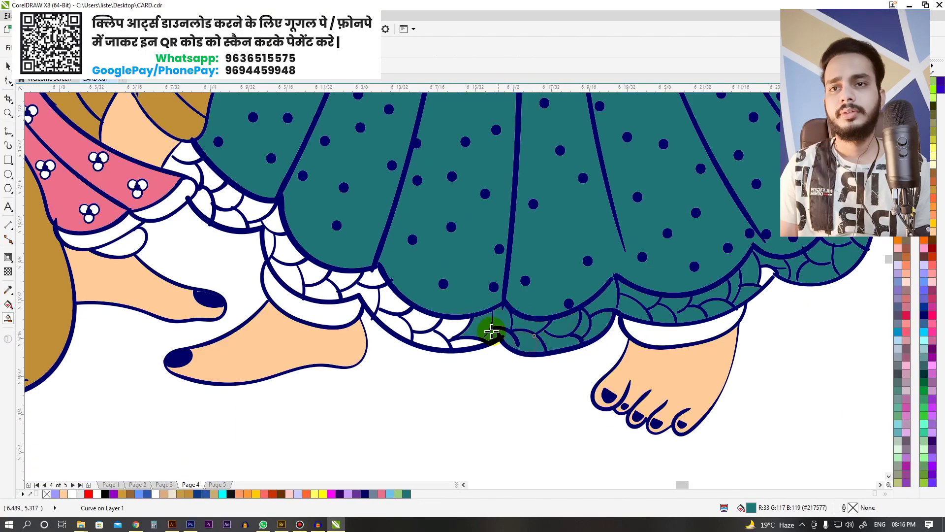
pyautogui.scroll(2, 454, 261)
pyautogui.scroll(-5, 433, 253)
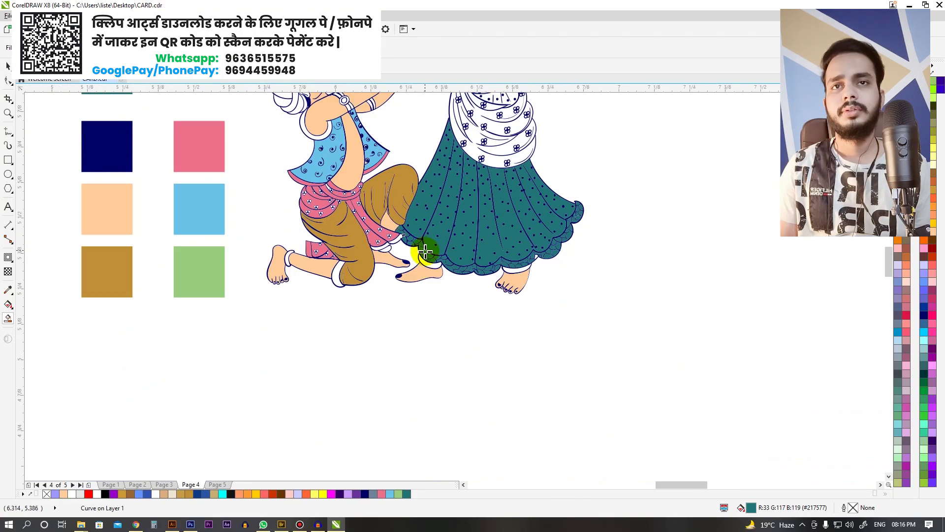
pyautogui.scroll(4, 393, 249)
pyautogui.scroll(-1, 393, 249)
pyautogui.keyDown('shift'); pyautogui.click(367, 260); pyautogui.keyUp('shift')
pyautogui.scroll(-4, 406, 248)
# Step: Fill the man's trousers navy from the palette
pyautogui.scroll(3, 382, 326)
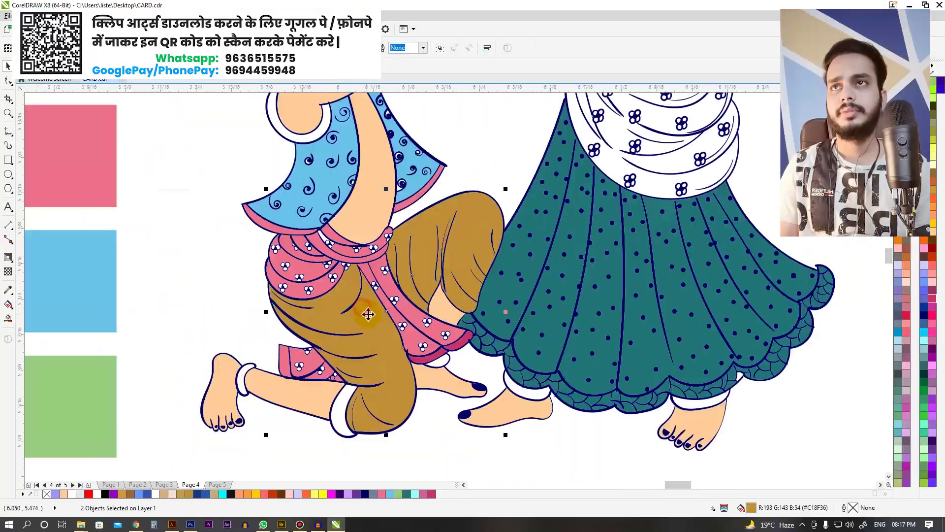
pyautogui.scroll(-2, 382, 326)
pyautogui.click(925, 315)
pyautogui.scroll(-1, 583, 269)
pyautogui.scroll(6, 344, 197)
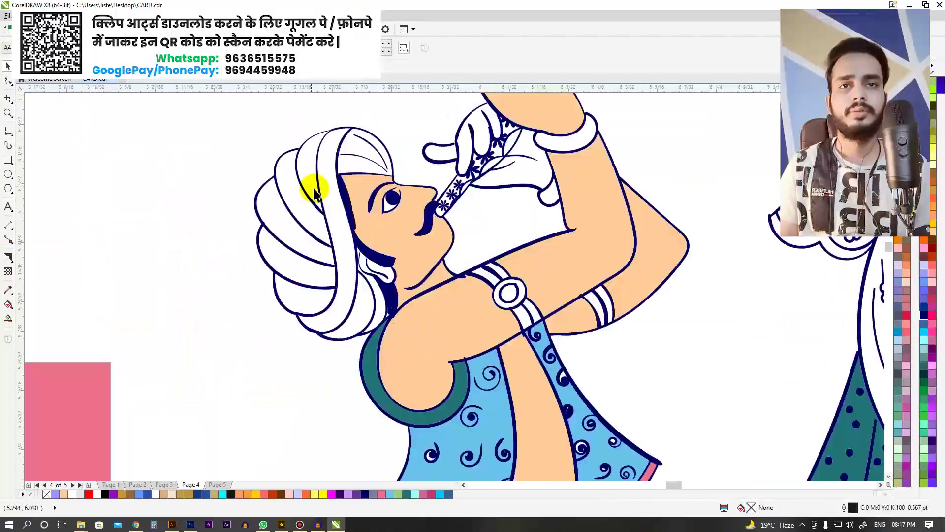
# Step: Fill the turban teal, undo it, and recolour it orange instead
pyautogui.click(345, 217)
pyautogui.scroll(-3, 355, 212)
pyautogui.scroll(3, 359, 243)
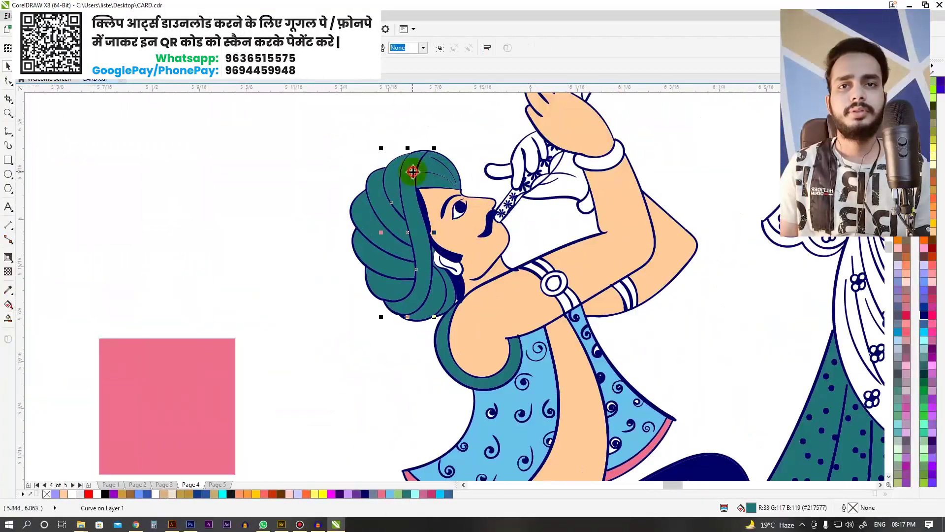
pyautogui.hotkey('ctrl', 'z')
pyautogui.scroll(2, 395, 306)
pyautogui.click(439, 366)
pyautogui.scroll(-3, 306, 190)
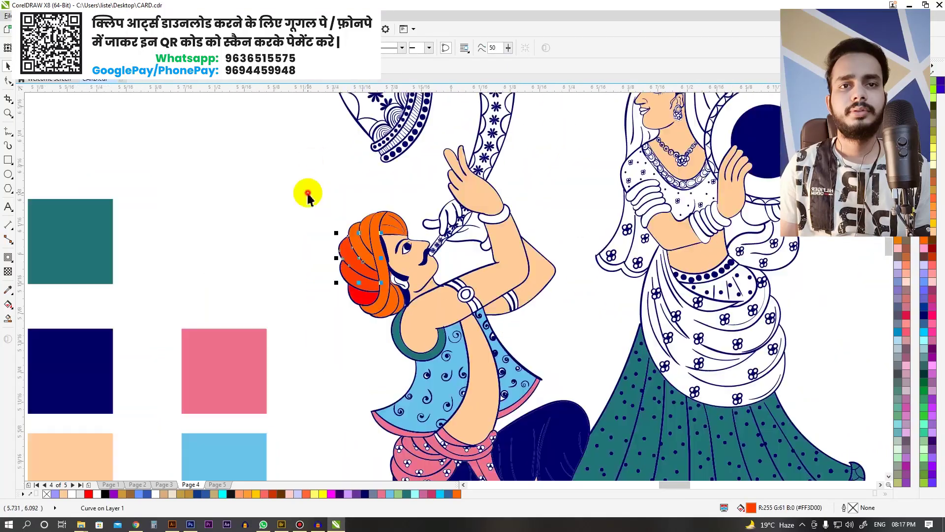
pyautogui.scroll(3, 306, 190)
pyautogui.scroll(-4, 302, 158)
pyautogui.scroll(2, 302, 158)
# Step: Deselect everything, then select the woman's dupatta and fill it pink
pyautogui.click(322, 181)
pyautogui.scroll(-3, 450, 211)
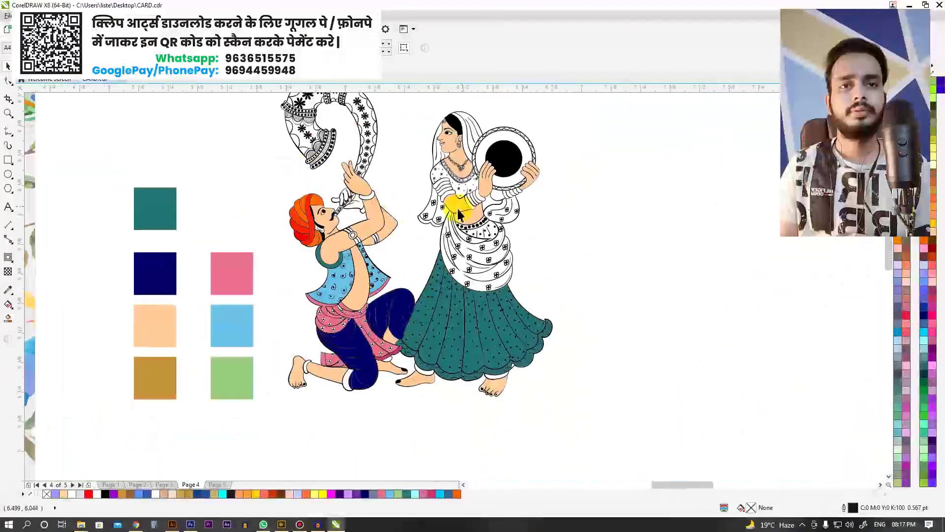
pyautogui.scroll(3, 477, 302)
pyautogui.scroll(-2, 458, 270)
pyautogui.click(458, 271)
pyautogui.click(933, 335)
pyautogui.scroll(3, 468, 301)
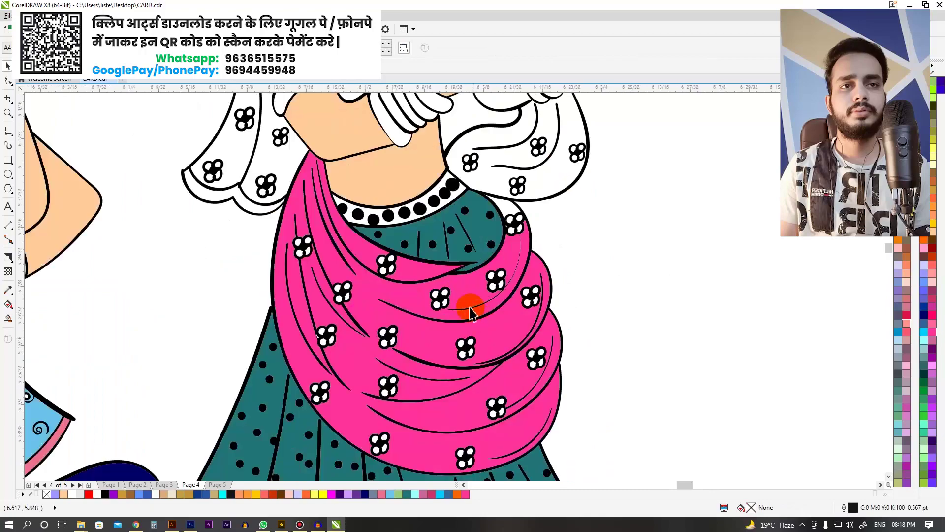
# Step: Give the dupatta a linear gradient running from green to pink
pyautogui.press('g')
pyautogui.scroll(-1, 468, 301)
pyautogui.moveTo(367, 244); pyautogui.dragTo(503, 314)
pyautogui.click(933, 309)
pyautogui.scroll(-3, 570, 274)
pyautogui.scroll(4, 639, 296)
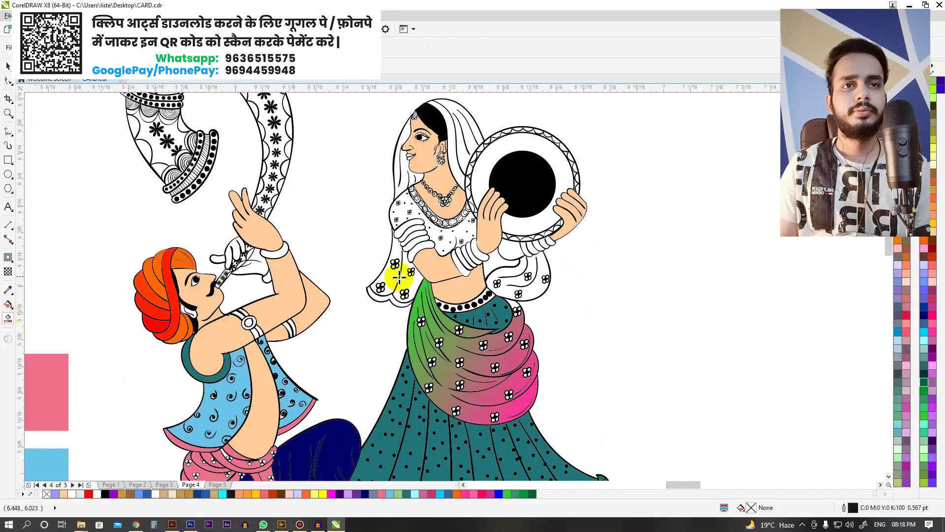
pyautogui.scroll(2, 435, 279)
pyautogui.scroll(-3, 434, 278)
pyautogui.scroll(2, 345, 222)
pyautogui.scroll(1, 345, 222)
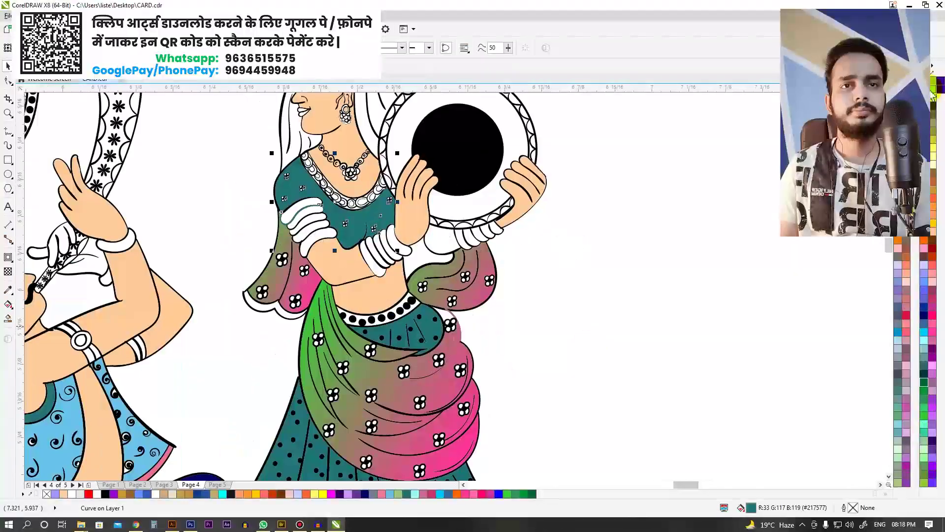
pyautogui.scroll(3, 405, 135)
pyautogui.scroll(-1, 405, 135)
pyautogui.press('g')
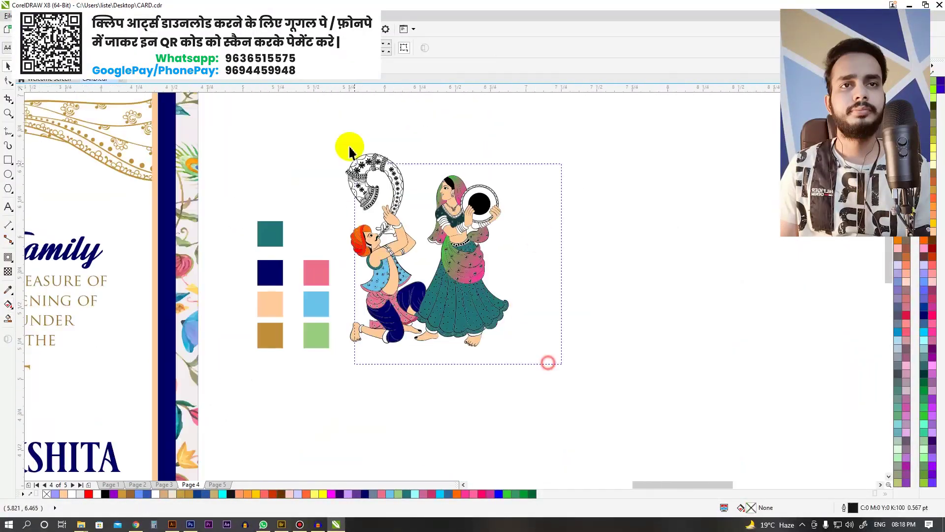
pyautogui.scroll(1, 355, 147)
pyautogui.scroll(2, 354, 148)
# Step: Trace a section of the flute with the Pen tool and give it a vertical red gradient
pyautogui.click(8, 131)
pyautogui.scroll(3, 254, 454)
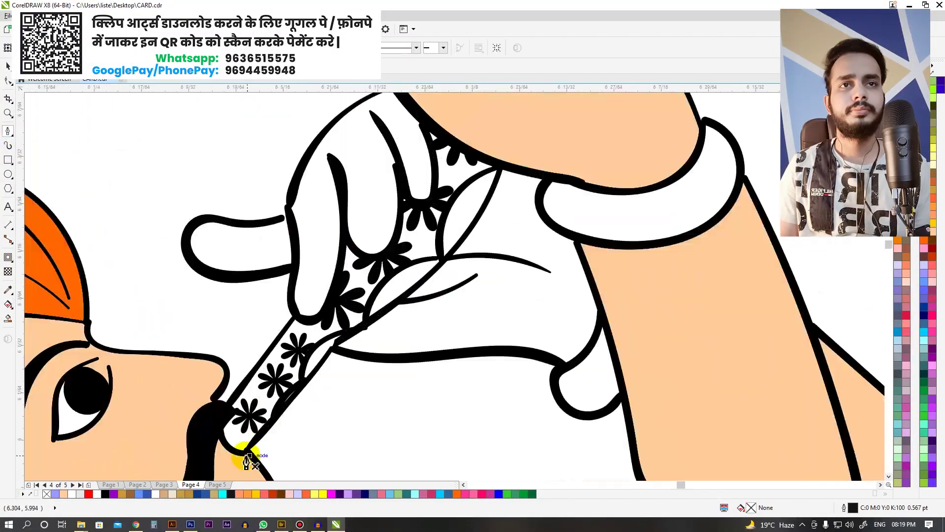
pyautogui.scroll(2, 398, 319)
pyautogui.click(398, 319)
pyautogui.scroll(-2, 429, 256)
pyautogui.scroll(3, 337, 302)
pyautogui.click(338, 302)
pyautogui.scroll(-3, 359, 285)
pyautogui.scroll(2, 378, 297)
pyautogui.click(378, 298)
pyautogui.scroll(-3, 379, 298)
pyautogui.press('g')
pyautogui.moveTo(409, 191); pyautogui.dragTo(409, 325)
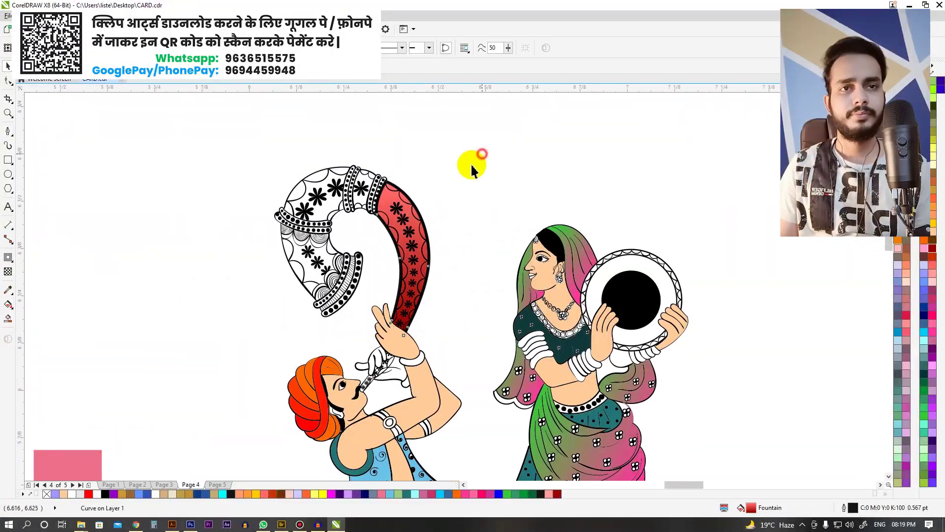
# Step: Trace the flute's curved top along the dotted band and apply the red gradient
pyautogui.press('space')
pyautogui.scroll(4, 397, 186)
pyautogui.scroll(2, 291, 243)
pyautogui.click(168, 191)
pyautogui.moveTo(383, 296); pyautogui.dragTo(549, 348)
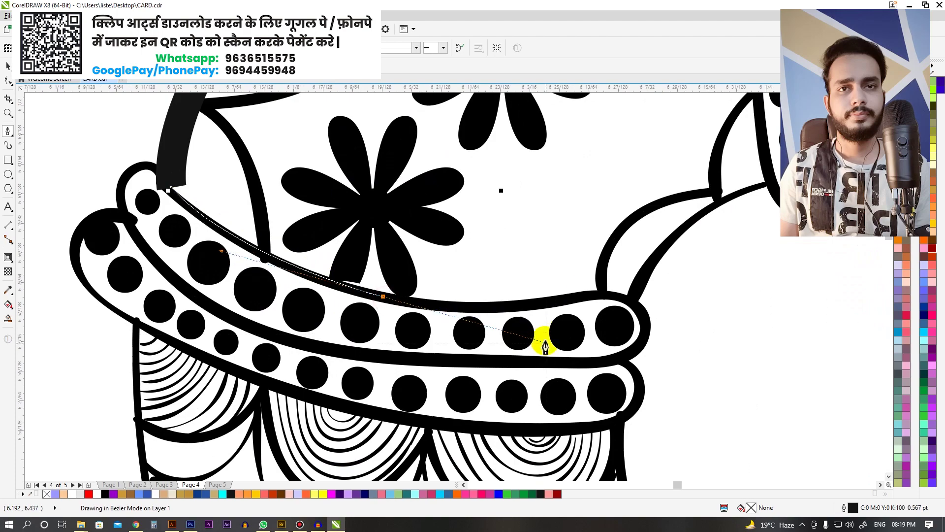
pyautogui.click(626, 298)
pyautogui.scroll(-3, 615, 339)
pyautogui.scroll(4, 434, 345)
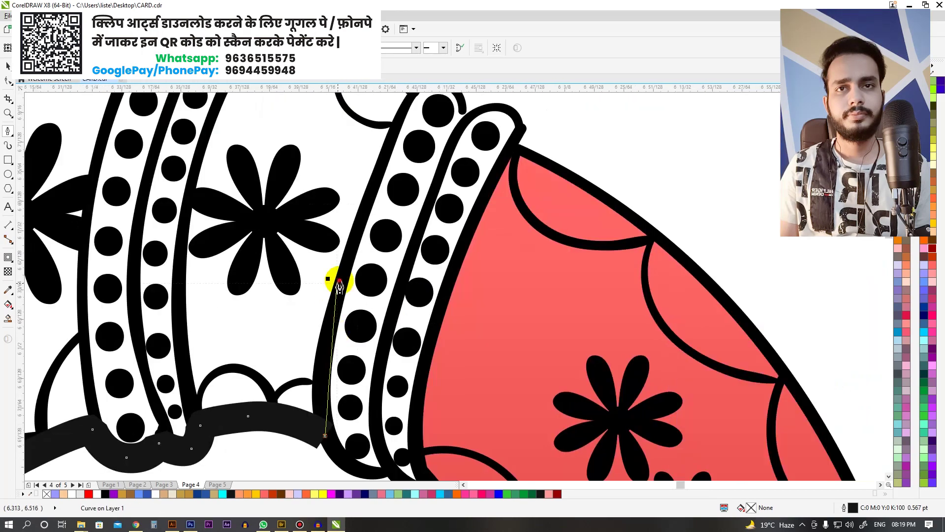
pyautogui.click(517, 305)
pyautogui.click(460, 263)
pyautogui.scroll(-3, 249, 200)
pyautogui.scroll(-2, 249, 200)
pyautogui.press('space')
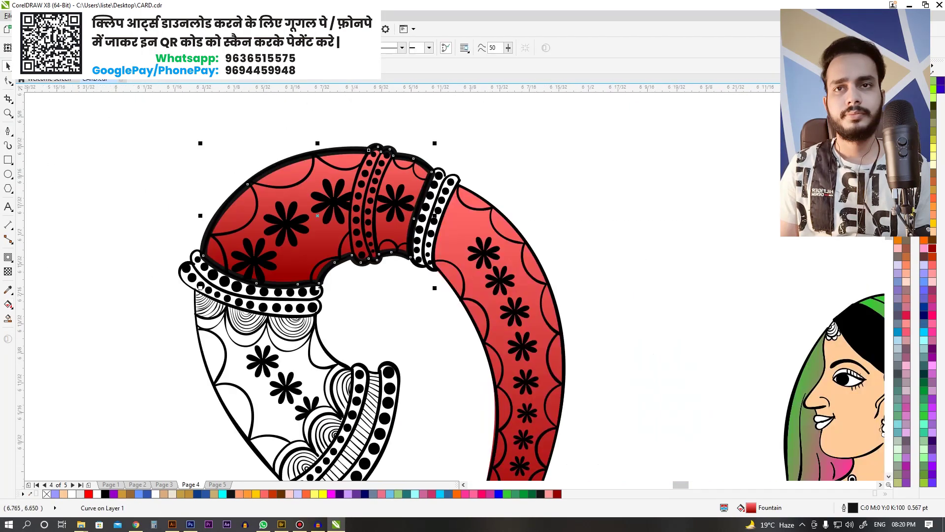
pyautogui.click(342, 134)
# Step: Outline another flute shape below the dotted band and fill it
pyautogui.press('space')
pyautogui.scroll(-2, 276, 177)
pyautogui.scroll(3, 349, 185)
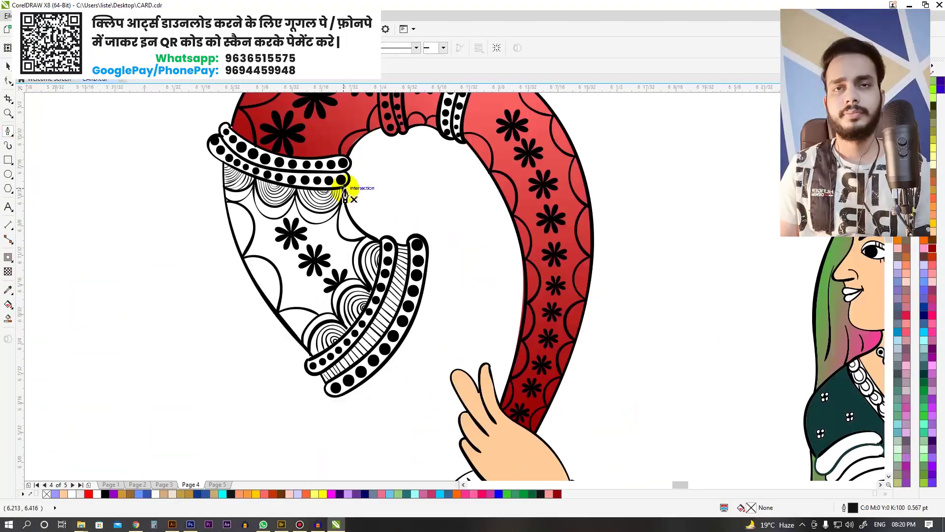
pyautogui.scroll(2, 348, 185)
pyautogui.click(440, 118)
pyautogui.click(408, 251)
pyautogui.scroll(-2, 348, 247)
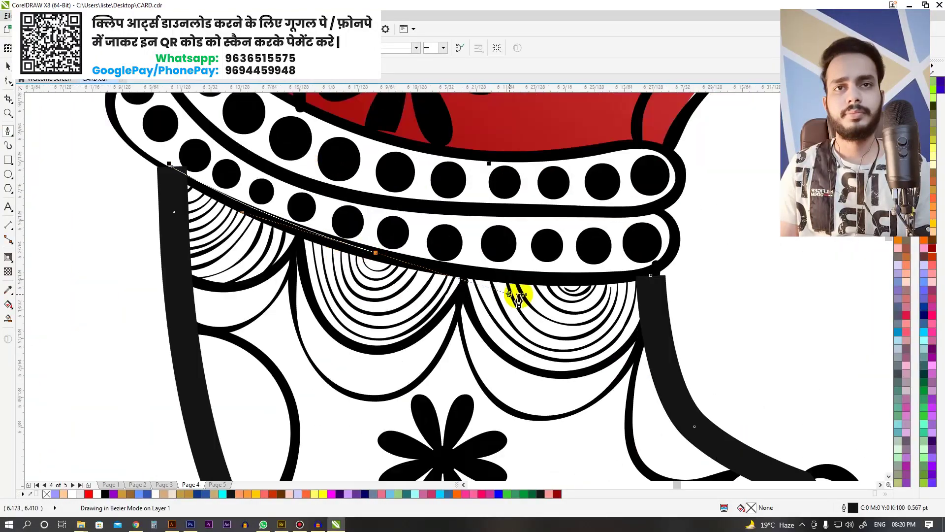
pyautogui.click(517, 296)
pyautogui.scroll(-3, 407, 193)
pyautogui.press('g')
pyautogui.scroll(-2, 493, 295)
pyautogui.scroll(3, 429, 249)
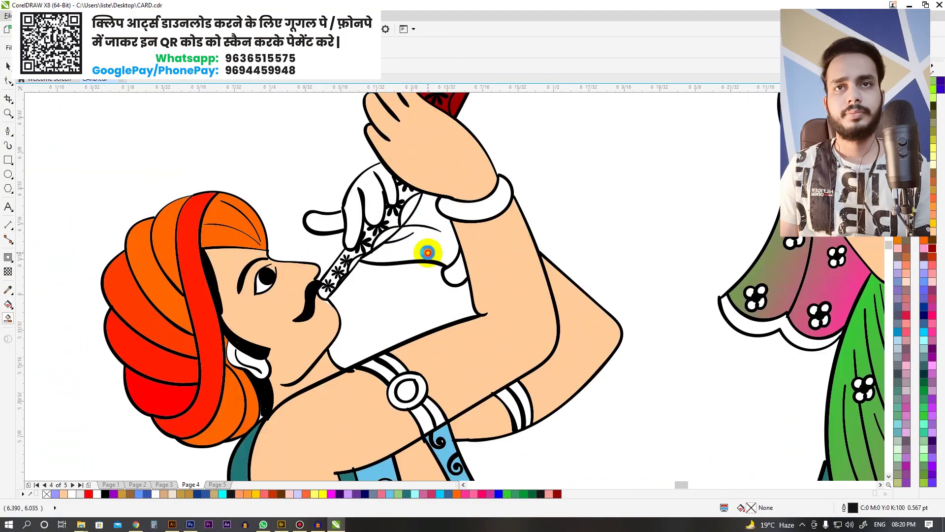
pyautogui.scroll(2, 391, 159)
# Step: Select the hand's outline curve, then undo the teal that landed on the hand
pyautogui.press('F10')
pyautogui.click(403, 159)
pyautogui.scroll(-2, 359, 222)
pyautogui.scroll(-2, 338, 217)
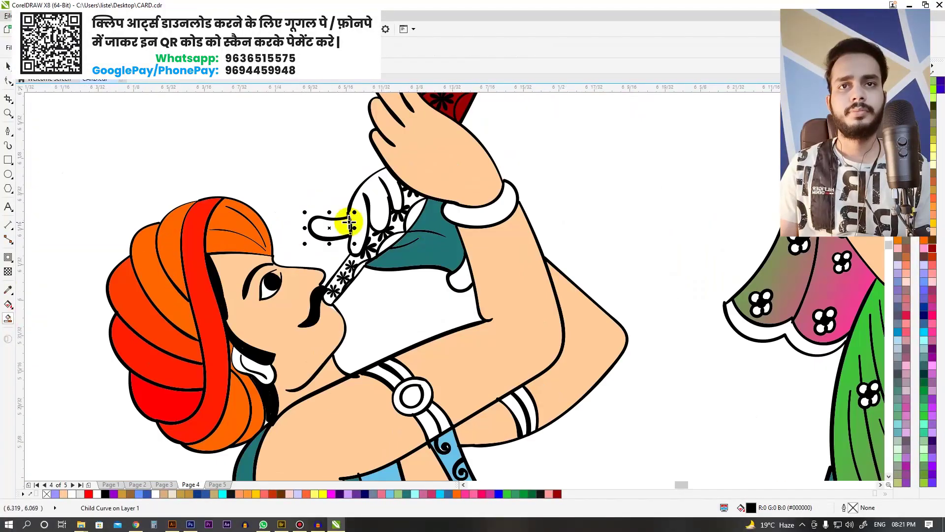
pyautogui.press('g')
pyautogui.scroll(3, 442, 222)
pyautogui.scroll(-2, 428, 274)
pyautogui.scroll(-1, 429, 274)
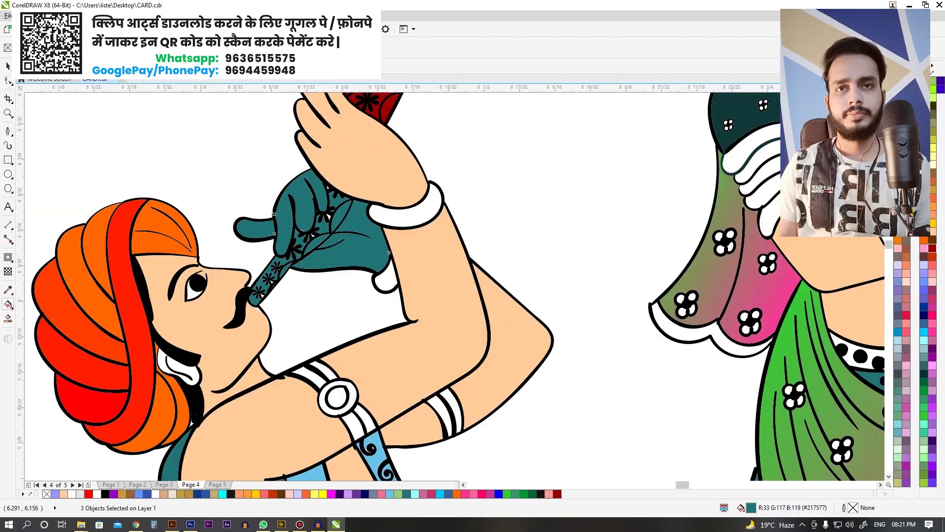
pyautogui.hotkey('ctrl', 'z')
# Step: Select the flute's mouthpiece pieces and fill them teal
pyautogui.scroll(2, 369, 348)
pyautogui.scroll(1, 488, 204)
pyautogui.press('space')
pyautogui.click(487, 205)
pyautogui.scroll(-2, 380, 334)
pyautogui.scroll(1, 565, 317)
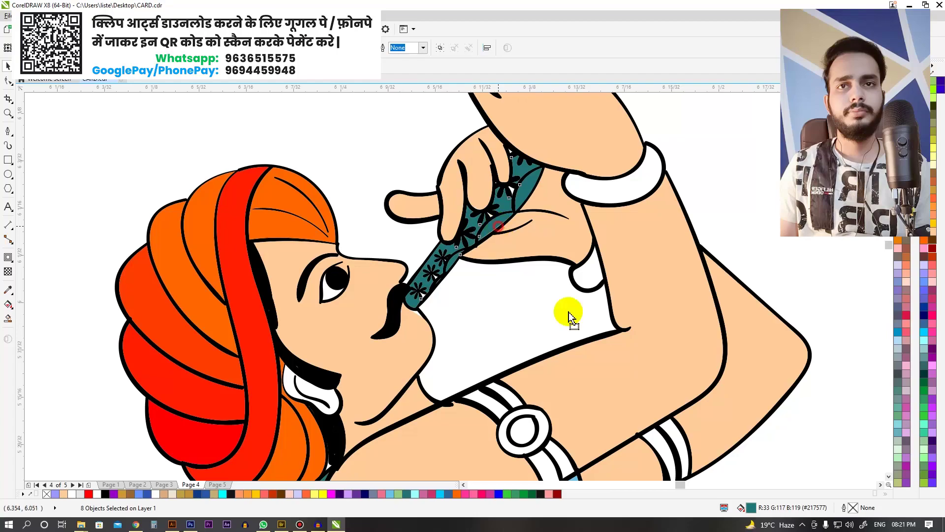
pyautogui.hotkey('ctrl', 'z')
pyautogui.scroll(-1, 492, 295)
pyautogui.scroll(3, 444, 222)
pyautogui.scroll(-3, 443, 222)
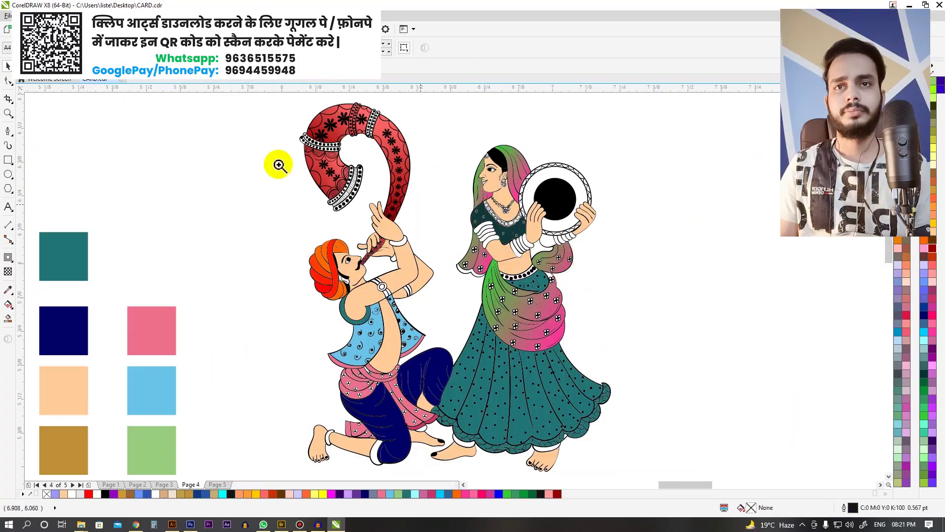
# Step: Zoom into the couple and select the bangle outline on the woman's hand
pyautogui.scroll(3, 374, 236)
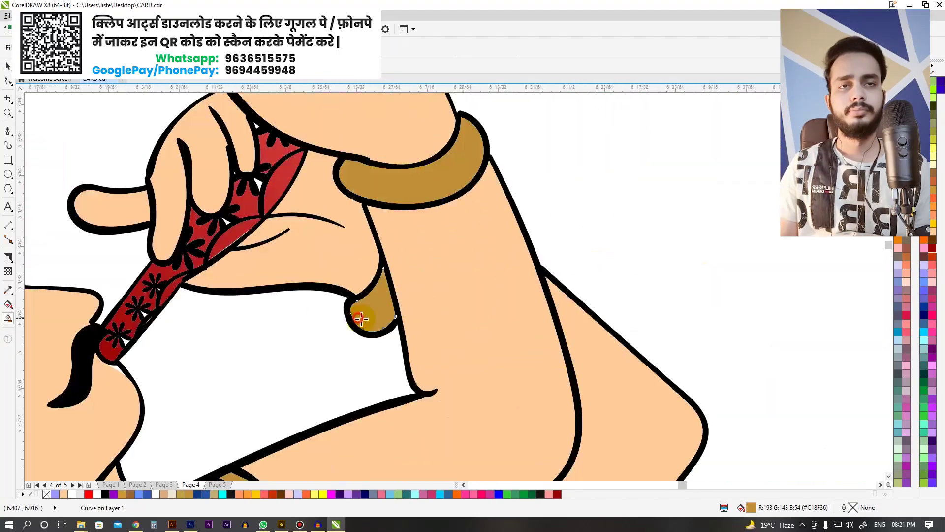
pyautogui.scroll(-2, 359, 317)
pyautogui.scroll(2, 404, 245)
pyautogui.scroll(-3, 414, 302)
pyautogui.scroll(2, 453, 291)
pyautogui.scroll(-2, 454, 292)
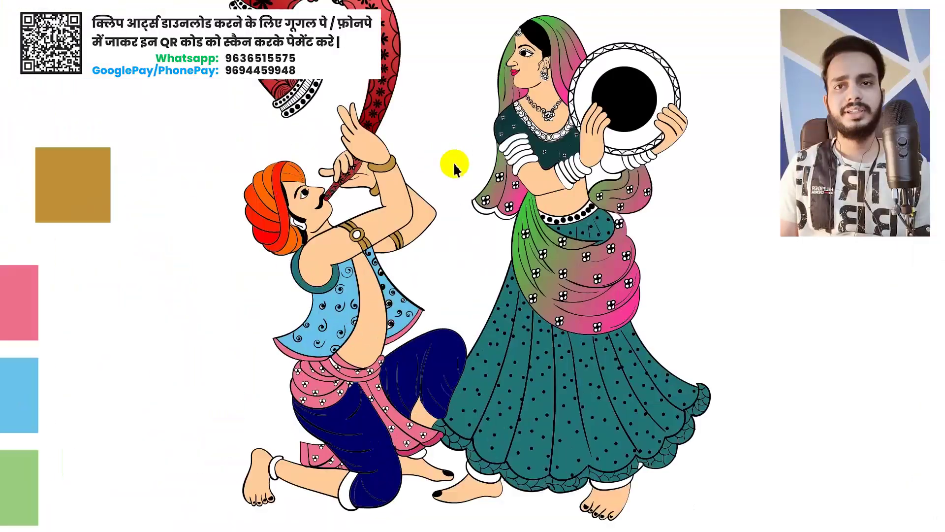
pyautogui.scroll(4, 359, 222)
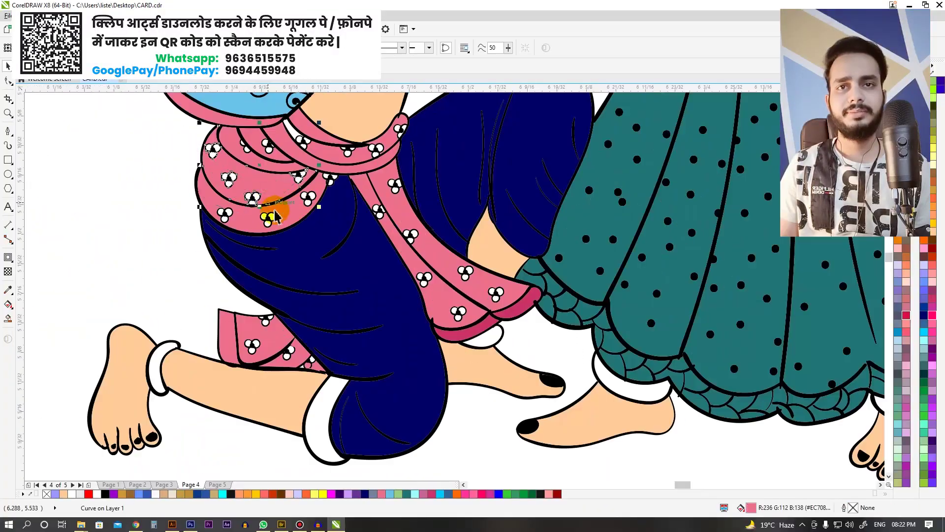
pyautogui.scroll(-5, 468, 283)
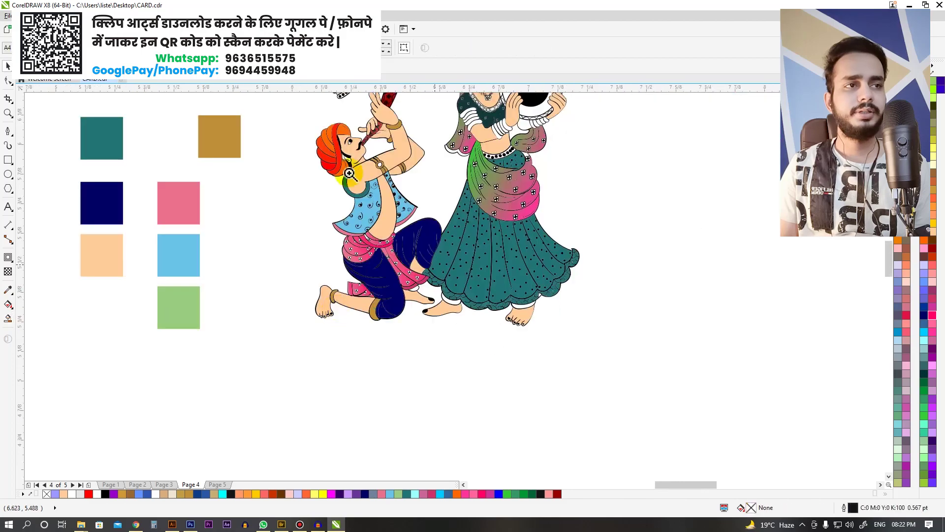
pyautogui.scroll(5, 412, 270)
pyautogui.click(363, 220)
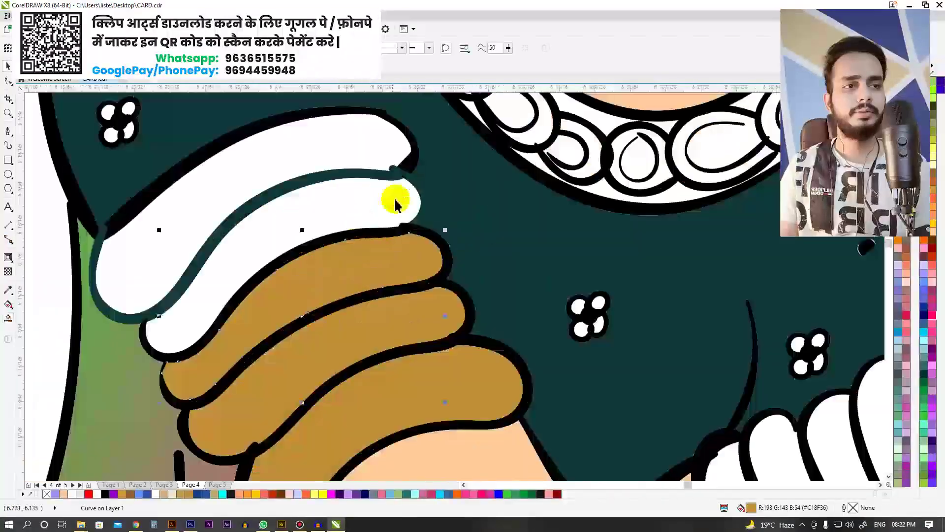
pyautogui.scroll(-3, 414, 186)
pyautogui.scroll(3, 320, 105)
pyautogui.scroll(-3, 363, 194)
pyautogui.scroll(3, 485, 197)
# Step: Draw a freehand curve (F5) along the bangle's edge
pyautogui.press('F5')
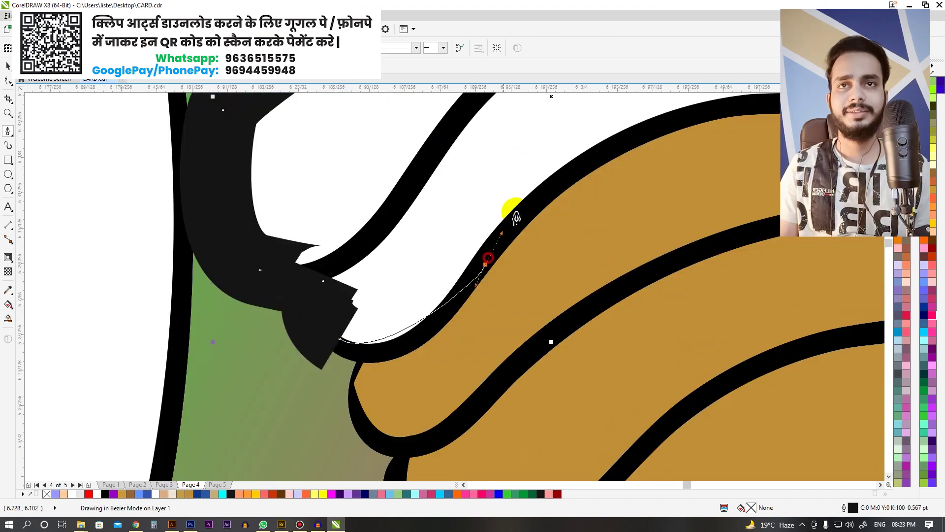
pyautogui.moveTo(481, 285); pyautogui.dragTo(513, 267)
pyautogui.scroll(-6, 513, 246)
pyautogui.scroll(3, 422, 348)
pyautogui.scroll(-3, 501, 290)
pyautogui.scroll(3, 500, 291)
pyautogui.scroll(-6, 616, 350)
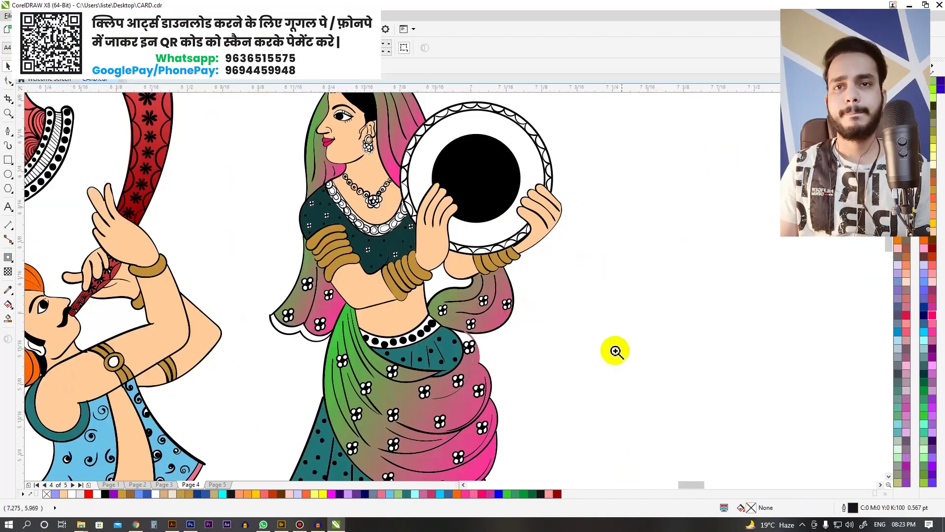
# Step: Select the woman's gradient-filled veil and recolour it red
pyautogui.scroll(4, 404, 137)
pyautogui.click(404, 137)
pyautogui.hotkey('ctrl', 'z')
pyautogui.scroll(-3, 540, 135)
pyautogui.scroll(3, 248, 140)
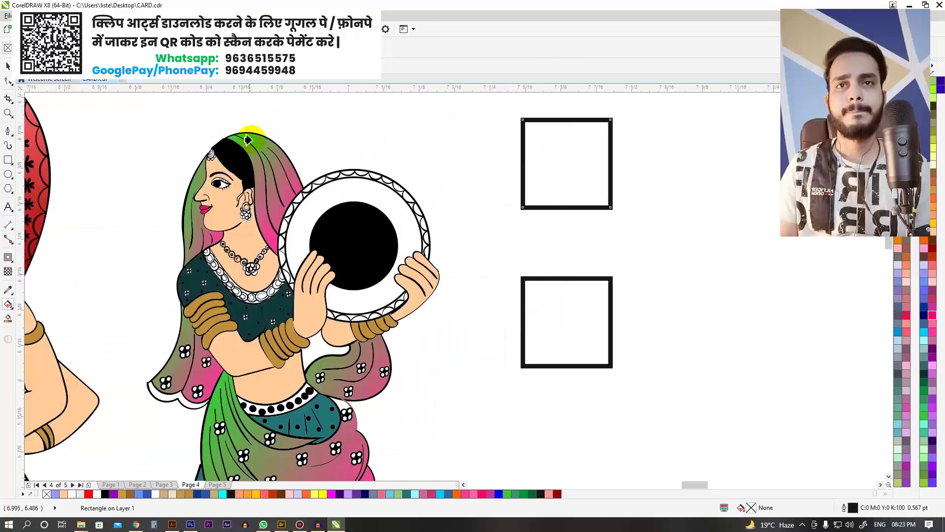
pyautogui.scroll(-2, 603, 200)
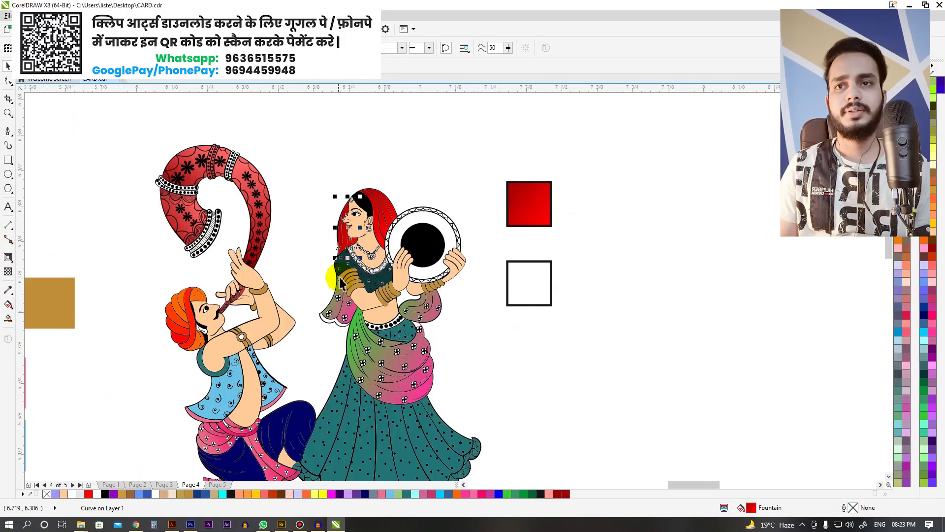
pyautogui.scroll(2, 490, 334)
pyautogui.scroll(-1, 490, 334)
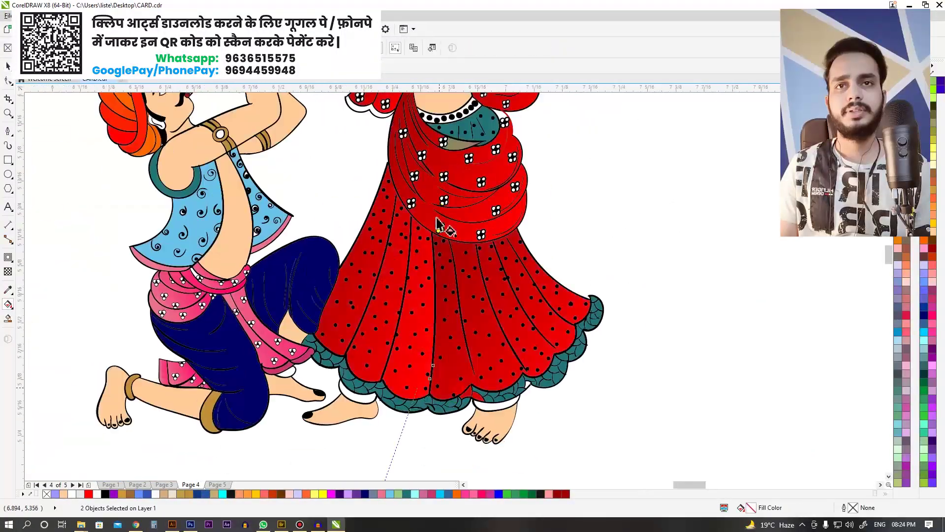
# Step: Apply a red-to-navy gradient to the woman's skirt
pyautogui.moveTo(403, 288); pyautogui.dragTo(414, 379)
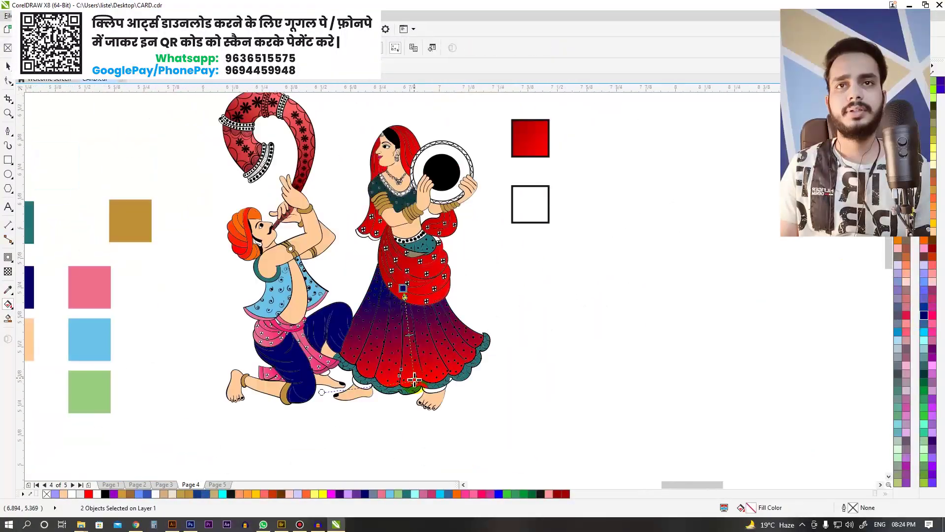
pyautogui.scroll(-1, 629, 288)
pyautogui.scroll(3, 481, 382)
pyautogui.scroll(-3, 481, 382)
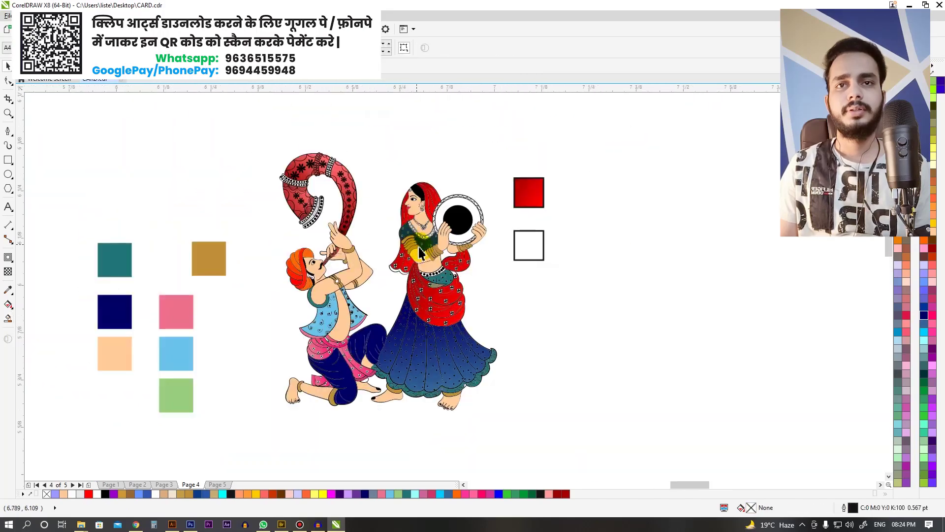
pyautogui.scroll(2, 481, 383)
pyautogui.scroll(-3, 264, 133)
pyautogui.scroll(3, 527, 192)
# Step: Colour the tambourine ring orange
pyautogui.click(434, 338)
pyautogui.scroll(-5, 433, 337)
pyautogui.scroll(3, 489, 297)
pyautogui.moveTo(488, 297); pyautogui.dragTo(525, 217)
# Step: Raise the coloured dancing couple higher inside the second card's PowerClip
pyautogui.scroll(1, 476, 213)
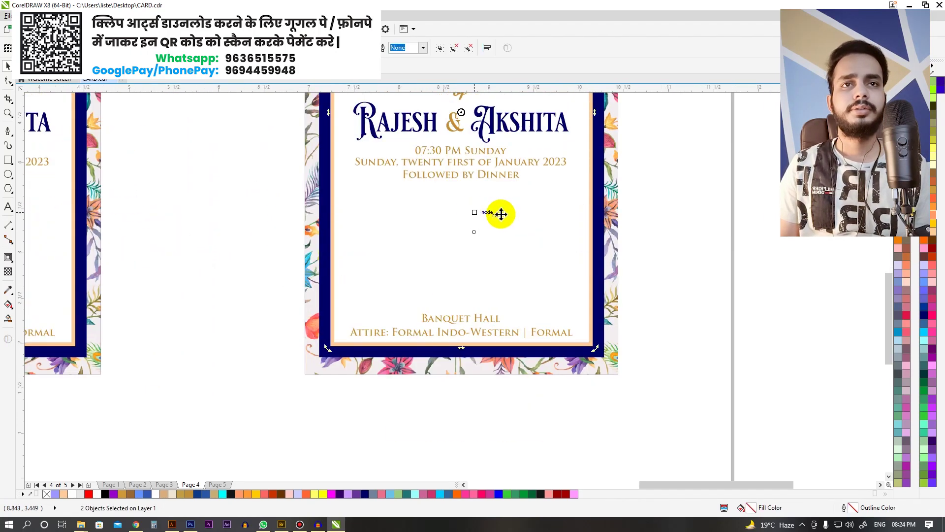
pyautogui.scroll(3, 482, 225)
pyautogui.moveTo(481, 224); pyautogui.dragTo(481, 192)
pyautogui.scroll(-3, 555, 276)
pyautogui.scroll(-3, 556, 276)
pyautogui.click(613, 340)
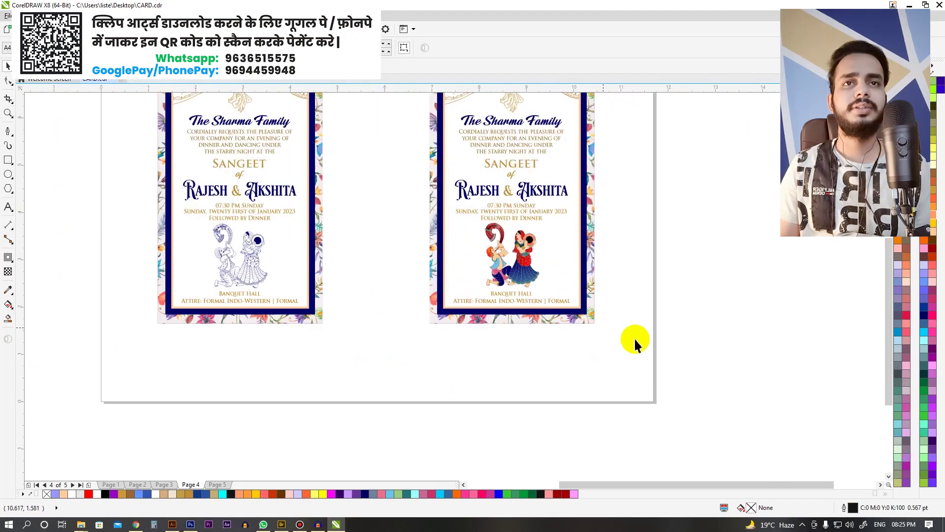
# Step: Nudge the second invitation card toward the first and check the page in full-screen preview
pyautogui.scroll(1, 506, 181)
pyautogui.click(505, 181)
pyautogui.moveTo(444, 191); pyautogui.dragTo(444, 191)
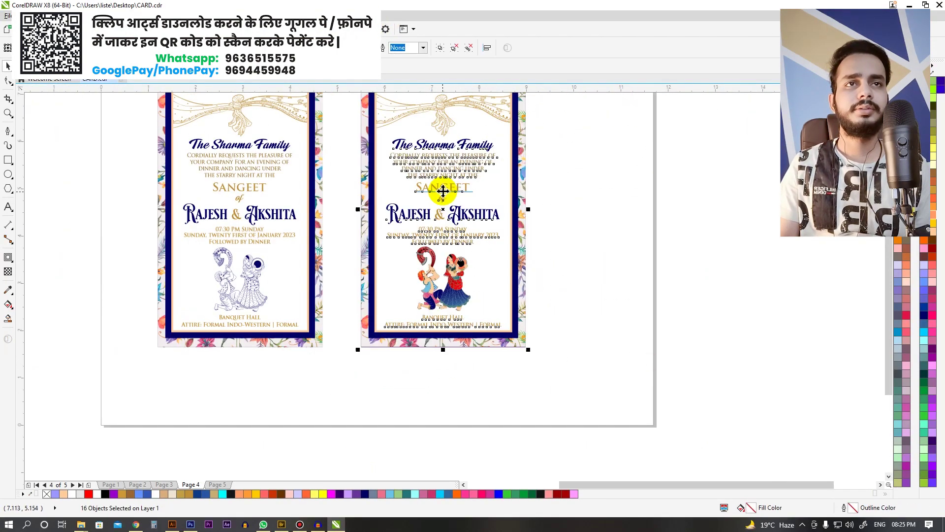
pyautogui.scroll(2, 444, 190)
pyautogui.press('F9')
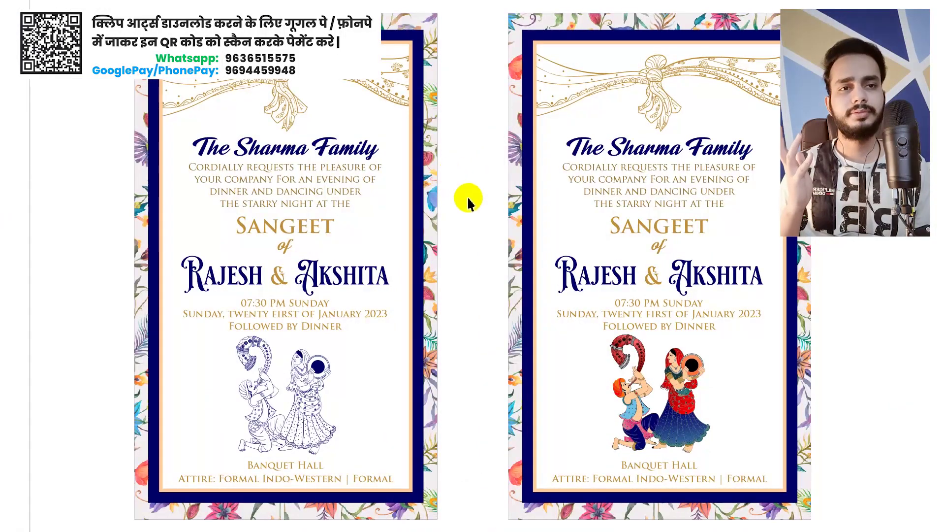
pyautogui.press('Escape')
pyautogui.scroll(-2, 432, 260)
pyautogui.hotkey('alt', 'Tab')
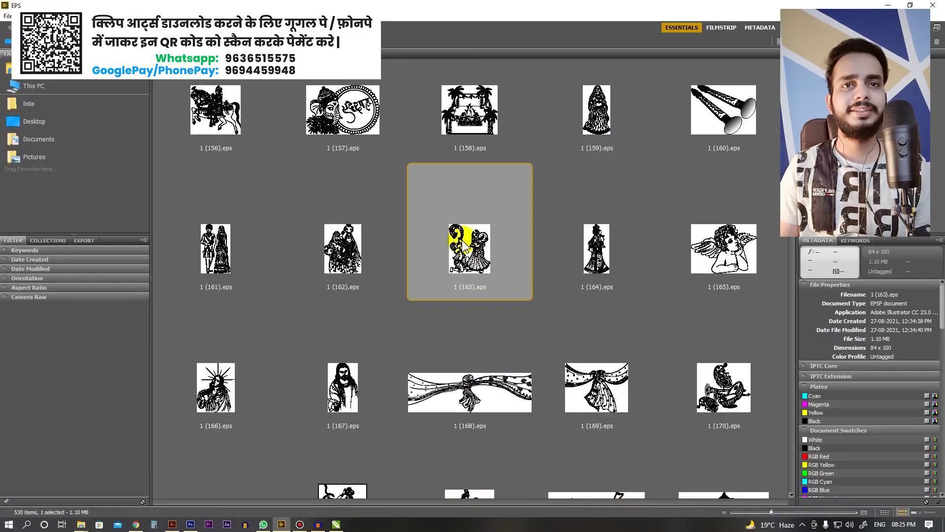
# Step: Import the line-art couple 1 (163).eps from Bridge and place it beside the cards
pyautogui.moveTo(494, 276); pyautogui.dragTo(613, 254)
pyautogui.press('Return')
pyautogui.click(525, 244)
pyautogui.scroll(2, 625, 261)
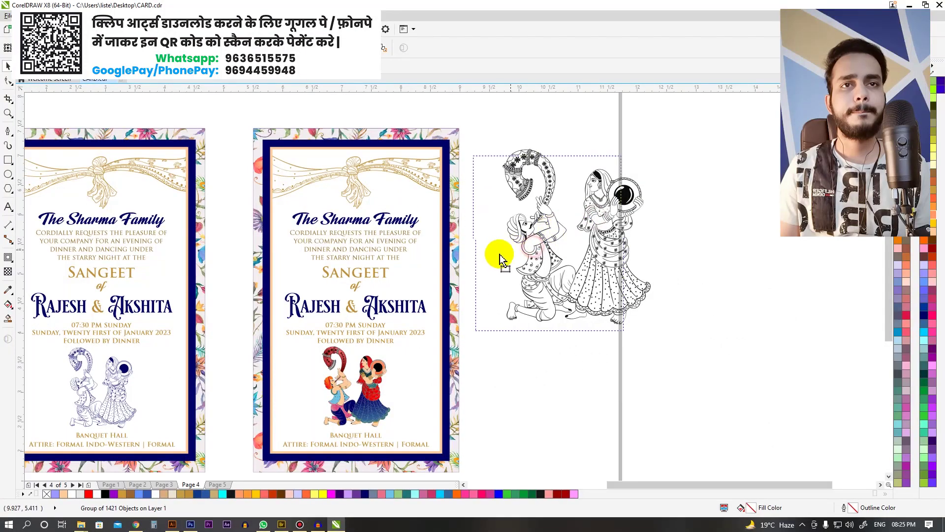
pyautogui.click(743, 228)
# Step: Fit all objects in view and review the page in full-screen preview
pyautogui.press('F4')
pyautogui.press('F9')
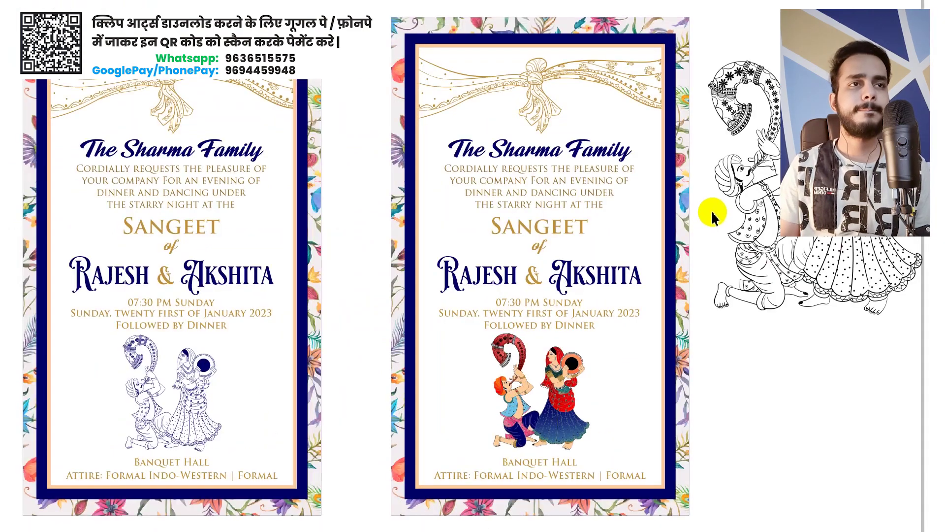
pyautogui.click(716, 372)
pyautogui.hotkey('alt', 'Tab')
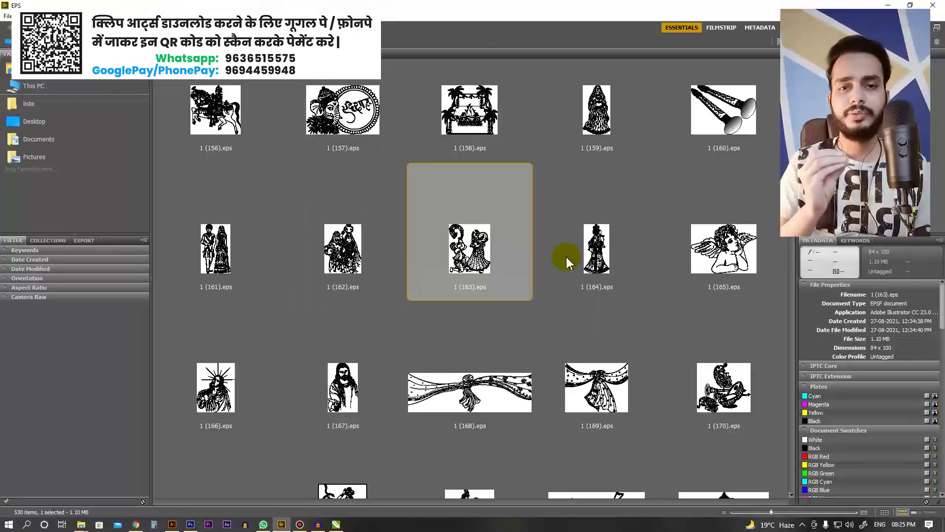
pyautogui.hotkey('alt', 'Tab')
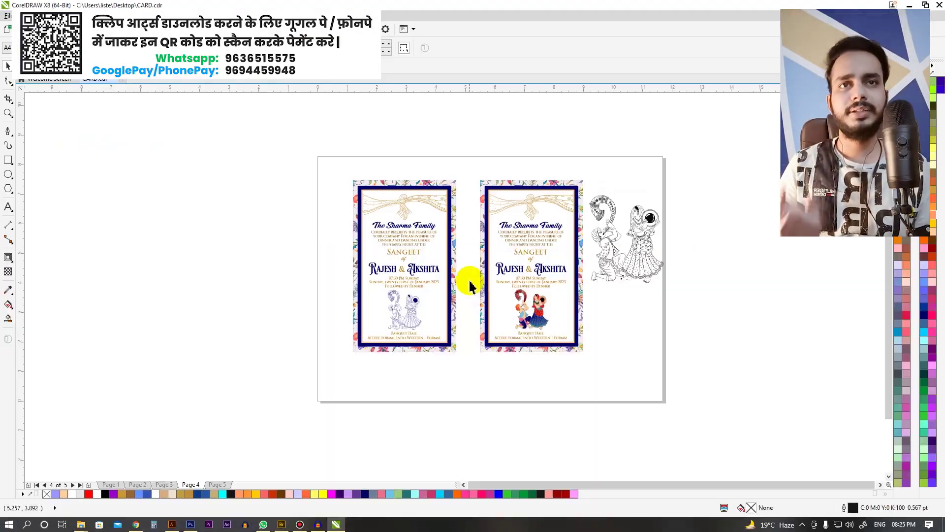
# Step: Select every object on the page and shift them slightly left
pyautogui.press('F4')
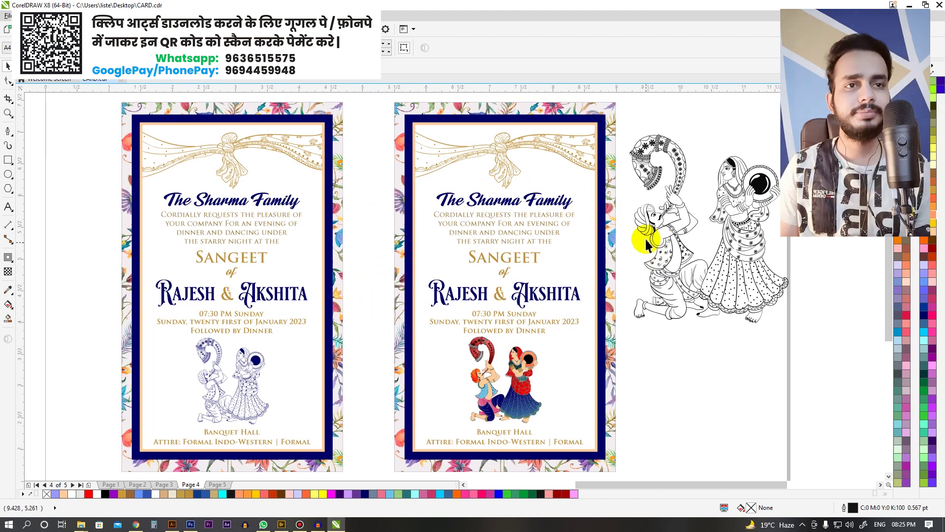
pyautogui.scroll(-4, 641, 236)
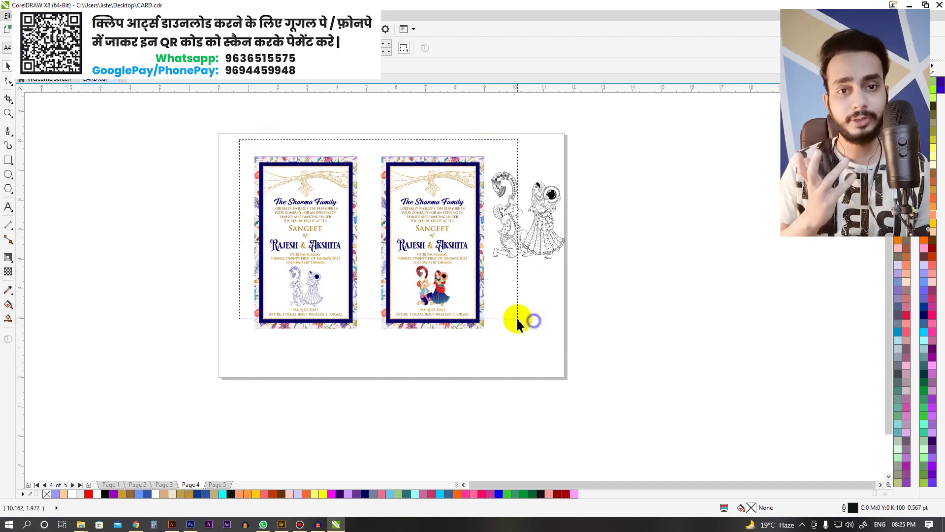
pyautogui.scroll(3, 516, 229)
pyautogui.hotkey('ctrl', 'a')
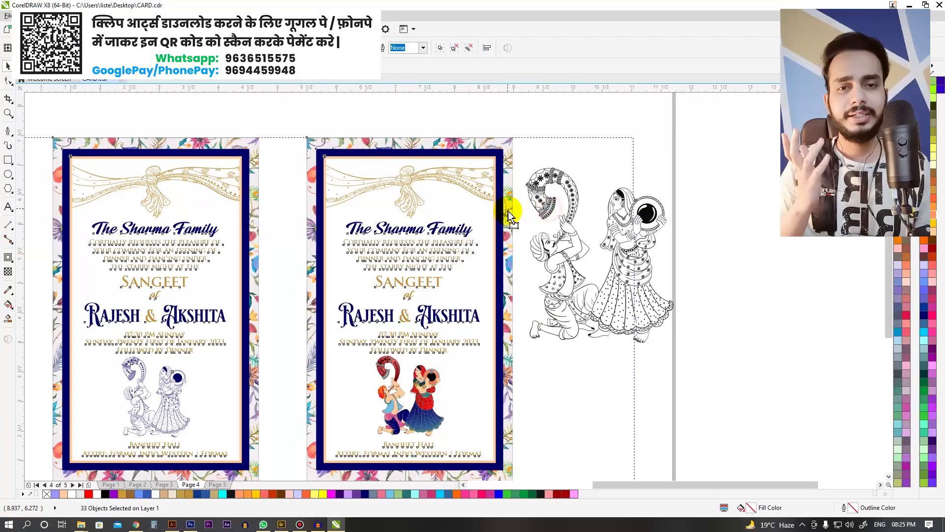
pyautogui.moveTo(509, 215); pyautogui.dragTo(512, 209)
# Step: Marquee-select the second card with the line-art figures and move them left
pyautogui.press('F3')
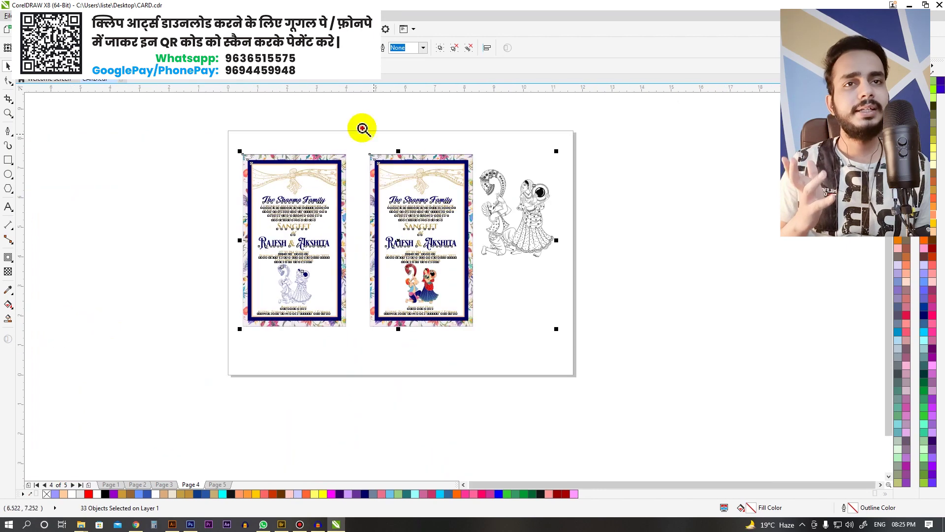
pyautogui.scroll(1, 636, 213)
pyautogui.moveTo(642, 426); pyautogui.dragTo(237, 120)
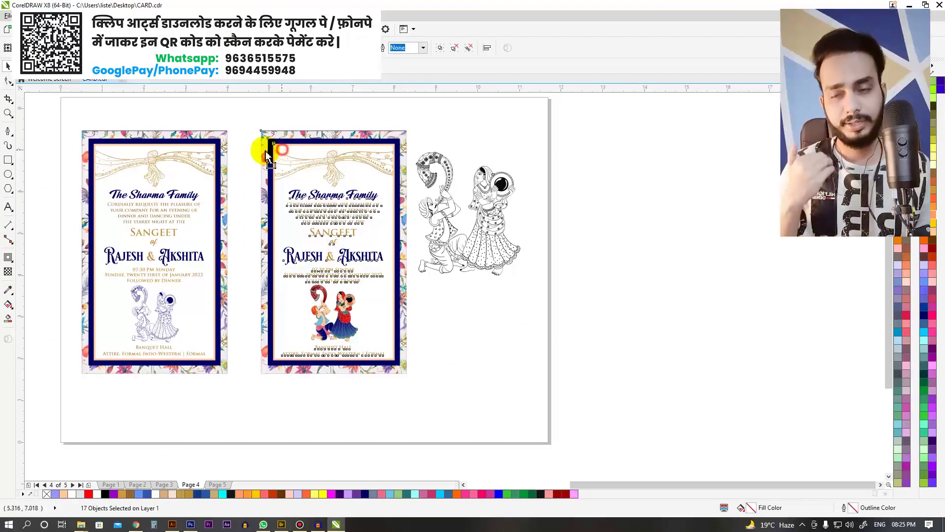
pyautogui.moveTo(263, 152); pyautogui.dragTo(263, 151)
# Step: Delete the spare line-art couple drawing and zoom in on the second card's top
pyautogui.scroll(1, 486, 243)
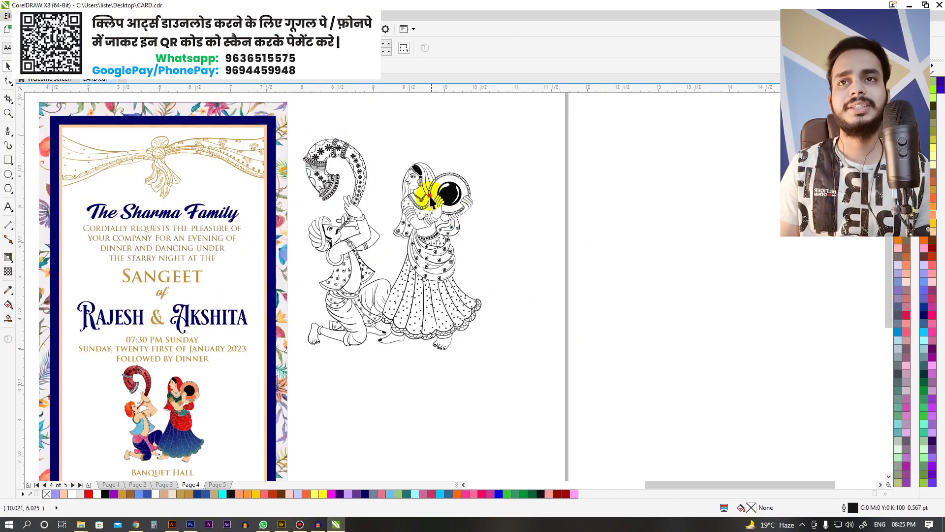
pyautogui.scroll(-3, 512, 207)
pyautogui.press('Delete')
pyautogui.press('F5')
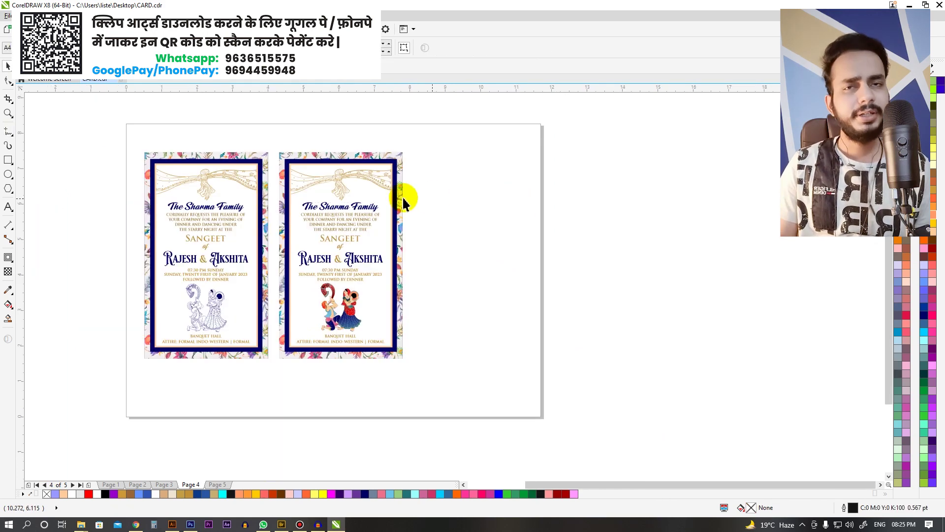
pyautogui.moveTo(493, 295); pyautogui.dragTo(494, 296)
pyautogui.scroll(2, 439, 243)
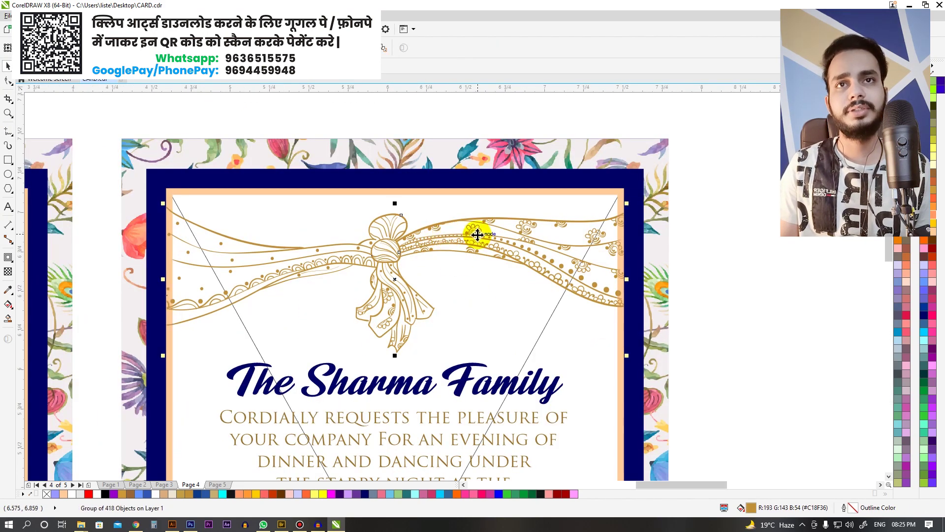
# Step: Zoom in on the second card's drape ornament and fill its lower scalloped band pink
pyautogui.scroll(-2, 461, 208)
pyautogui.click(459, 210)
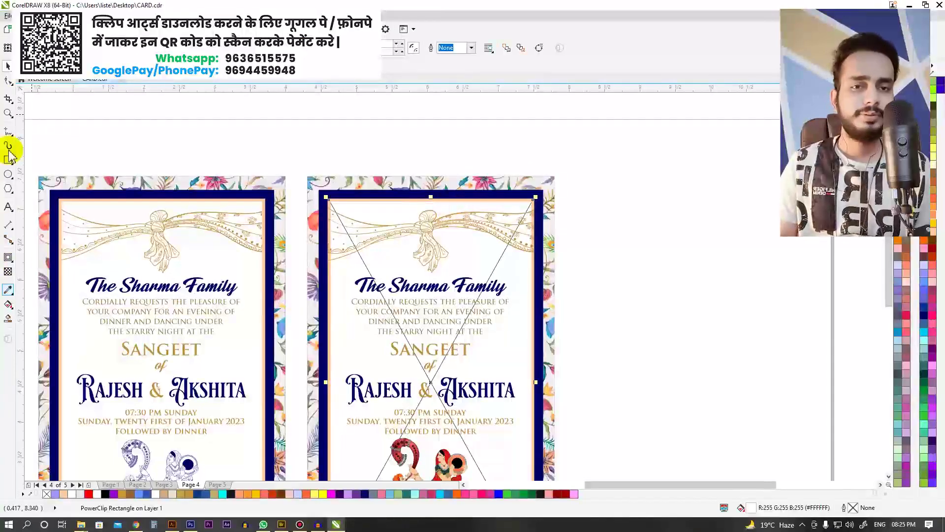
pyautogui.press('Escape')
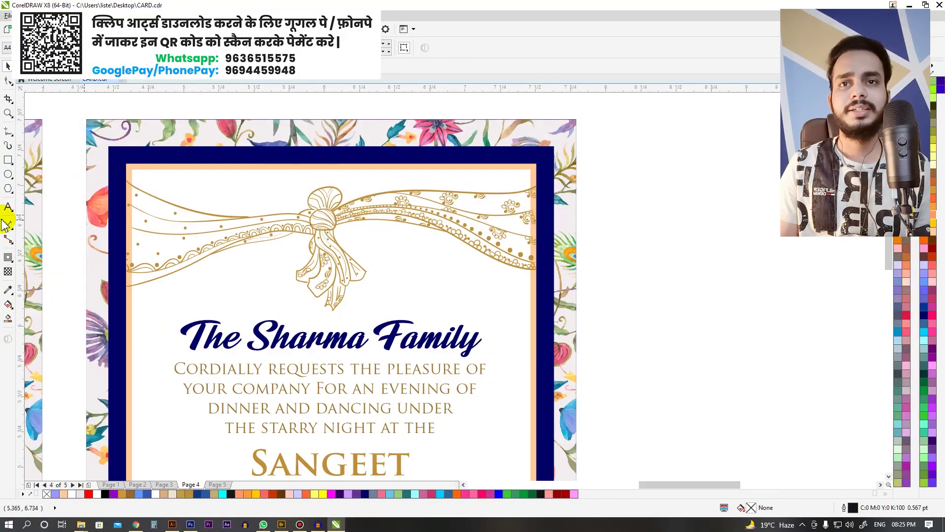
pyautogui.click(172, 227)
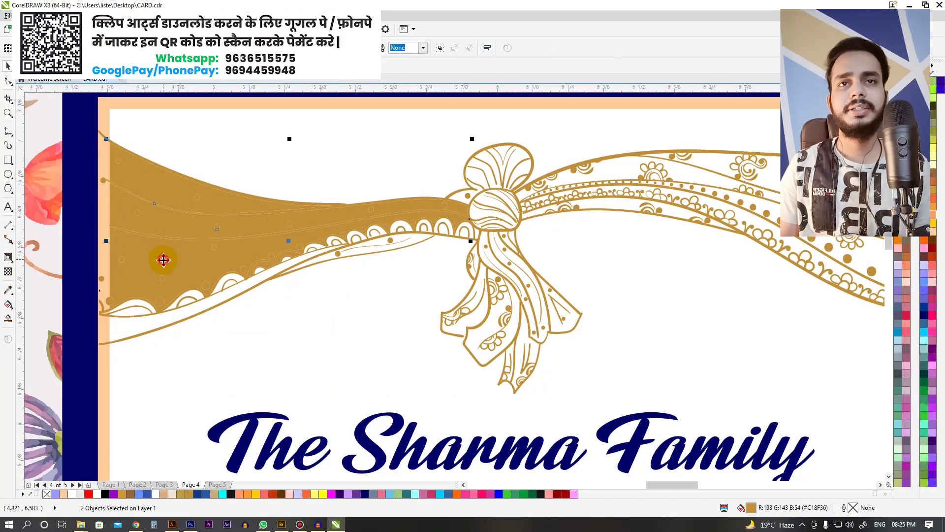
pyautogui.press('F3')
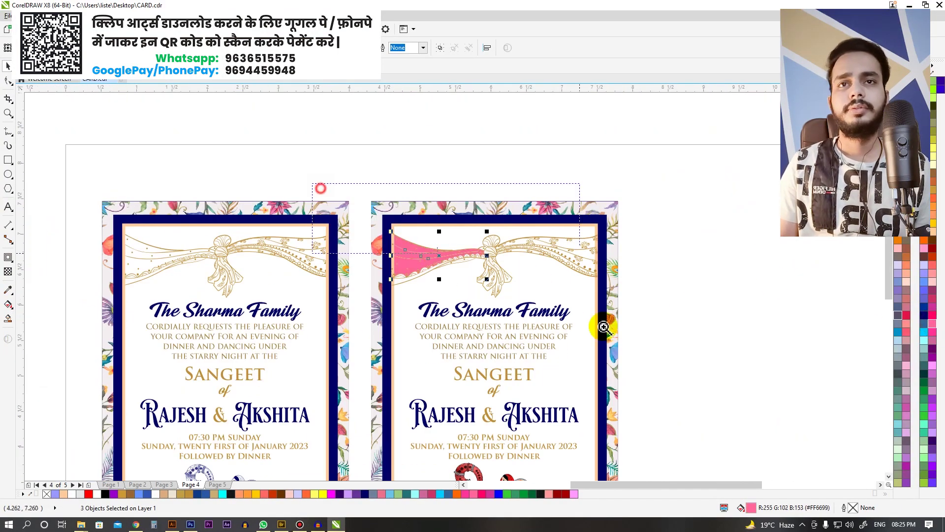
pyautogui.moveTo(603, 327); pyautogui.dragTo(580, 253)
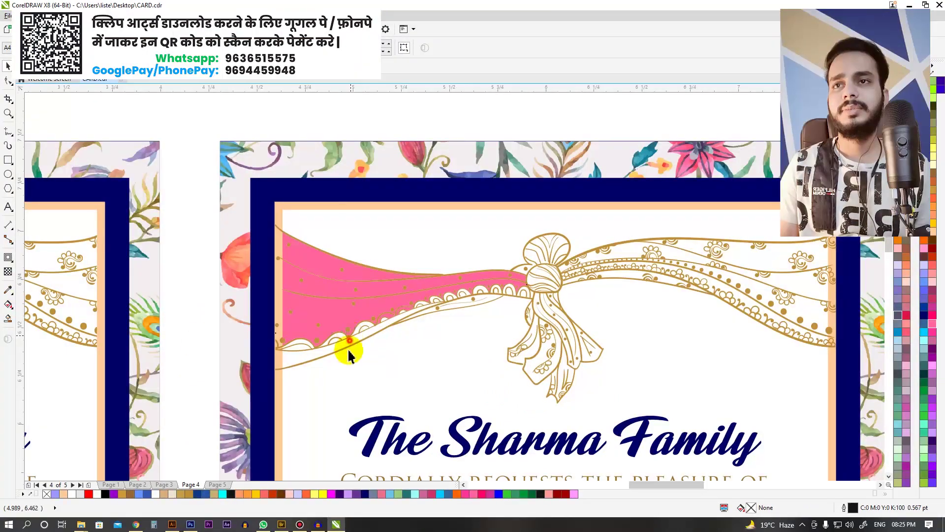
pyautogui.click(349, 355)
# Step: Draw a Bezier curve along the purple drape's top edge
pyautogui.scroll(2, 384, 339)
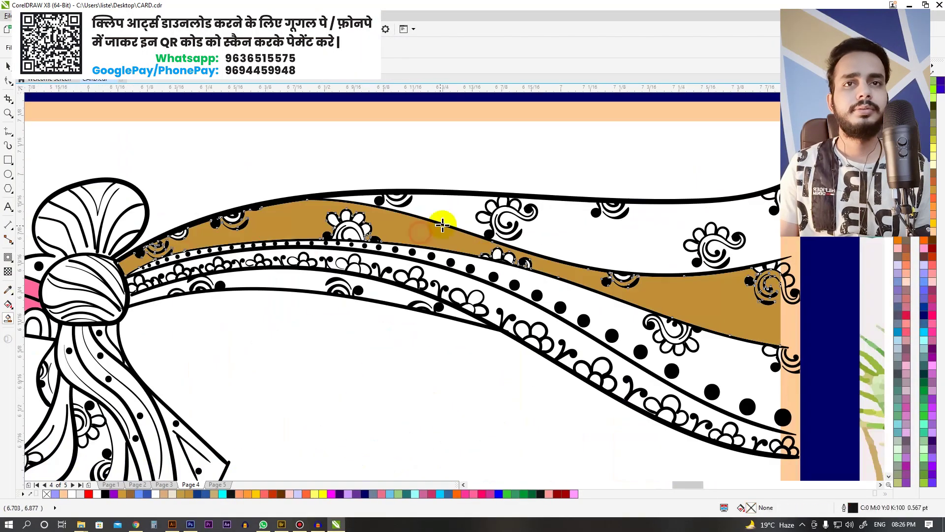
pyautogui.scroll(-2, 566, 243)
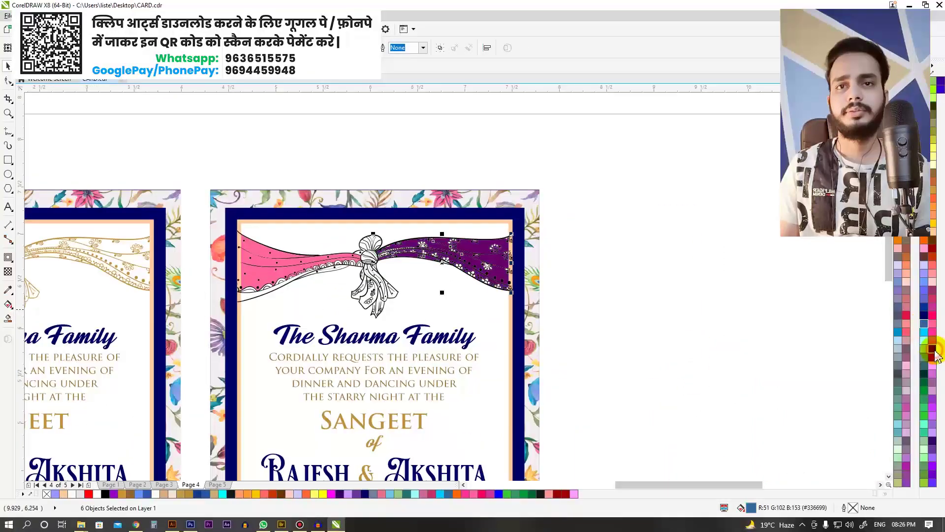
pyautogui.scroll(3, 422, 339)
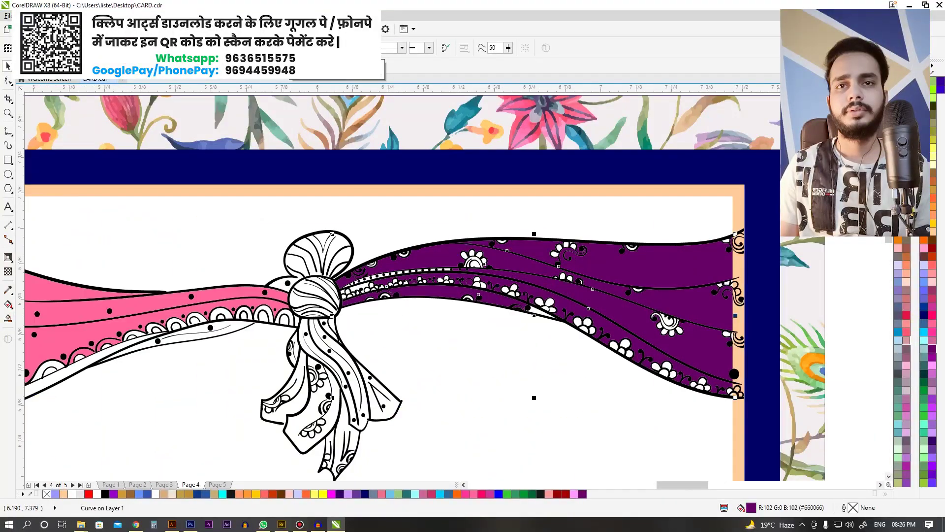
pyautogui.click(487, 259)
pyautogui.scroll(-1, 488, 260)
pyautogui.scroll(1, 374, 217)
pyautogui.click(9, 133)
pyautogui.click(42, 165)
pyautogui.scroll(1, 344, 237)
pyautogui.moveTo(365, 157); pyautogui.dragTo(487, 148)
pyautogui.moveTo(413, 201); pyautogui.dragTo(517, 209)
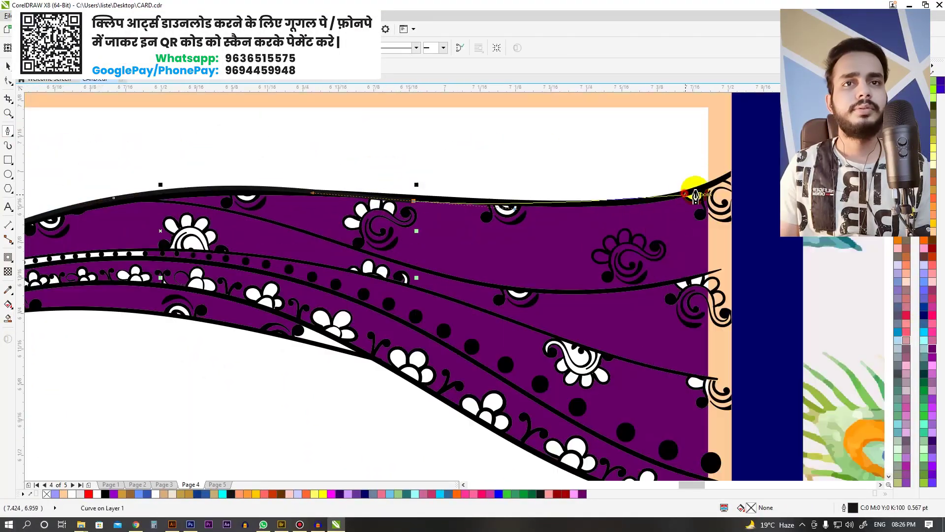
pyautogui.scroll(-2, 464, 295)
# Step: Fill the knot's top red and its round centre gold, then pink
pyautogui.scroll(3, 371, 228)
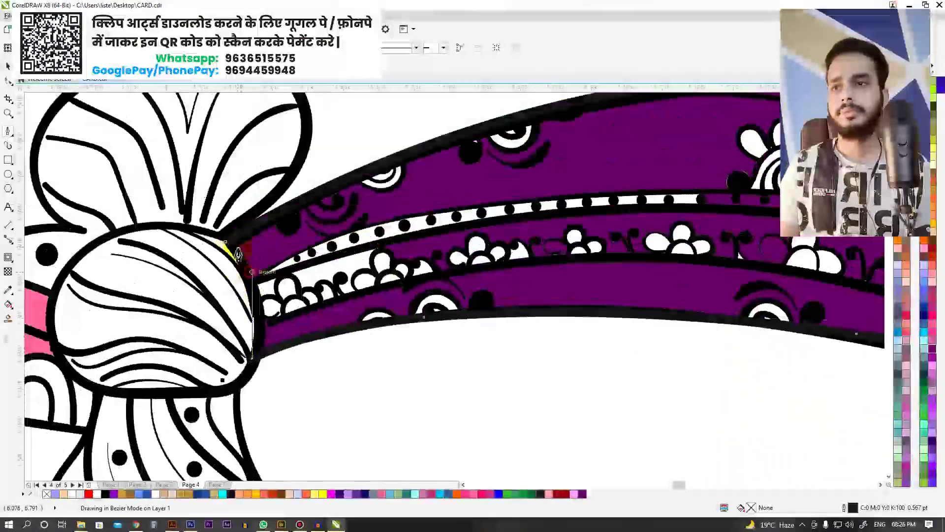
pyautogui.scroll(-3, 686, 295)
pyautogui.scroll(2, 627, 310)
pyautogui.scroll(-1, 627, 310)
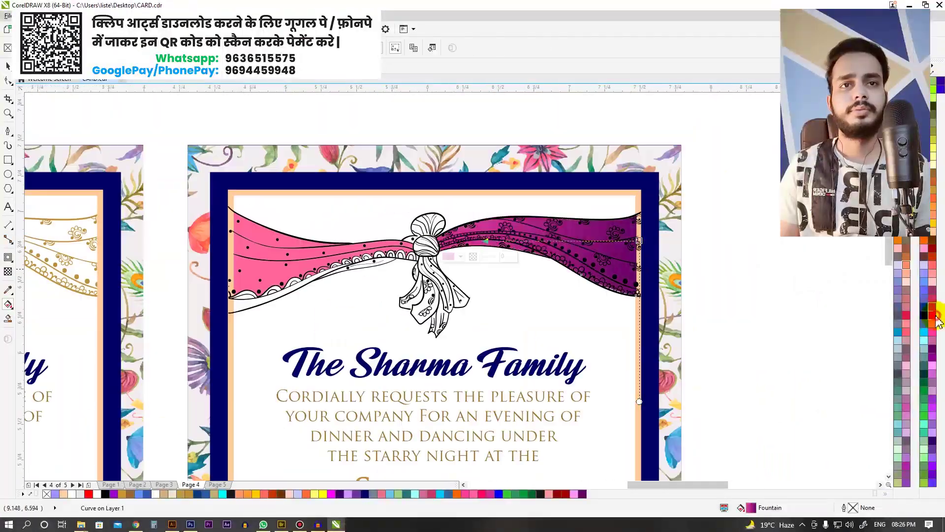
pyautogui.scroll(3, 496, 315)
pyautogui.scroll(-3, 443, 246)
pyautogui.click(411, 202)
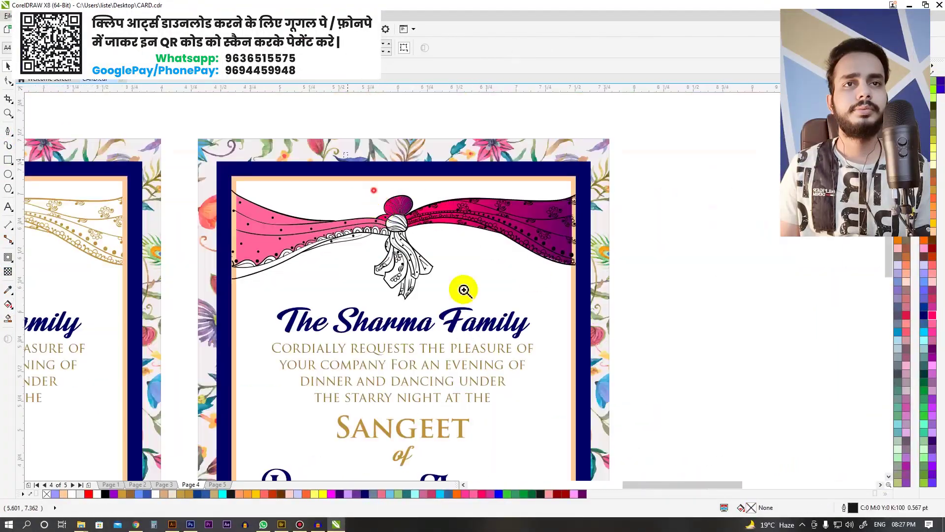
pyautogui.click(400, 223)
pyautogui.scroll(7, 419, 237)
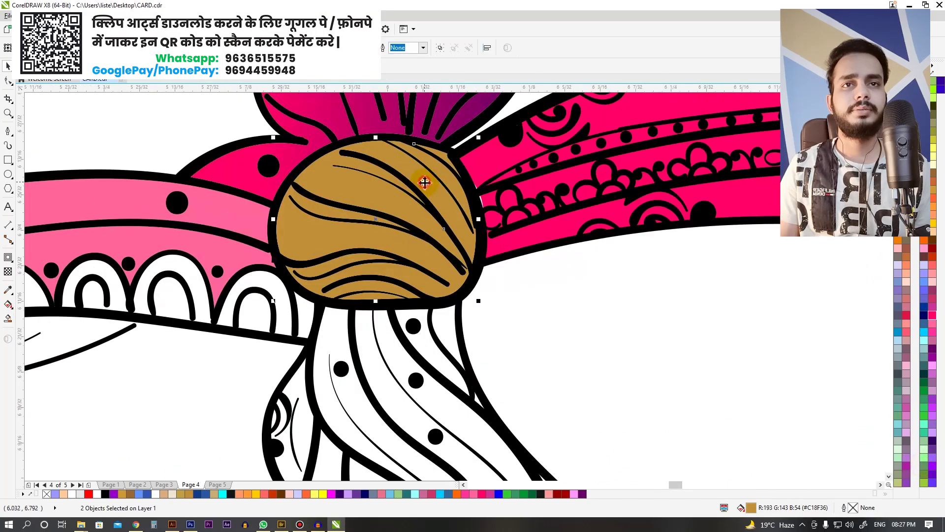
pyautogui.scroll(-4, 424, 187)
pyautogui.click(8, 318)
# Step: Fill the left drape strip, a tassel petal, the lower curl and a border scallop gold
pyautogui.click(432, 333)
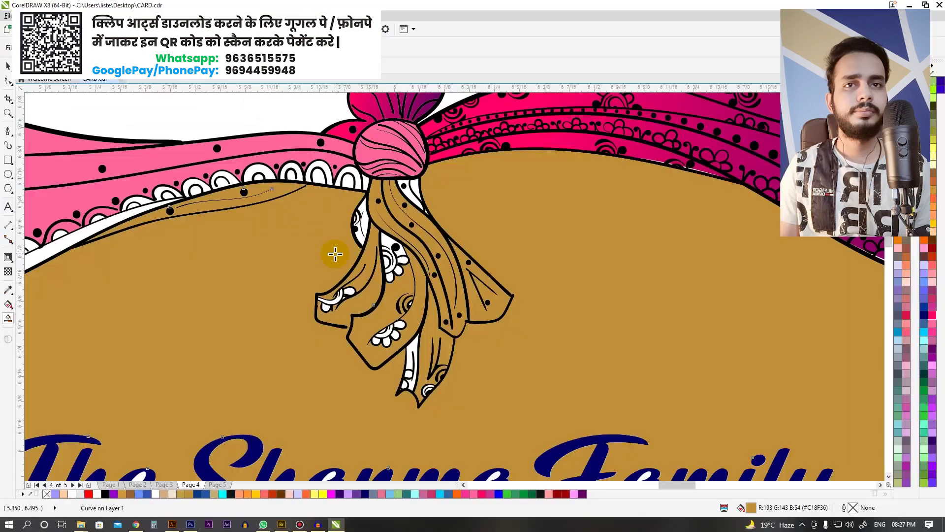
pyautogui.scroll(4, 331, 253)
pyautogui.scroll(-5, 344, 306)
pyautogui.scroll(4, 415, 283)
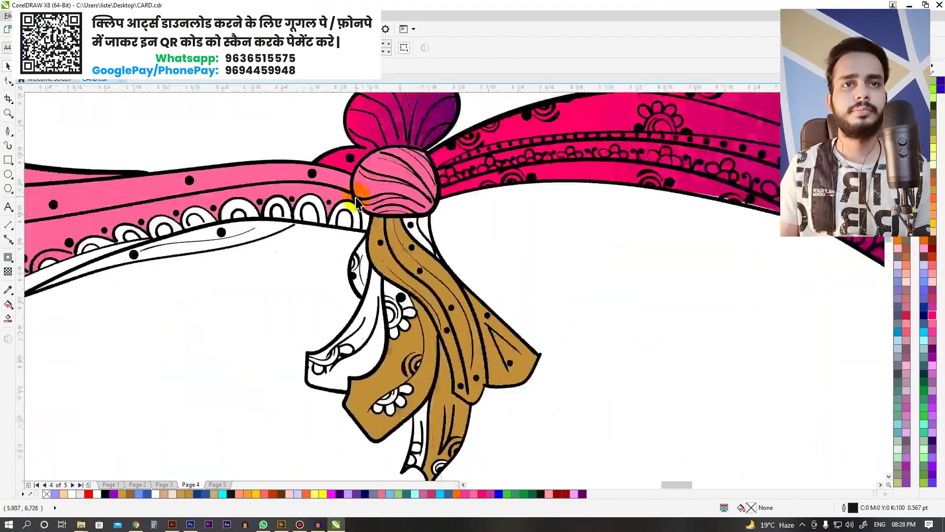
pyautogui.scroll(-4, 397, 296)
pyautogui.scroll(6, 338, 296)
pyautogui.click(419, 278)
pyautogui.scroll(-5, 419, 277)
pyautogui.scroll(5, 394, 196)
pyautogui.click(526, 342)
pyautogui.scroll(-3, 497, 325)
pyautogui.scroll(4, 274, 266)
pyautogui.click(274, 258)
# Step: Fill five more border scallops along the drape gold
pyautogui.click(419, 244)
pyautogui.click(359, 280)
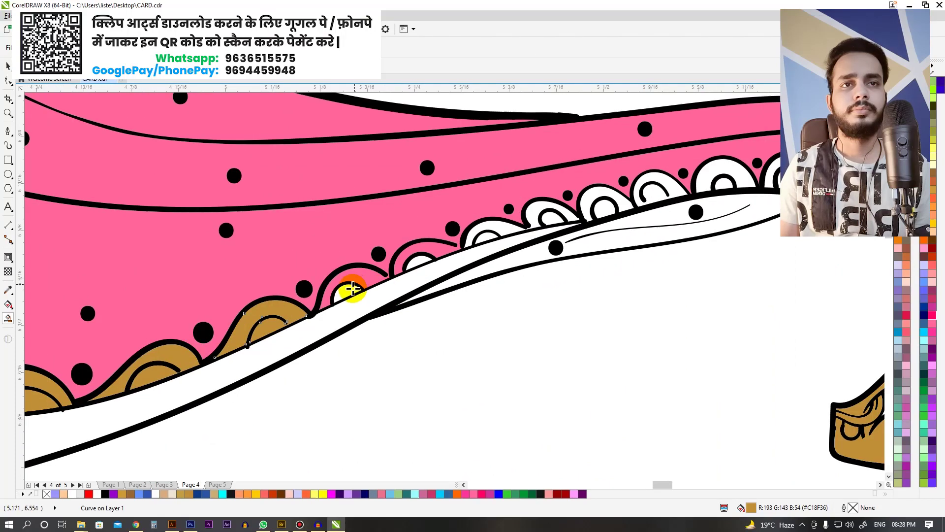
pyautogui.scroll(1, 394, 276)
pyautogui.click(456, 264)
pyautogui.click(411, 243)
pyautogui.click(496, 241)
# Step: Reshape the lower curl's end by dragging its end node with the Shape tool
pyautogui.click(449, 273)
pyautogui.scroll(-3, 501, 272)
pyautogui.scroll(3, 158, 331)
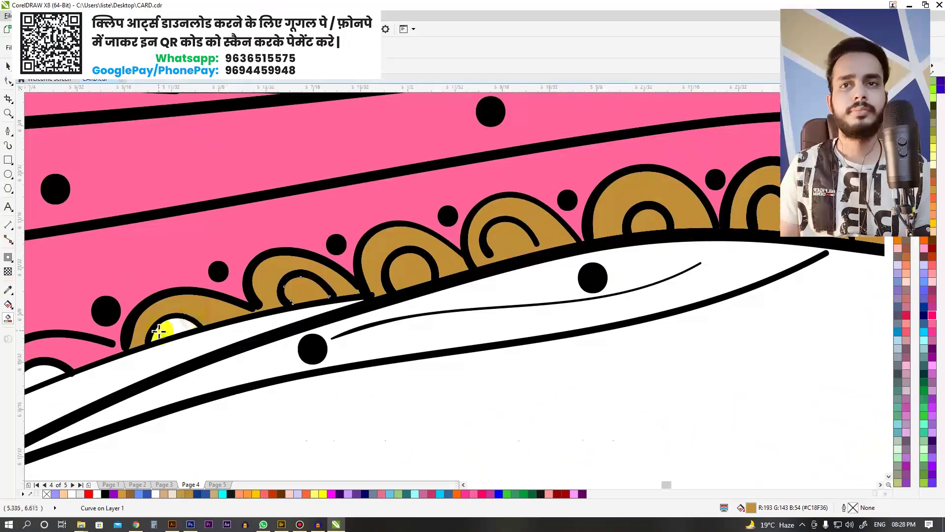
pyautogui.scroll(2, 296, 295)
pyautogui.click(572, 285)
pyautogui.press('F10')
pyautogui.moveTo(497, 281); pyautogui.dragTo(518, 292)
pyautogui.scroll(-2, 533, 279)
pyautogui.scroll(4, 408, 302)
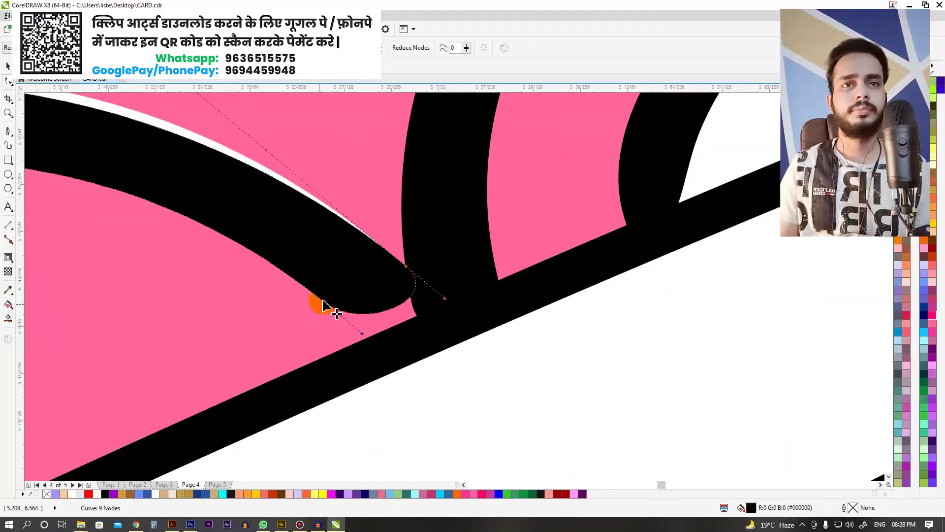
pyautogui.scroll(-4, 320, 295)
# Step: Smart Fill the leftover scallop gold and clear the selection
pyautogui.click(8, 318)
pyautogui.click(366, 253)
pyautogui.scroll(-4, 366, 253)
pyautogui.scroll(4, 559, 249)
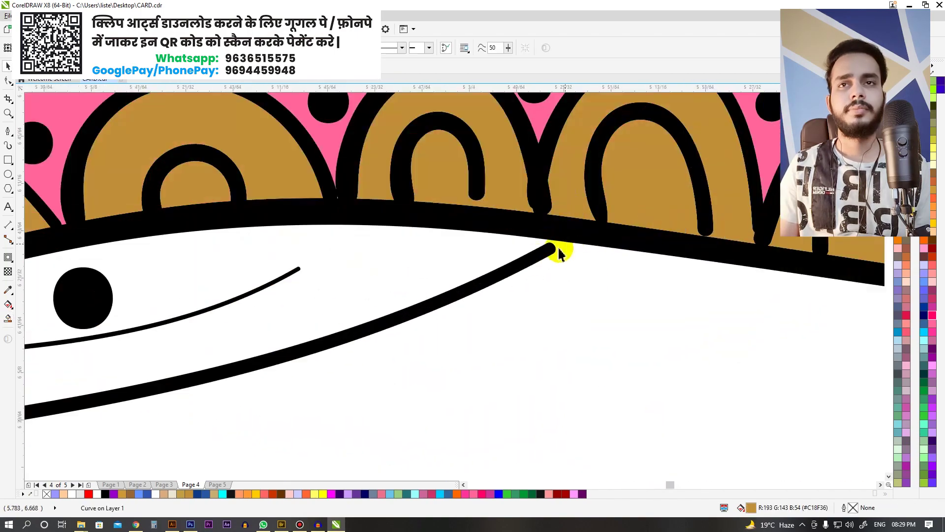
pyautogui.scroll(-2, 559, 250)
pyautogui.scroll(-3, 667, 183)
pyautogui.scroll(5, 667, 182)
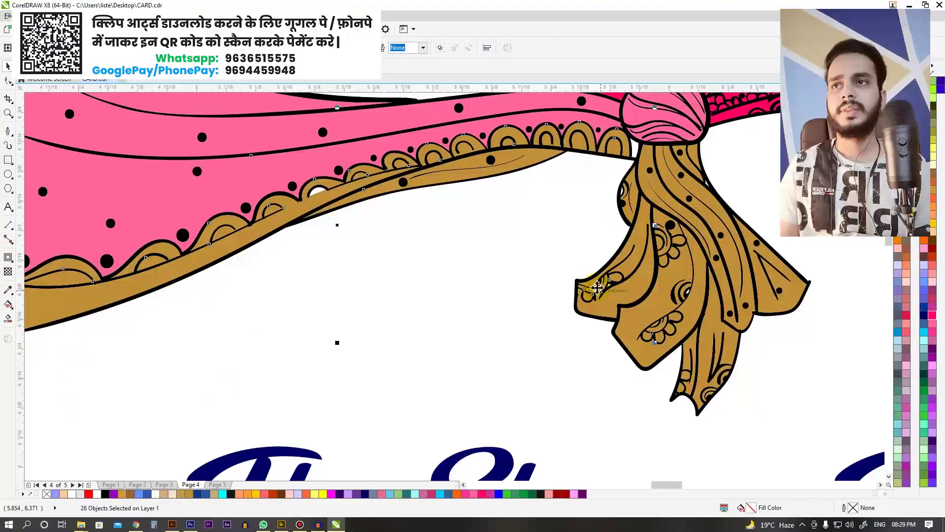
pyautogui.scroll(-2, 311, 215)
pyautogui.scroll(-3, 433, 228)
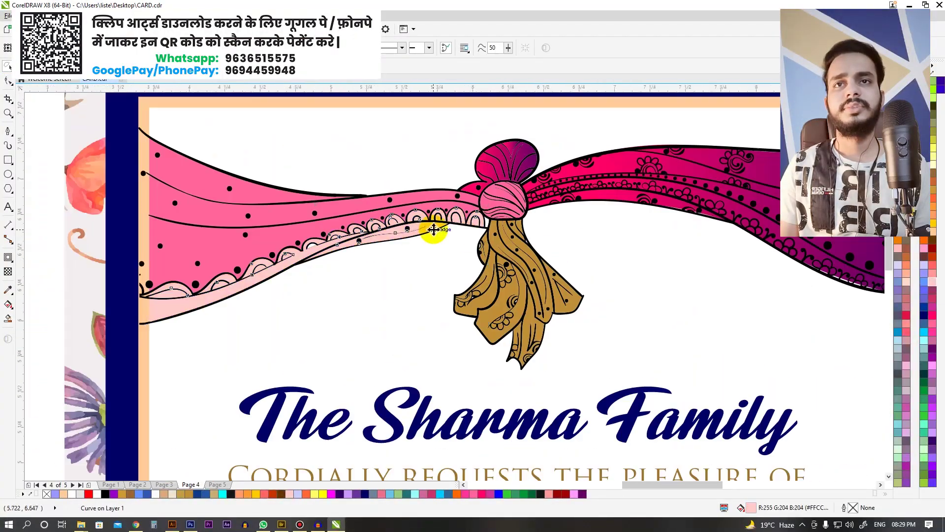
pyautogui.press('Escape')
pyautogui.scroll(-3, 463, 205)
# Step: Dismiss the too-many-objects warning raised when selecting the right card's drape
pyautogui.click(495, 162)
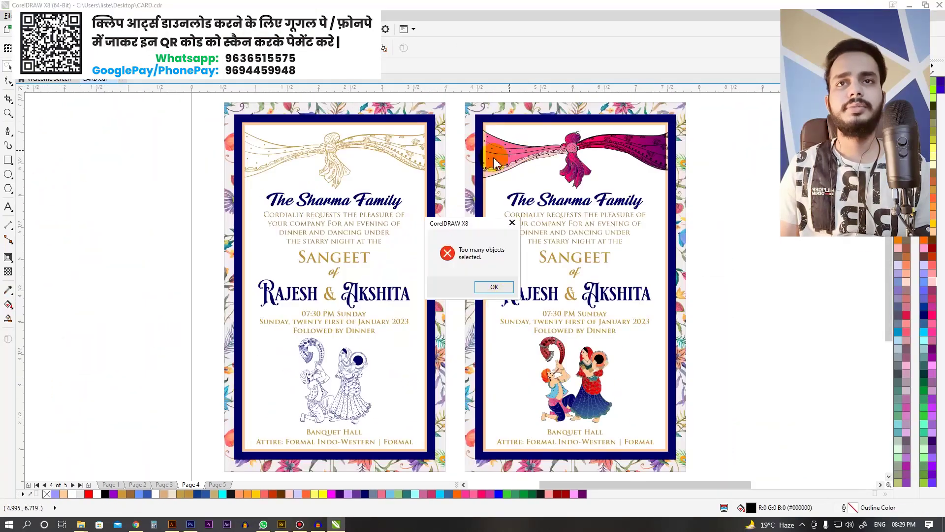
pyautogui.click(557, 390)
pyautogui.scroll(2, 497, 153)
pyautogui.press('Escape')
pyautogui.scroll(-2, 495, 283)
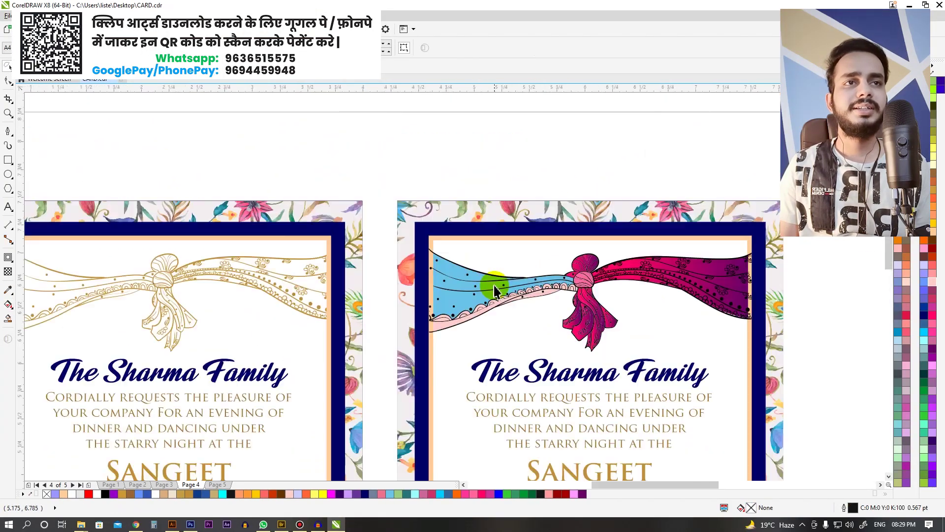
# Step: Eyedrop the blue from the dancing figures onto the drape's left half
pyautogui.click(496, 289)
pyautogui.scroll(2, 394, 264)
pyautogui.click(392, 281)
pyautogui.scroll(-3, 471, 160)
pyautogui.scroll(1, 471, 160)
pyautogui.scroll(2, 432, 161)
# Step: Select the knot and the whole drape group, then fit both cards in view
pyautogui.click(449, 210)
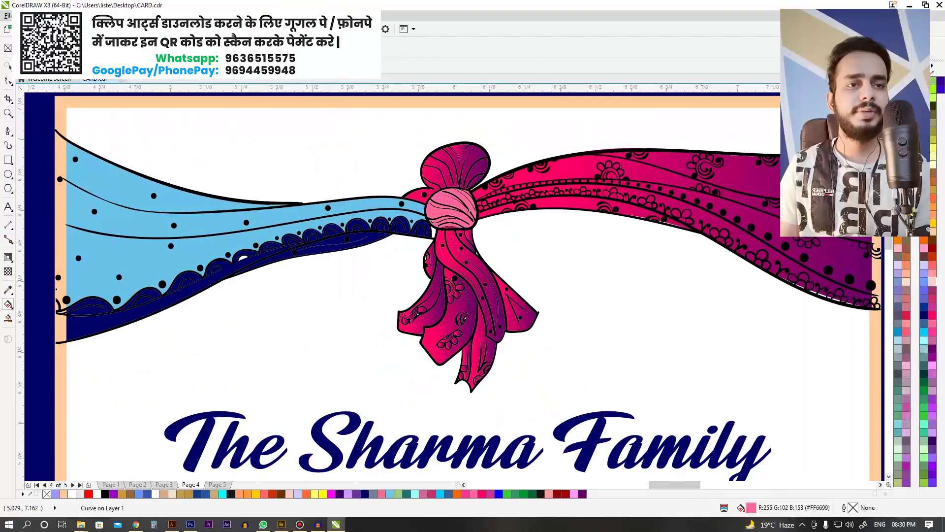
pyautogui.keyDown('shift'); pyautogui.click(452, 203); pyautogui.keyUp('shift')
pyautogui.scroll(-2, 452, 202)
pyautogui.moveTo(333, 135); pyautogui.dragTo(630, 262)
pyautogui.click(503, 238)
pyautogui.scroll(-3, 532, 195)
pyautogui.press('F4')
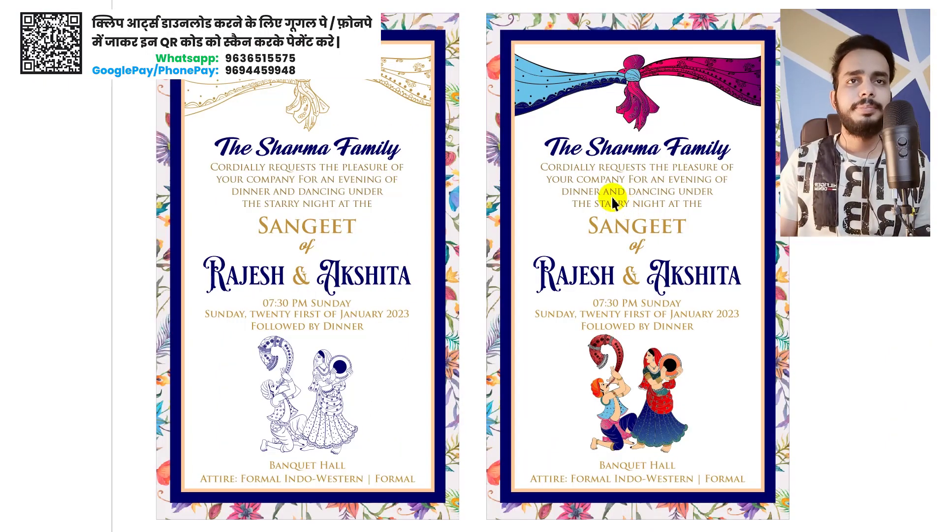
pyautogui.scroll(-5, 462, 169)
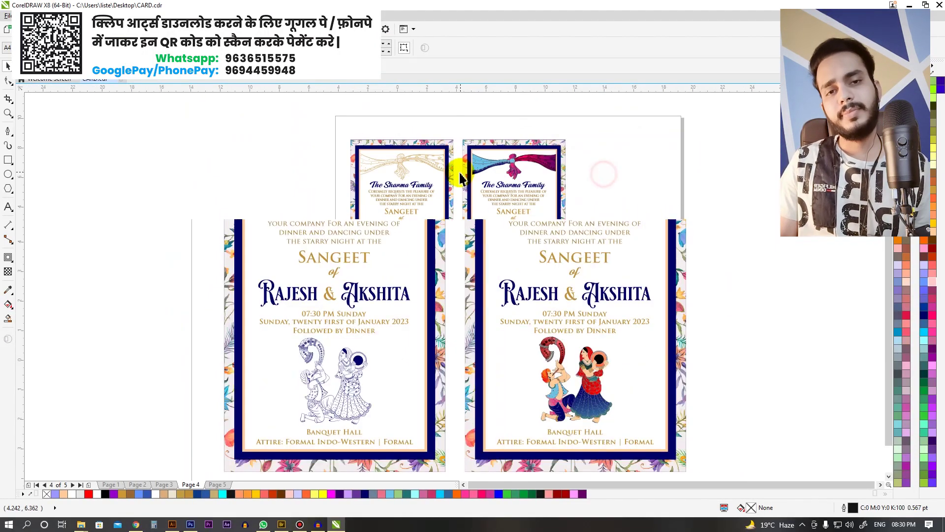
pyautogui.click(564, 245)
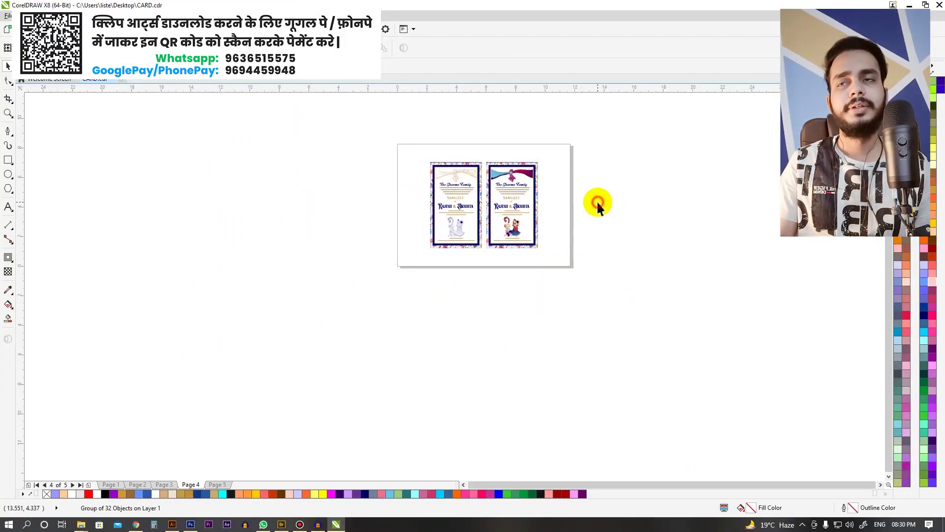
pyautogui.scroll(4, 597, 205)
# Step: Move on to the blank Page 5
pyautogui.press('pagedown')
pyautogui.scroll(-3, 437, 213)
pyautogui.click(323, 135)
pyautogui.press('F8')
# Step: Type a bold, enlarged COMPLETE BUNDLE heading on Page 5 and centre it on the page
pyautogui.click(299, 192)
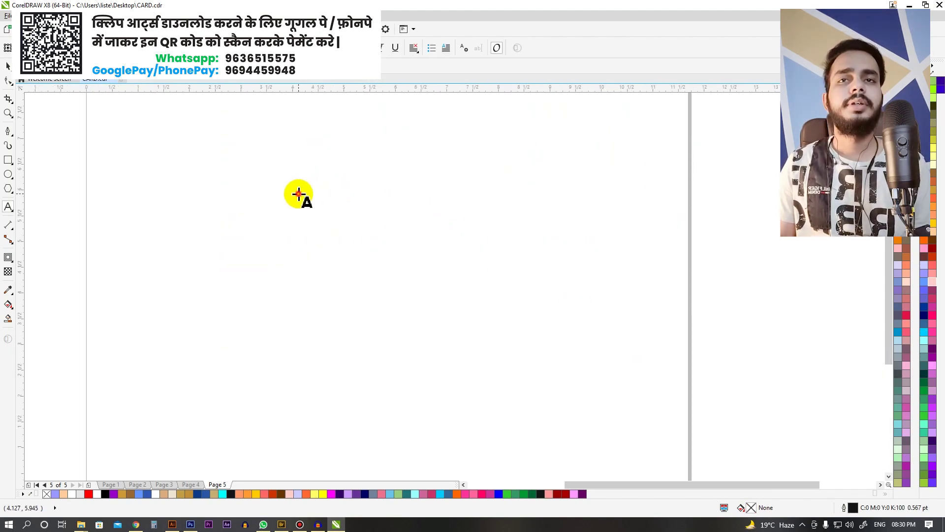
pyautogui.write('COMPLETE BUNDLE')
pyautogui.hotkey('ctrl', 'a')
pyautogui.hotkey('ctrl', 'b')
pyautogui.press('ctrl+KP_8')
pyautogui.press('ctrl+KP_8')
pyautogui.hotkey('ctrl', 'space')
pyautogui.press('p')
# Step: Move the heading up and add a copy below it that reads '530 CLIP ARTS'
pyautogui.moveTo(458, 291); pyautogui.dragTo(453, 235)
pyautogui.rightClick(454, 235)
pyautogui.doubleClick(454, 235)
pyautogui.hotkey('ctrl', 'a')
pyautogui.write('530 CLIP ARTS')
# Step: Switch to the EPS clip-art browser, then to the CDR folder window in File Explorer
pyautogui.hotkey('alt', 'Tab')
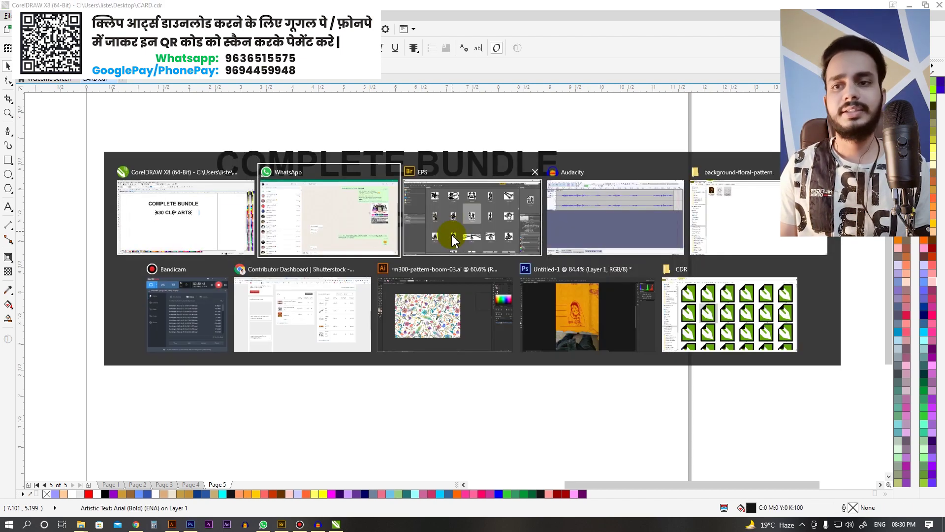
pyautogui.click(452, 240)
pyautogui.scroll(20, 196, 355)
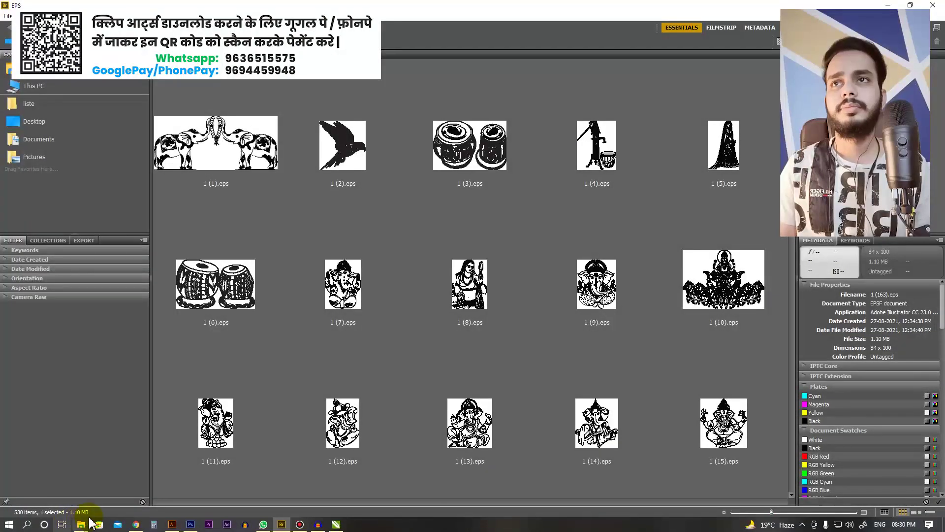
pyautogui.click(82, 527)
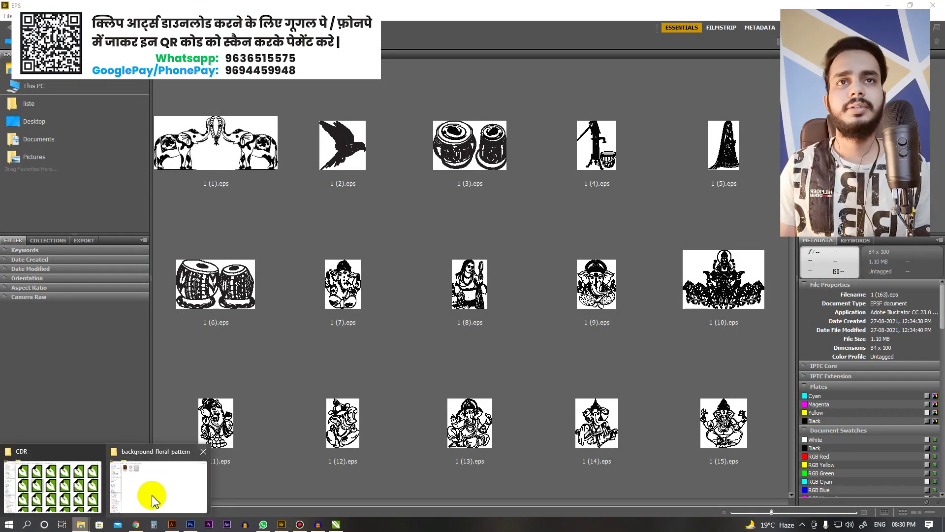
pyautogui.click(47, 483)
# Step: Open the JPG clip-art folder and scroll through its thumbnails to check how many clip arts there are
pyautogui.click(5, 40)
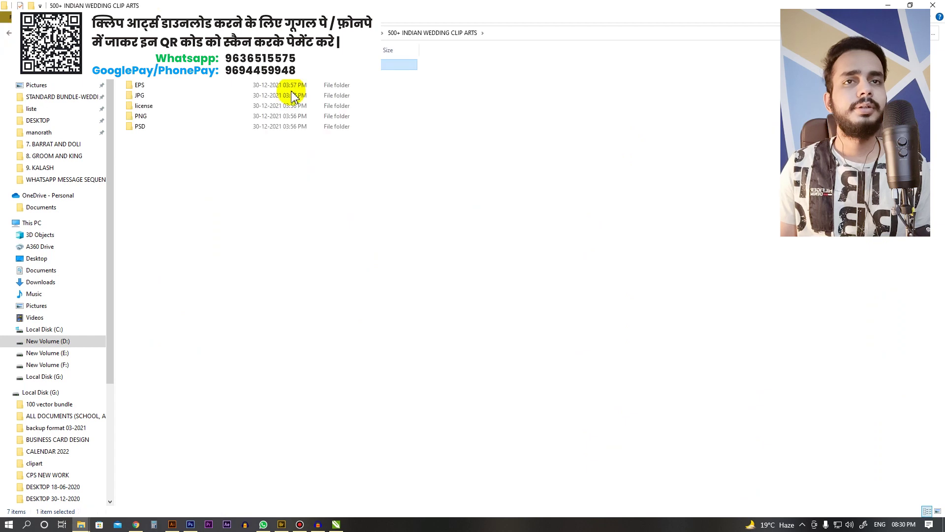
pyautogui.doubleClick(140, 96)
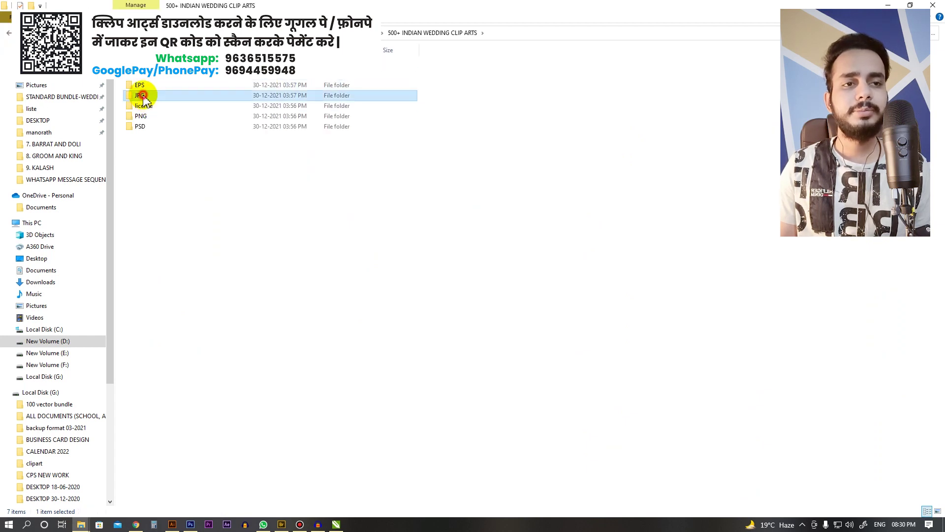
pyautogui.scroll(5, 741, 186)
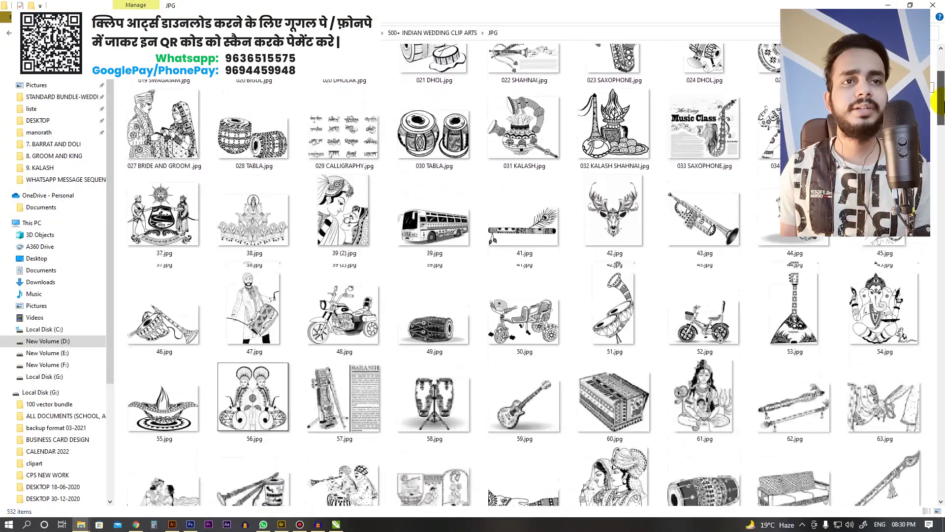
pyautogui.moveTo(939, 100); pyautogui.dragTo(941, 172)
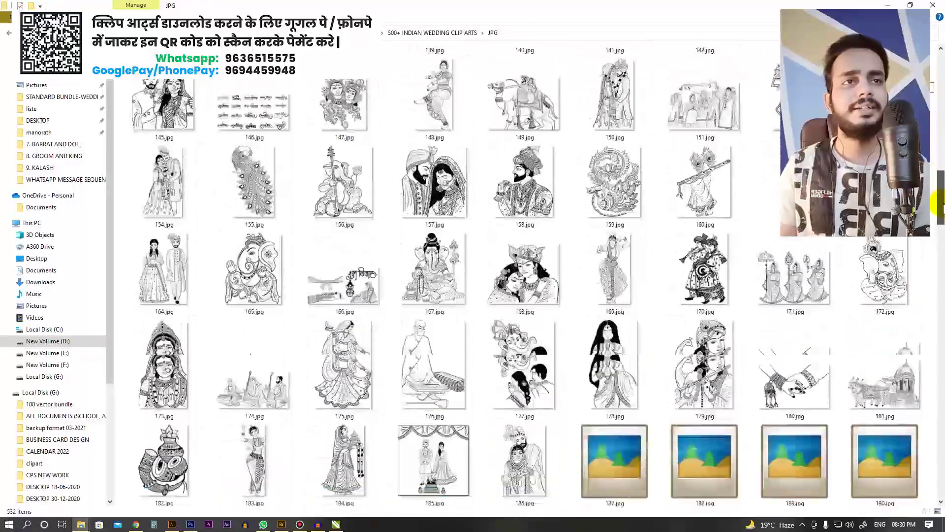
pyautogui.moveTo(941, 209); pyautogui.dragTo(941, 242)
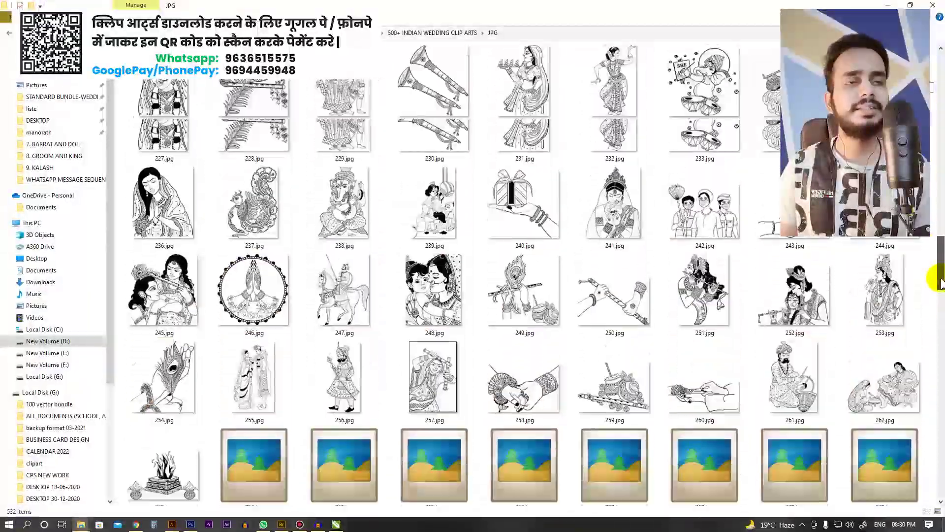
pyautogui.moveTo(941, 281); pyautogui.dragTo(941, 313)
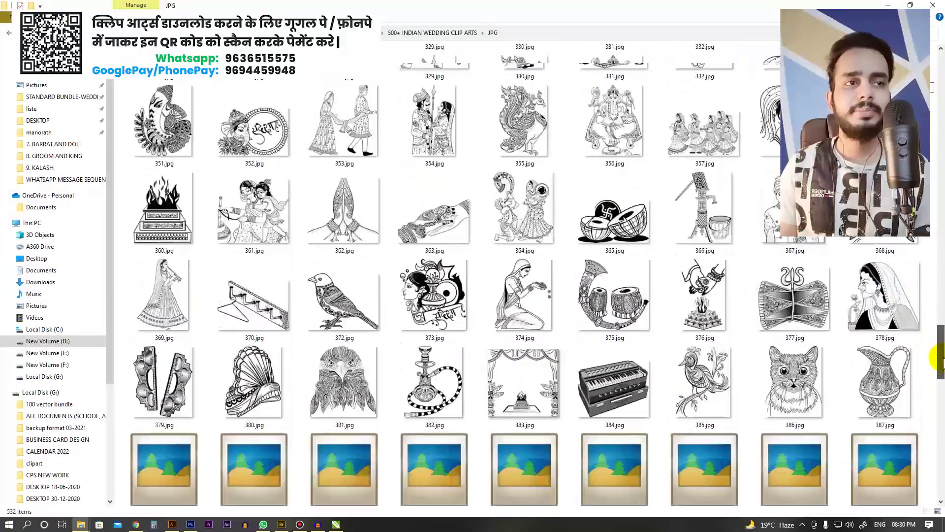
pyautogui.moveTo(941, 363); pyautogui.dragTo(940, 405)
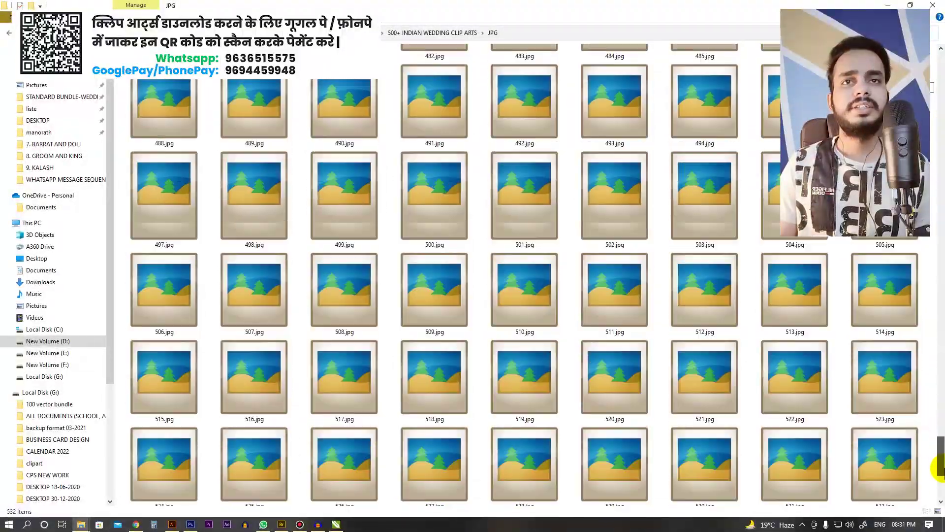
pyautogui.moveTo(938, 467); pyautogui.dragTo(938, 327)
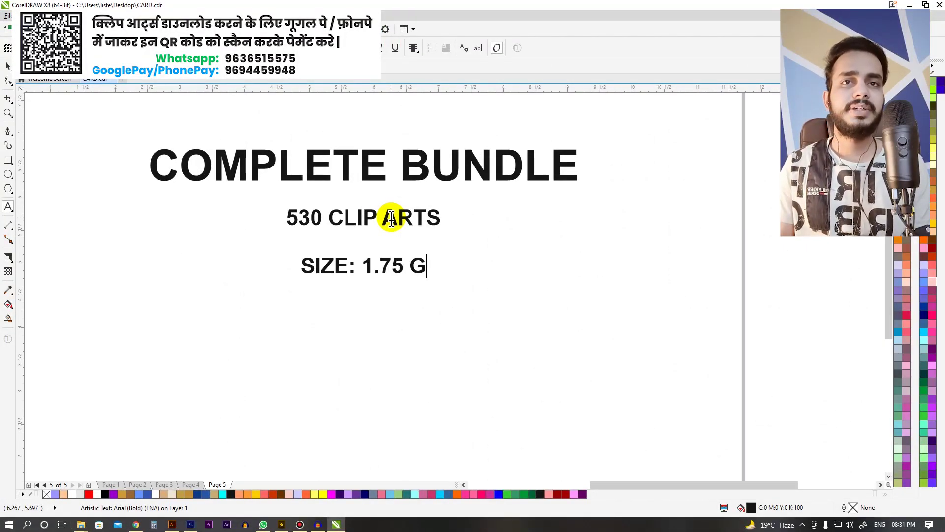
# Step: Add the lines 'FOLDER) EXTRACT (3 GB)', 'ART : 5 FORMATS' and 'COREL DRAW 11), EPS, PSD, JPEG & PNG'
pyautogui.write('FOLDER) EXTRACT (3 ')
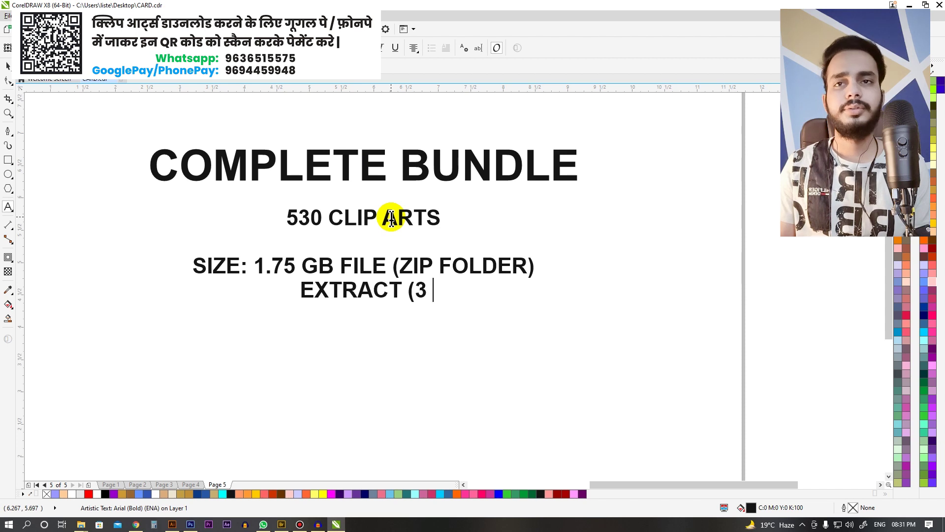
pyautogui.write('GB)')
pyautogui.press('Escape')
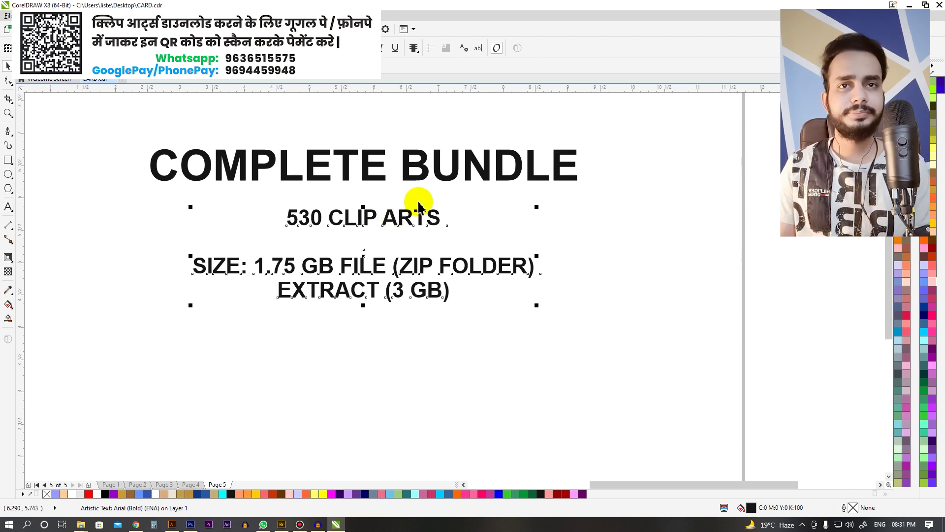
pyautogui.scroll(-2, 449, 171)
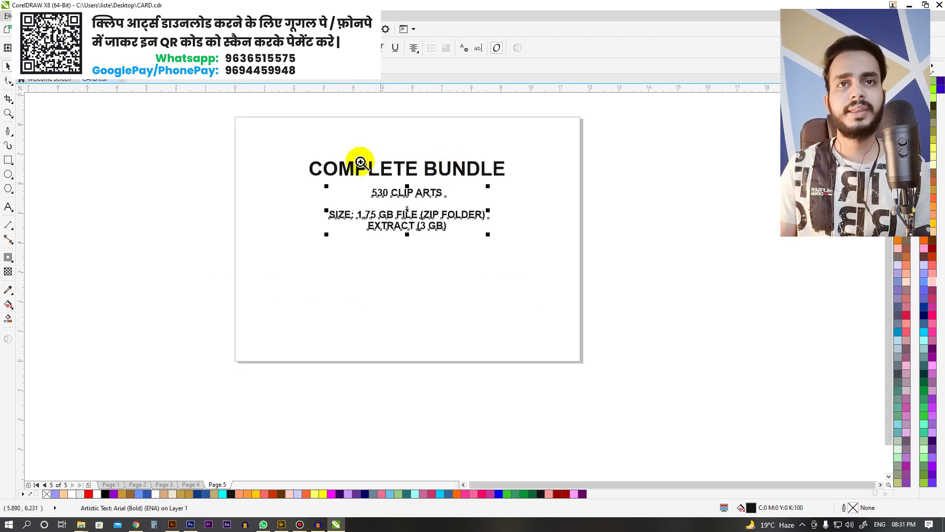
pyautogui.scroll(2, 361, 162)
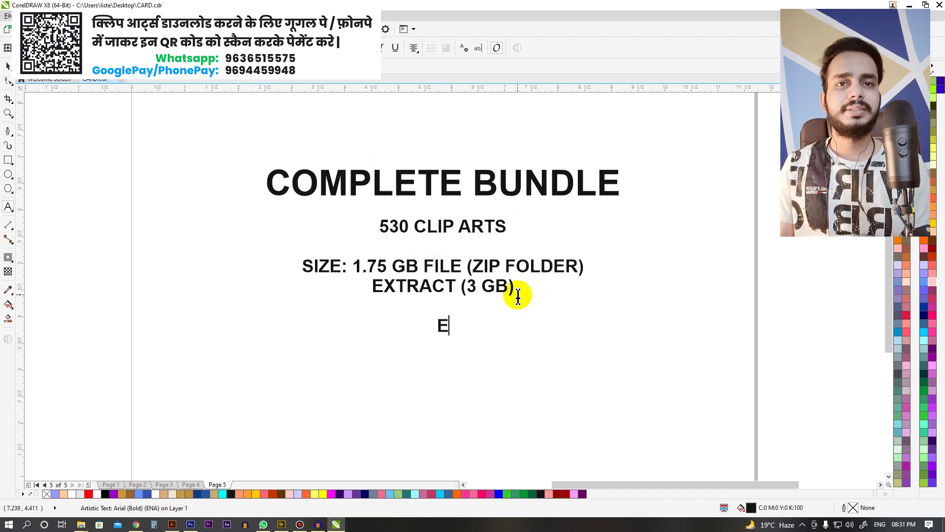
pyautogui.write('ART : ')
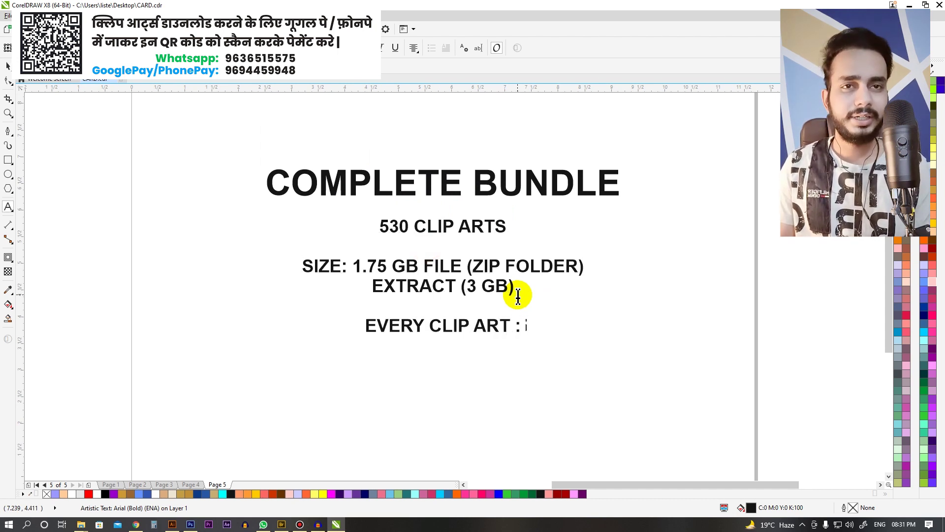
pyautogui.write('5 FORMATS')
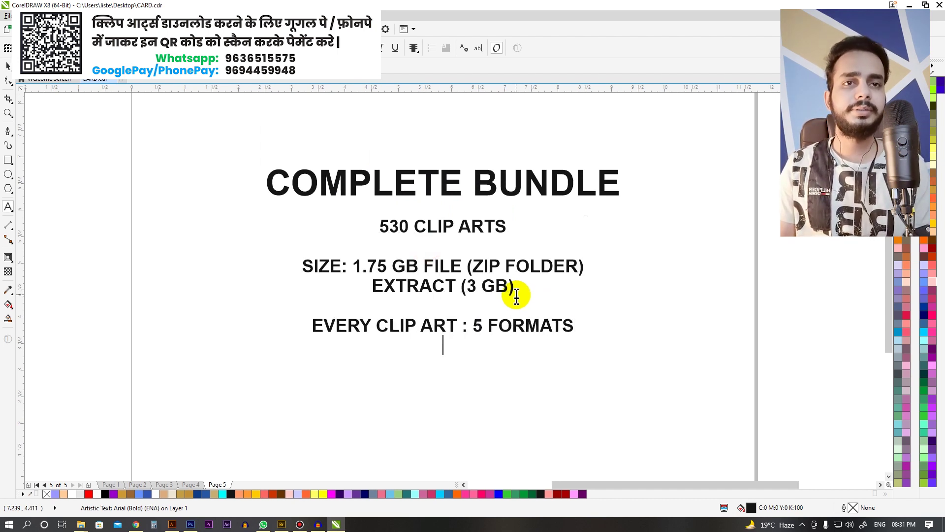
pyautogui.scroll(-2, 508, 239)
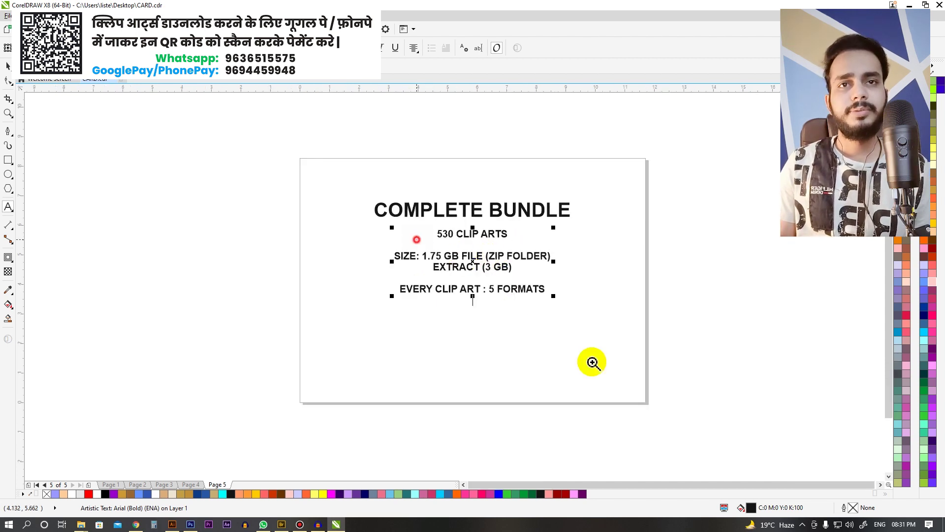
pyautogui.scroll(2, 601, 381)
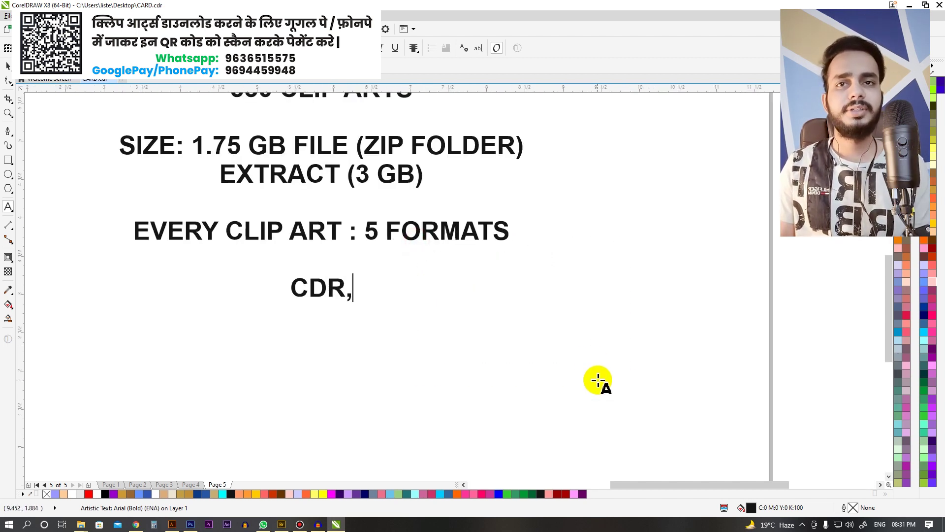
pyautogui.write('COREL DRAW 11)')
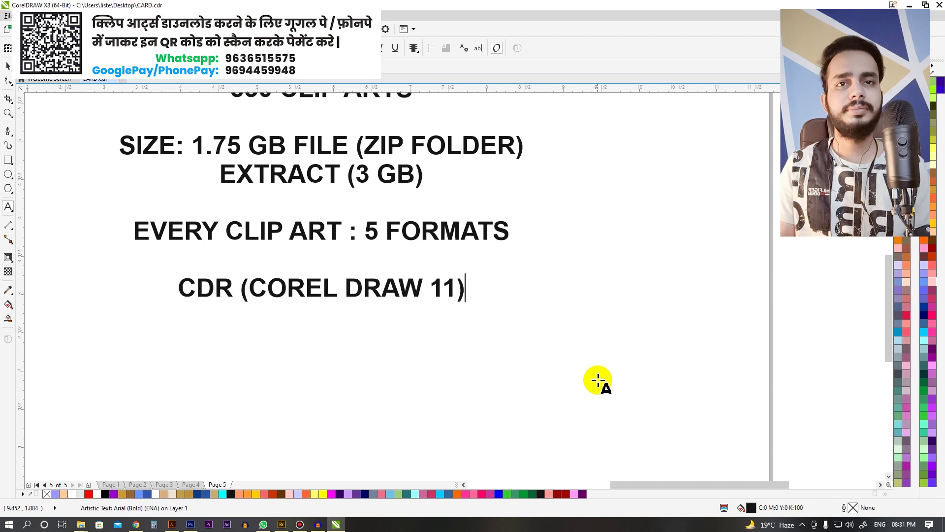
pyautogui.write(', EPS, PSD, JPEG')
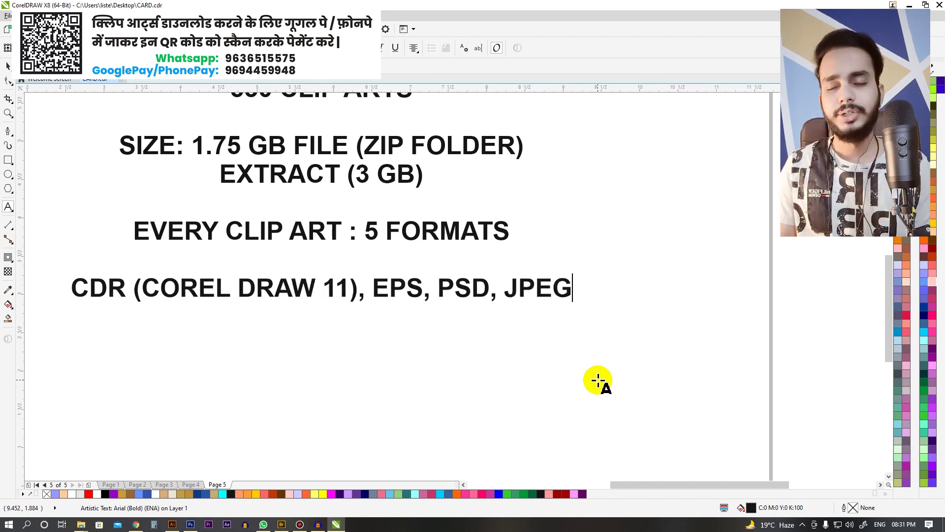
pyautogui.write(' & PNG')
pyautogui.hotkey('ctrl', 'space')
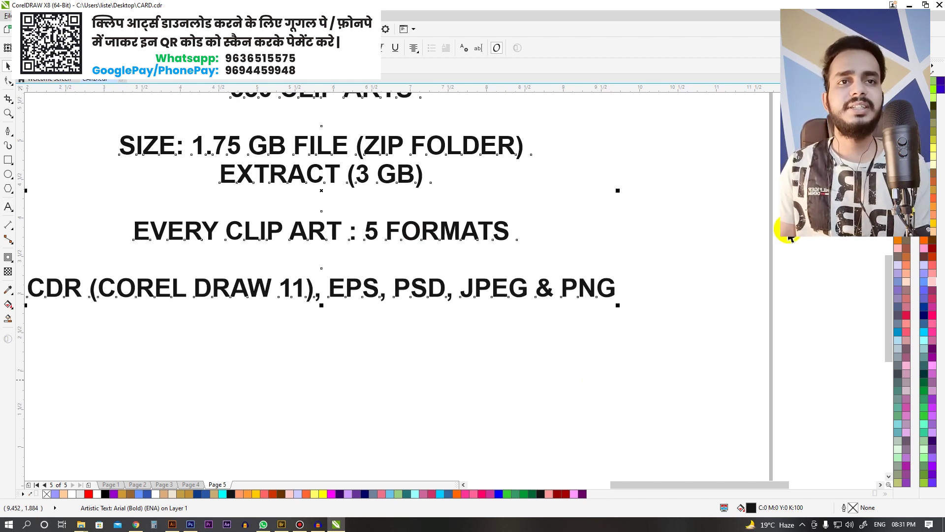
pyautogui.press('F4')
# Step: Colour the CDR (COREL DRAW 11) part of the formats line green
pyautogui.click(764, 159)
pyautogui.scroll(-1, 421, 217)
pyautogui.press('F2')
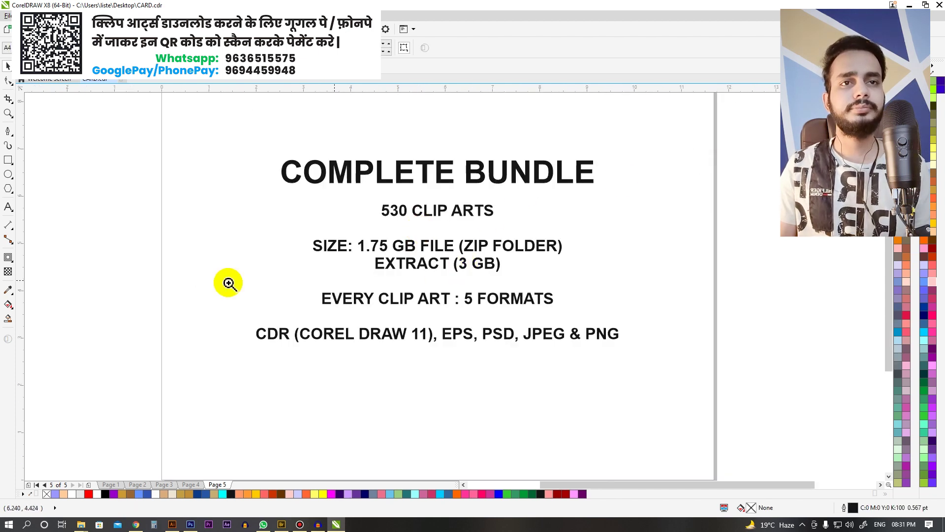
pyautogui.click(228, 283)
pyautogui.doubleClick(554, 232)
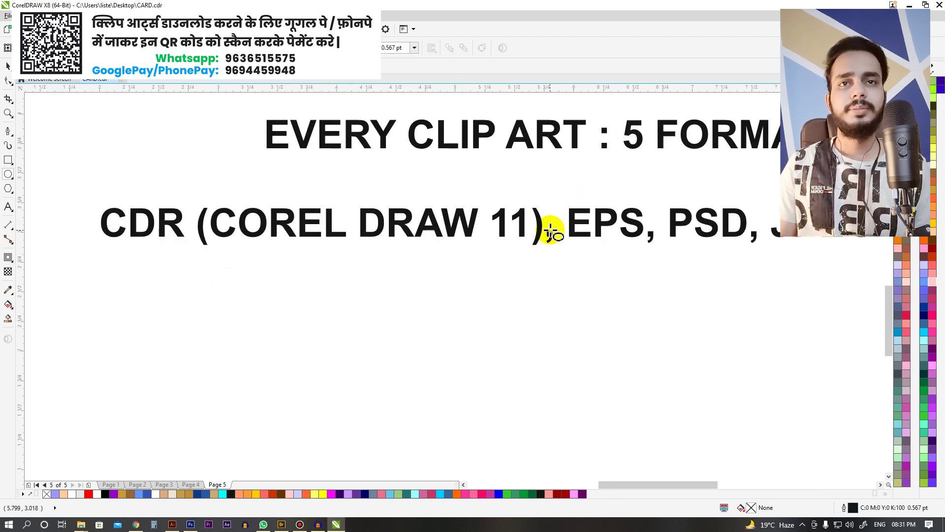
pyautogui.keyDown('shift'); pyautogui.click(114, 252); pyautogui.keyUp('shift')
pyautogui.click(925, 203)
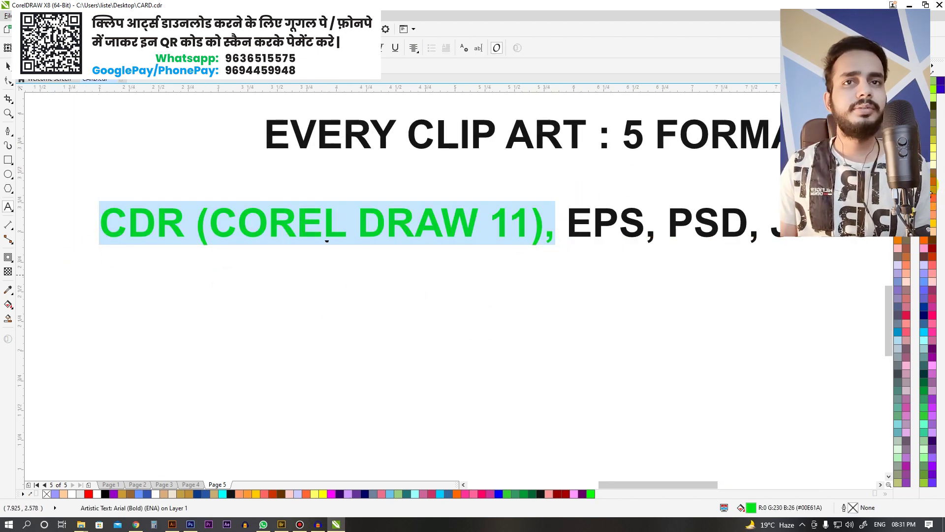
pyautogui.hotkey('ctrl', 'space')
# Step: Colour the word EPS in the formats line dark red
pyautogui.scroll(-1, 326, 227)
pyautogui.click(342, 145)
pyautogui.press('F2')
pyautogui.click(455, 217)
pyautogui.doubleClick(312, 291)
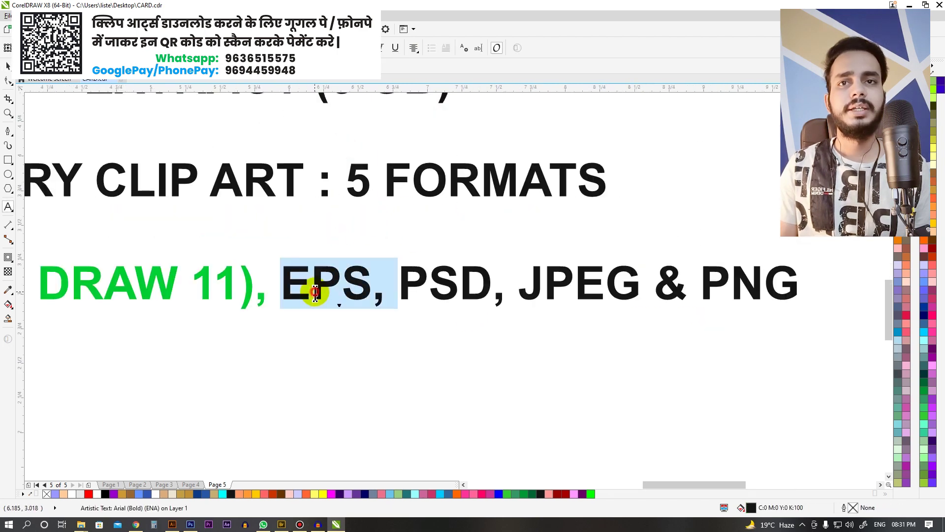
pyautogui.click(933, 251)
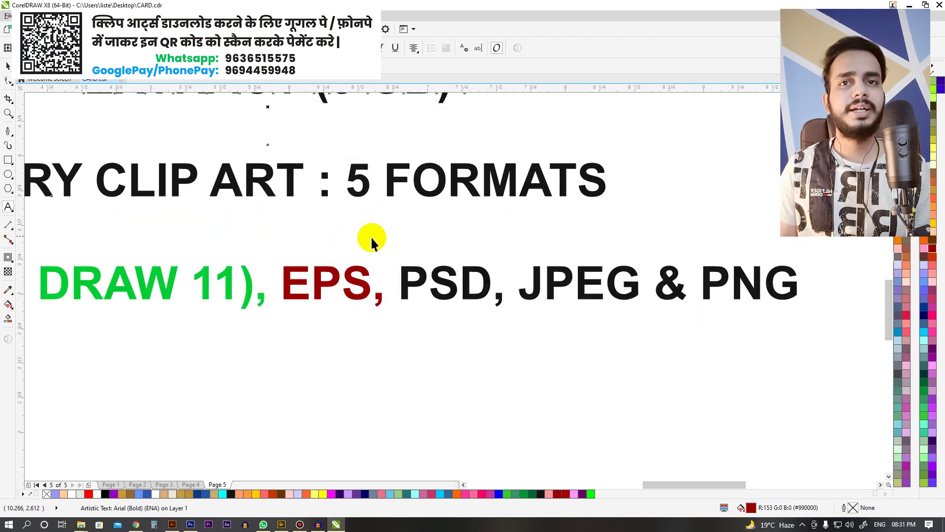
pyautogui.scroll(-1, 338, 200)
pyautogui.scroll(1, 321, 245)
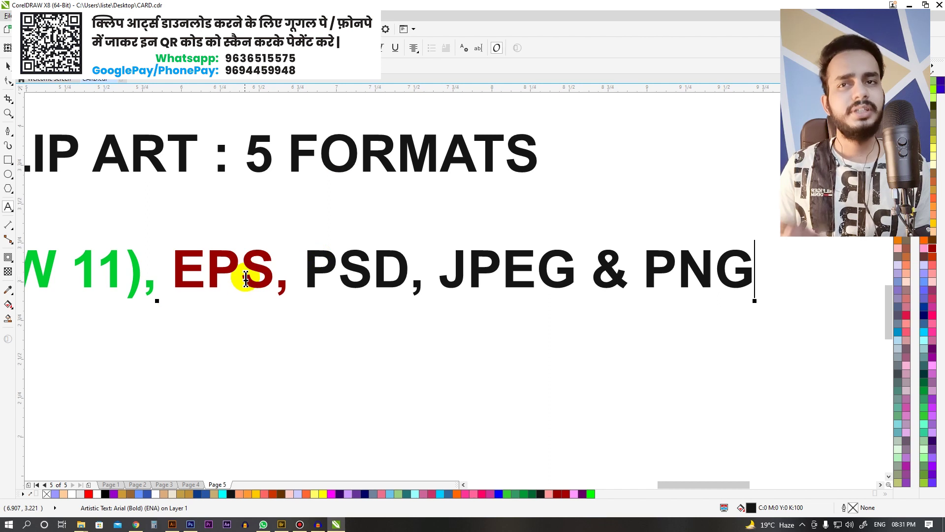
# Step: Colour the word PSD in the formats line blue
pyautogui.doubleClick(359, 260)
pyautogui.scroll(-1, 333, 186)
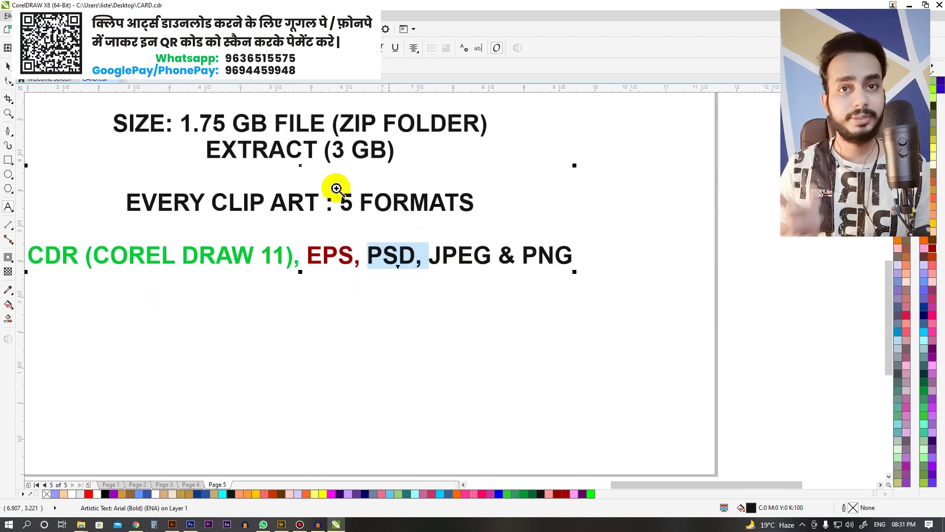
pyautogui.scroll(1, 336, 189)
pyautogui.click(932, 197)
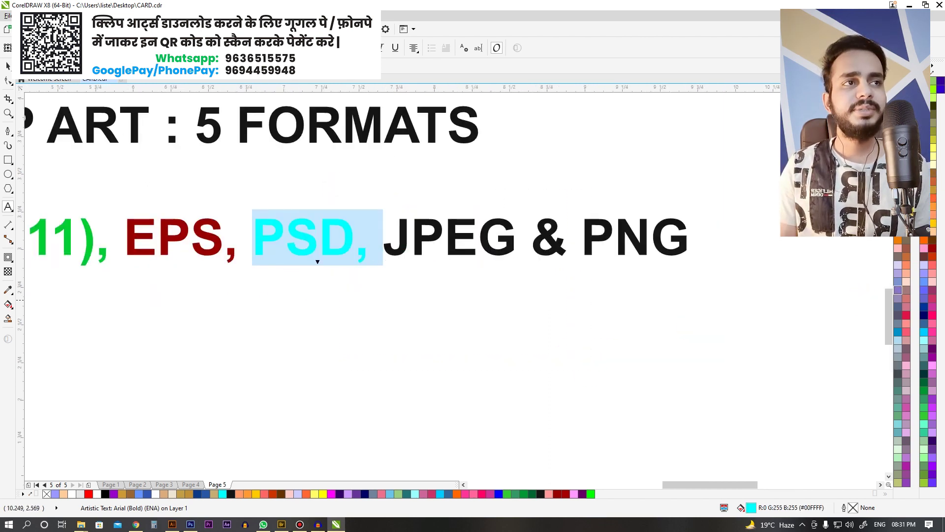
pyautogui.click(932, 192)
pyautogui.click(397, 196)
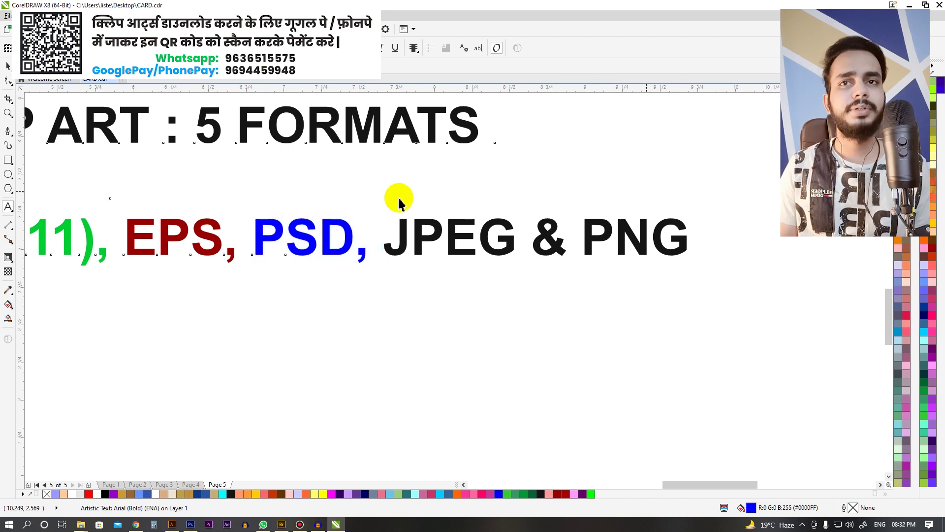
pyautogui.scroll(-1, 416, 220)
pyautogui.scroll(1, 412, 202)
# Step: Colour JPEG grey and PNG orange in the formats line
pyautogui.doubleClick(411, 202)
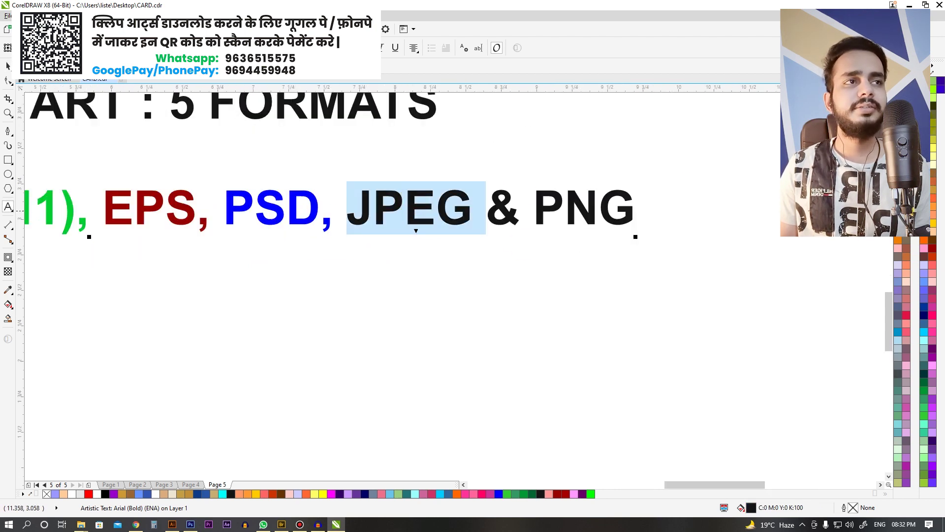
pyautogui.click(933, 148)
pyautogui.scroll(-1, 481, 202)
pyautogui.scroll(1, 627, 205)
pyautogui.moveTo(627, 205); pyautogui.dragTo(511, 201)
pyautogui.click(933, 203)
pyautogui.scroll(-1, 542, 195)
pyautogui.click(530, 237)
# Step: Add a PAGEMAKER label below the formats, plus a copy of it retyped as ILLUSTRATOR
pyautogui.hotkey('ctrl', 'v')
pyautogui.hotkey('ctrl', 'space')
pyautogui.scroll(1, 566, 241)
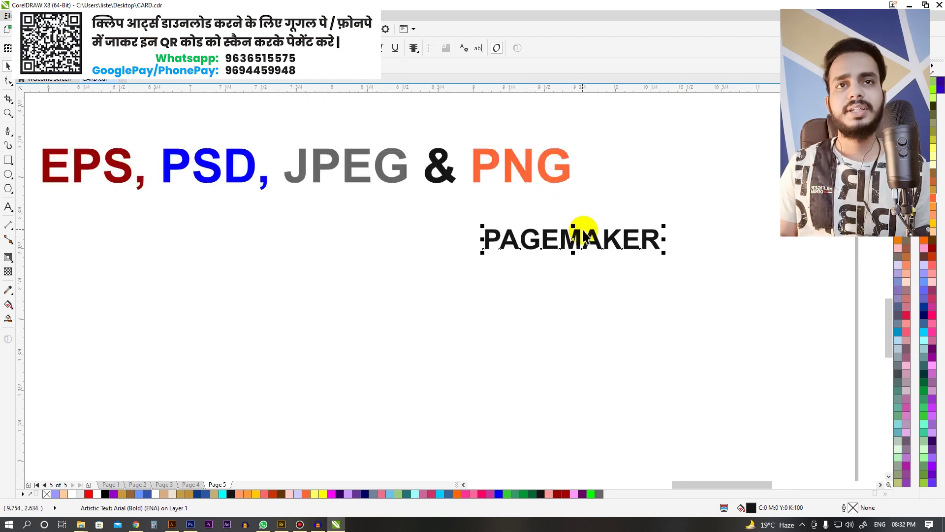
pyautogui.moveTo(567, 228); pyautogui.dragTo(402, 229)
pyautogui.scroll(-1, 551, 209)
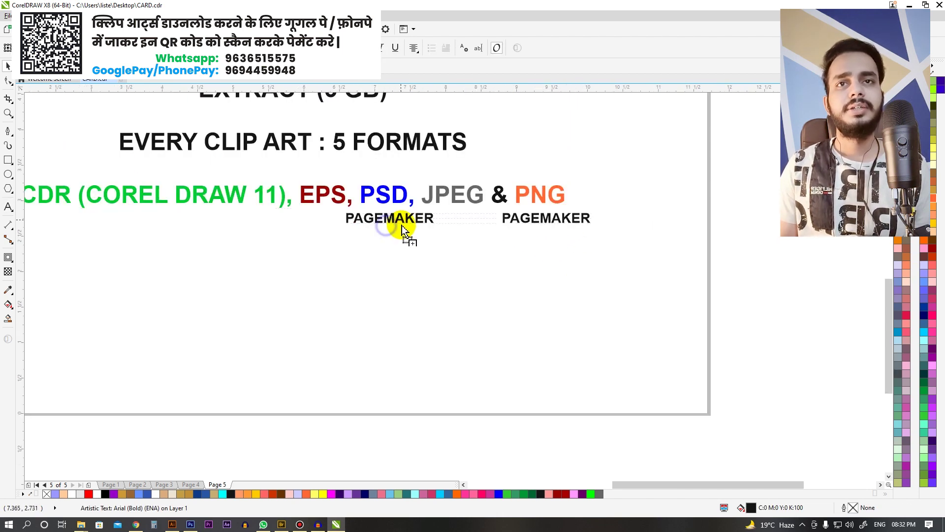
pyautogui.press('F8')
pyautogui.hotkey('ctrl', 'a')
pyautogui.write('ILLUSTRATOR')
pyautogui.hotkey('ctrl', 'space')
# Step: Move all the Page 5 text higher and start a new text line below the formats
pyautogui.scroll(2, 571, 251)
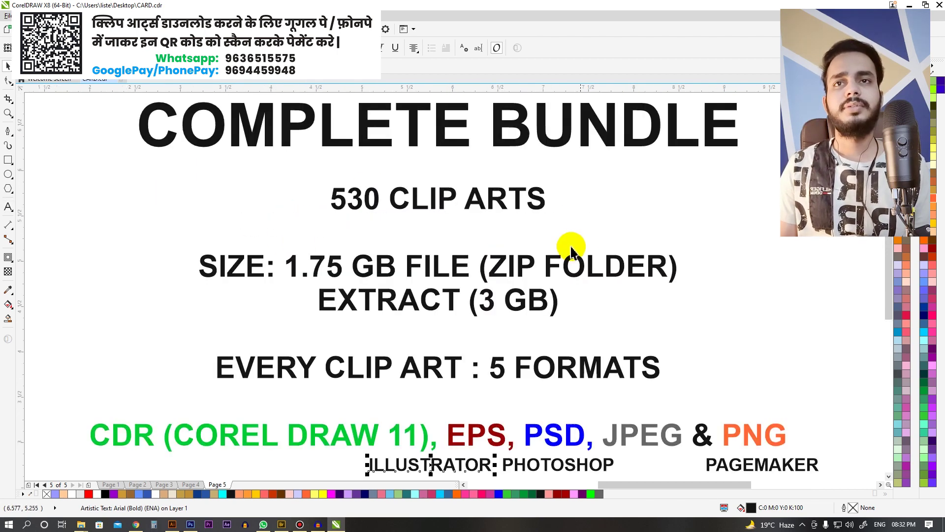
pyautogui.scroll(-3, 508, 211)
pyautogui.scroll(-1, 739, 449)
pyautogui.hotkey('ctrl', 'a')
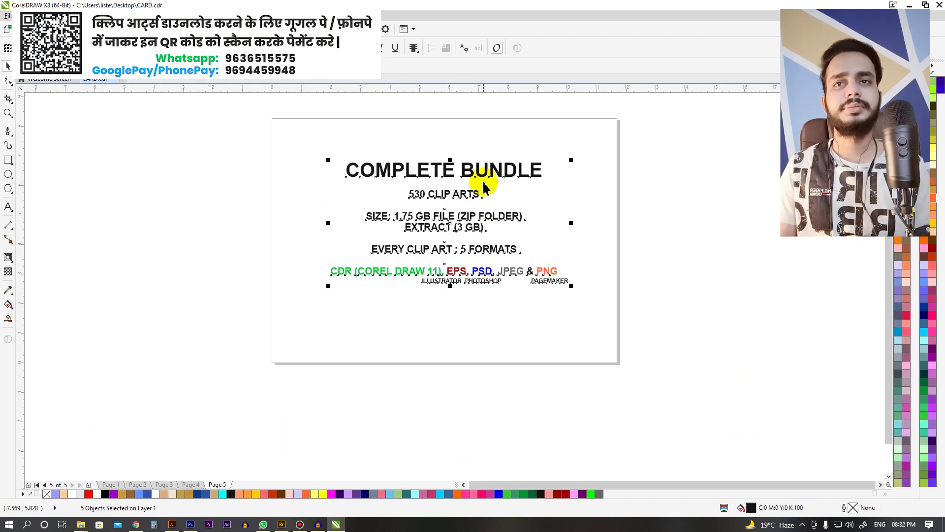
pyautogui.moveTo(485, 187); pyautogui.dragTo(485, 160)
pyautogui.click(293, 216)
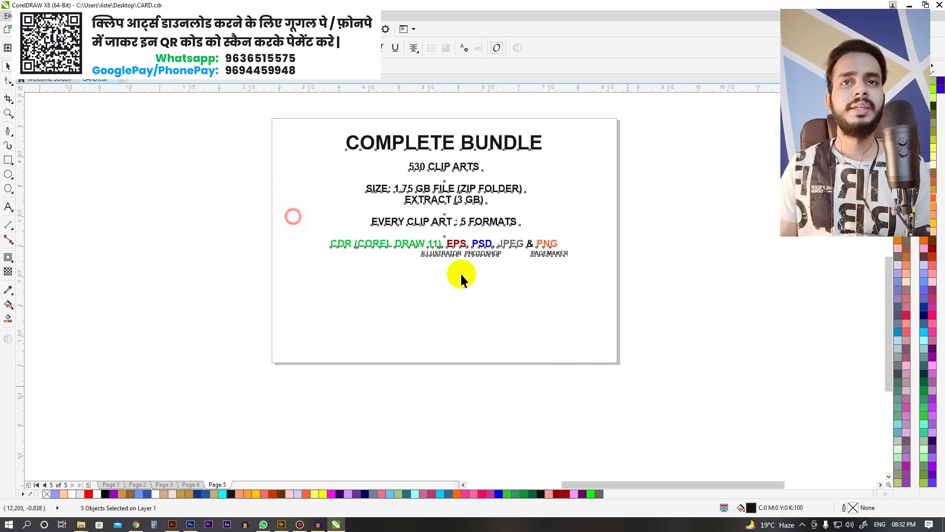
pyautogui.press('F8')
pyautogui.scroll(2, 462, 278)
pyautogui.click(281, 279)
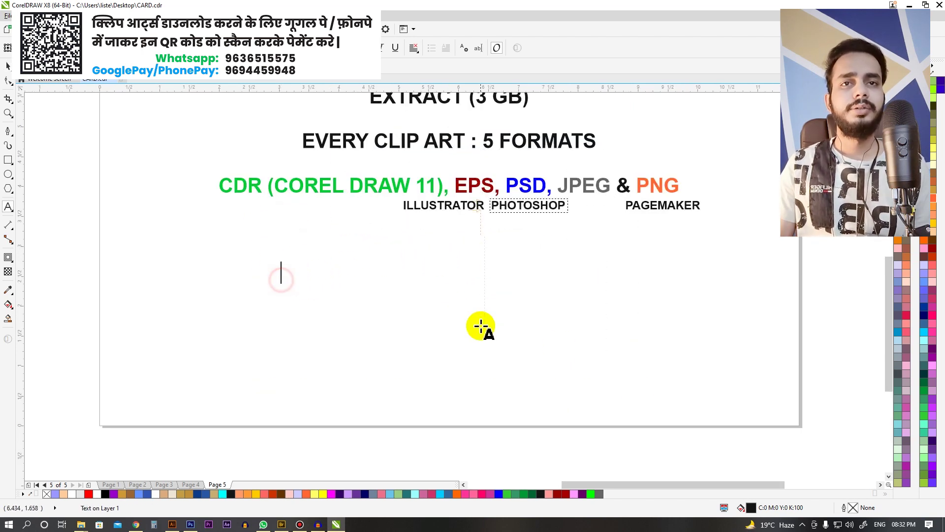
# Step: Type the price 'Rs. 2499/-', make it larger and bold, and centre it
pyautogui.write('Rs. 2499/-')
pyautogui.hotkey('ctrl', 'a')
pyautogui.press('ctrl+KP_8')
pyautogui.hotkey('ctrl', 'b')
pyautogui.hotkey('ctrl', 'space')
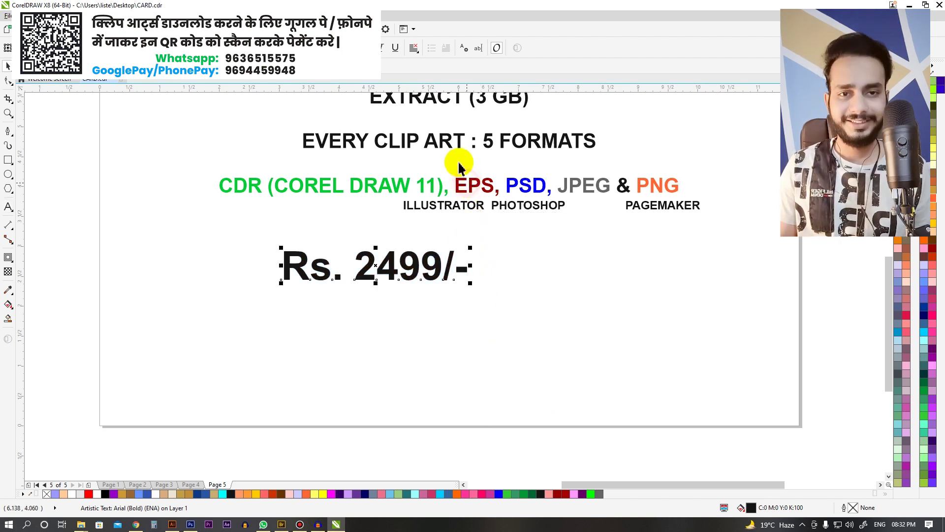
pyautogui.press('c')
# Step: Reposition the price text below the format labels
pyautogui.click(622, 309)
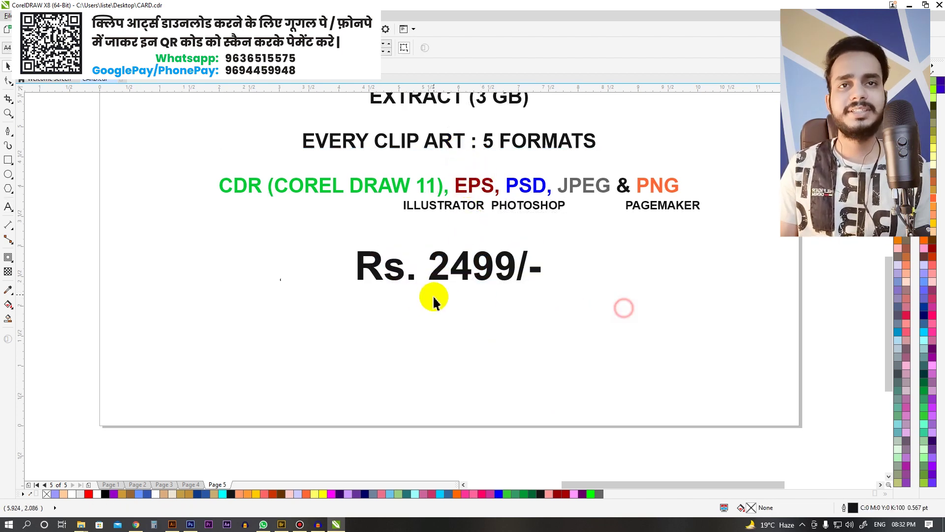
pyautogui.click(249, 215)
pyautogui.scroll(-1, 512, 325)
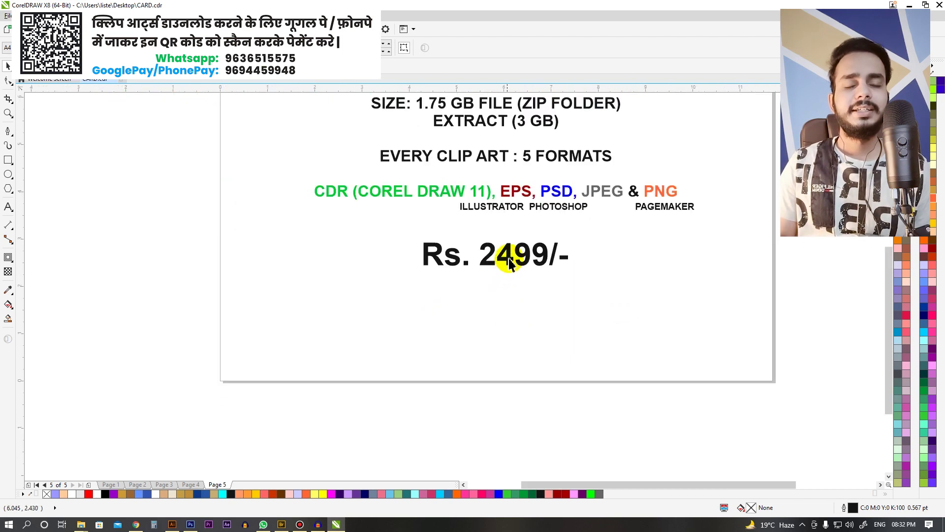
pyautogui.moveTo(512, 264); pyautogui.dragTo(516, 287)
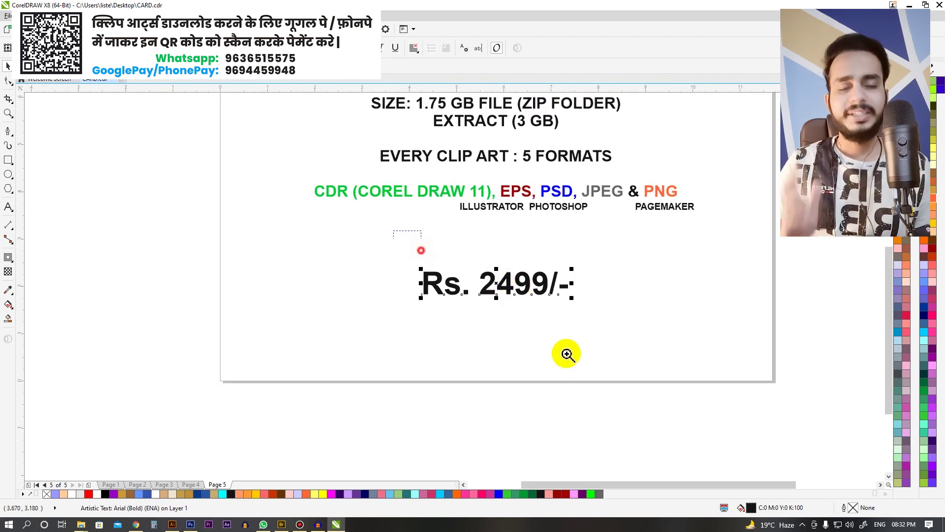
pyautogui.scroll(3, 567, 353)
pyautogui.scroll(-3, 338, 244)
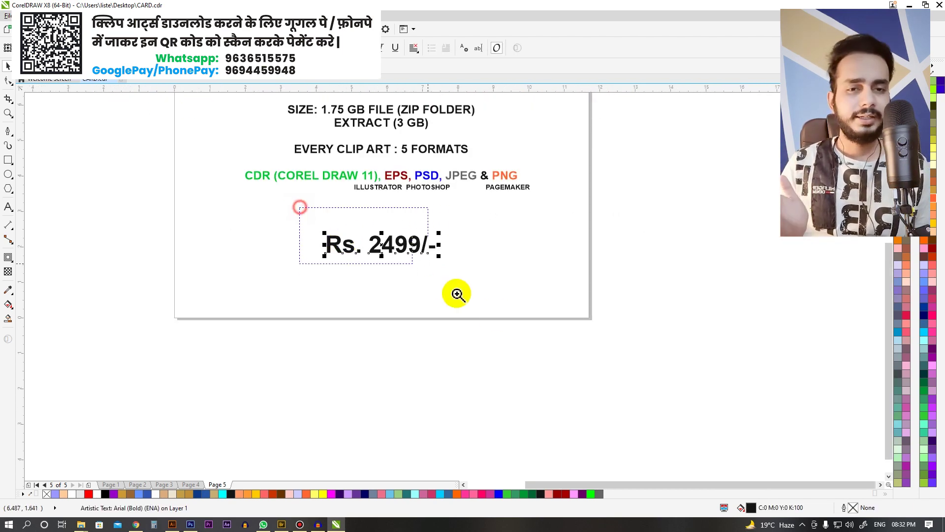
pyautogui.moveTo(445, 286); pyautogui.dragTo(553, 330)
pyautogui.scroll(-2, 540, 322)
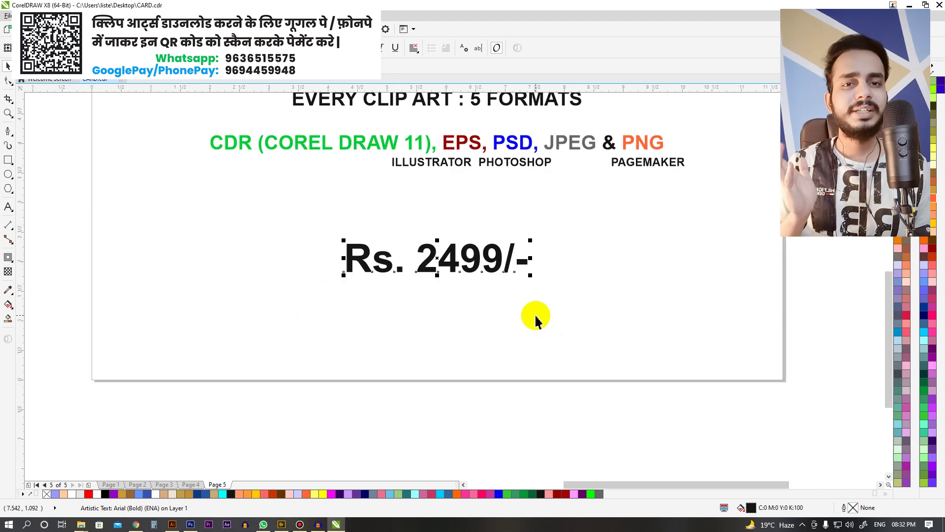
pyautogui.moveTo(331, 224); pyautogui.dragTo(588, 365)
pyautogui.scroll(-3, 557, 335)
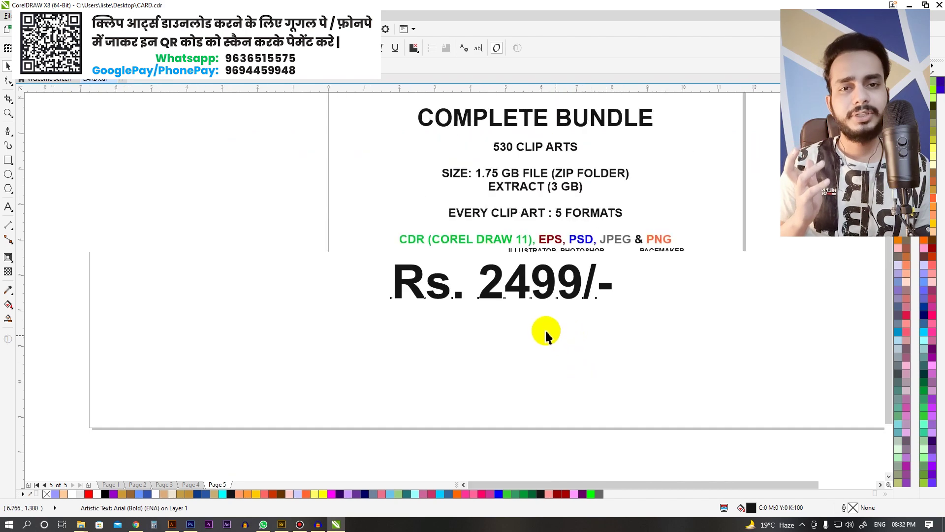
pyautogui.scroll(1, 542, 315)
pyautogui.scroll(-2, 394, 249)
pyautogui.scroll(-2, 490, 327)
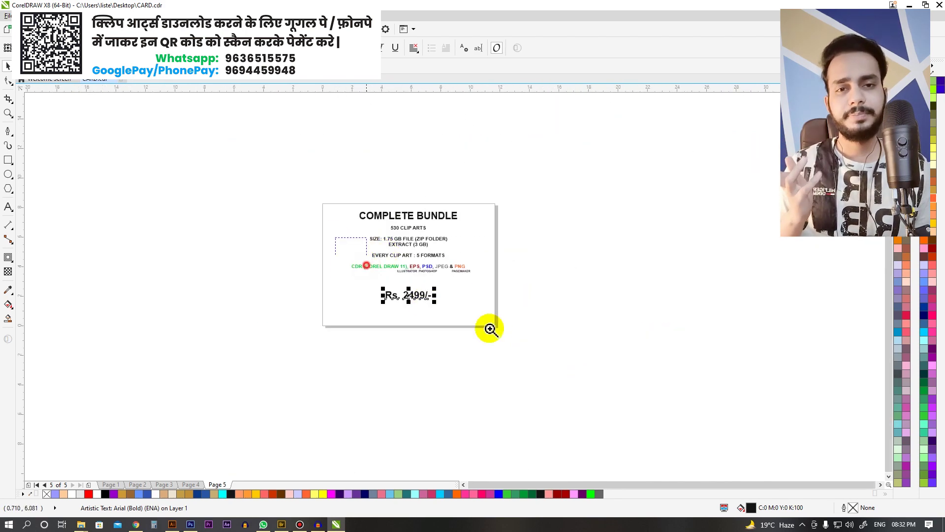
pyautogui.click(365, 264)
pyautogui.moveTo(260, 234); pyautogui.dragTo(512, 351)
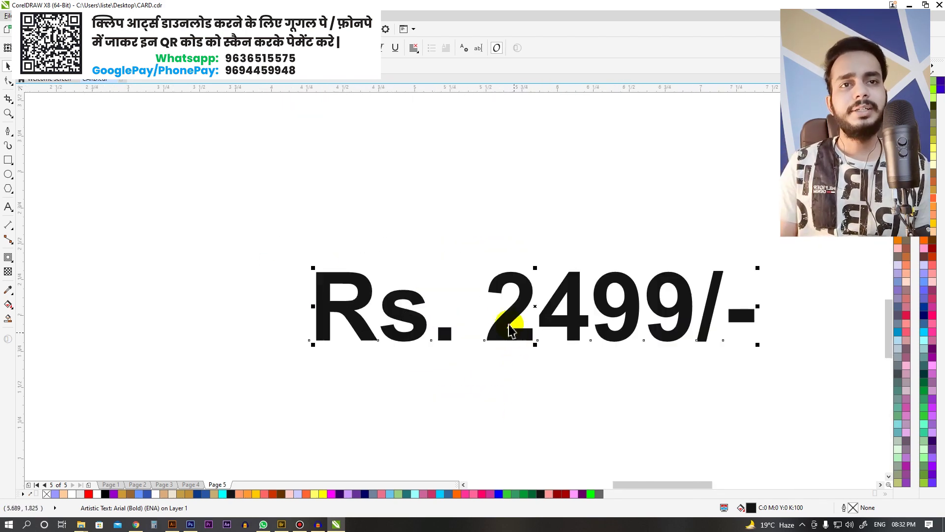
pyautogui.moveTo(507, 312); pyautogui.dragTo(507, 258)
pyautogui.scroll(-2, 373, 226)
# Step: Append a smaller '(GST include)' note to the price and centre the line
pyautogui.press('F2')
pyautogui.moveTo(296, 174); pyautogui.dragTo(537, 332)
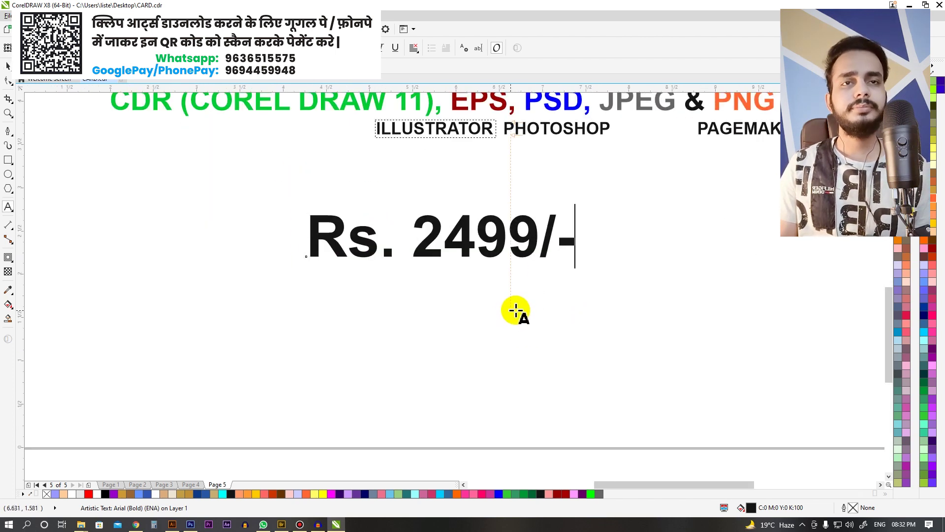
pyautogui.write('(GST include)')
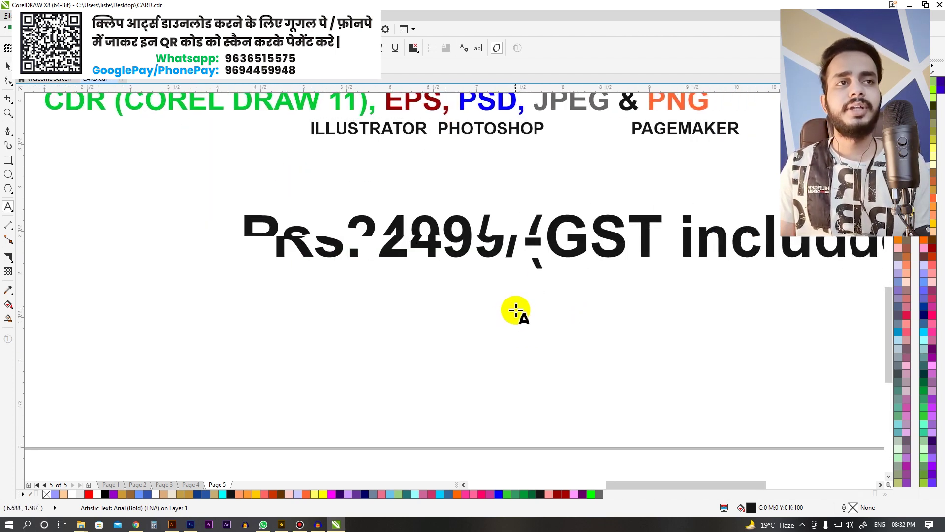
pyautogui.hotkey('ctrl', 'a')
pyautogui.press('ctrl+KP_2')
pyautogui.hotkey('ctrl', 'space')
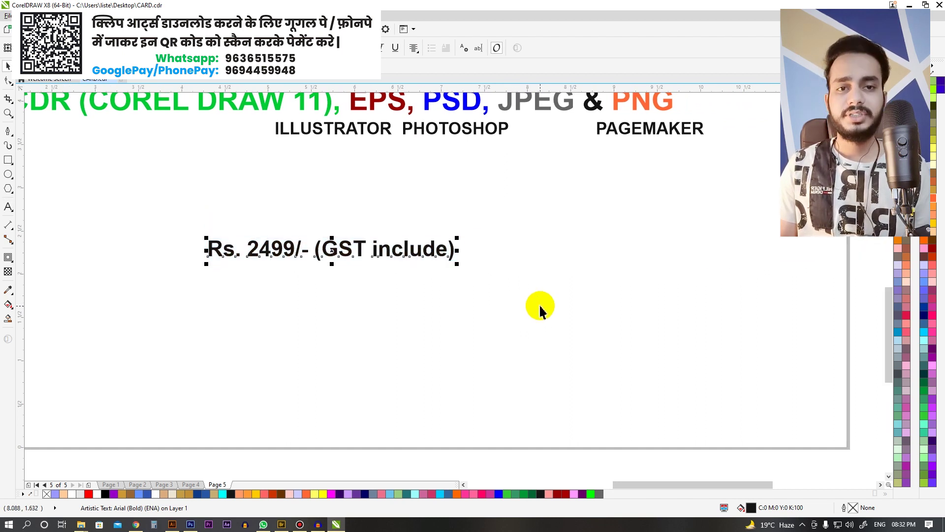
pyautogui.scroll(-2, 540, 309)
pyautogui.press('c')
# Step: Enlarge the price line with its GST note and nudge it up slightly
pyautogui.keyDown('shift'); pyautogui.click(458, 191); pyautogui.keyUp('shift')
pyautogui.moveTo(503, 268); pyautogui.dragTo(536, 265)
pyautogui.moveTo(275, 174); pyautogui.dragTo(514, 356)
pyautogui.scroll(-1, 548, 313)
pyautogui.moveTo(548, 313); pyautogui.dragTo(548, 288)
pyautogui.press('F8')
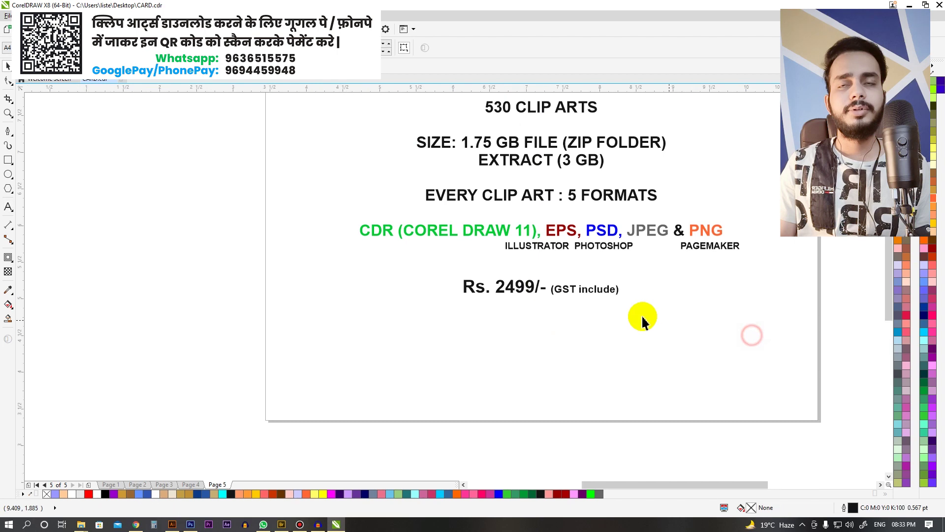
pyautogui.scroll(2, 365, 280)
pyautogui.scroll(-2, 323, 331)
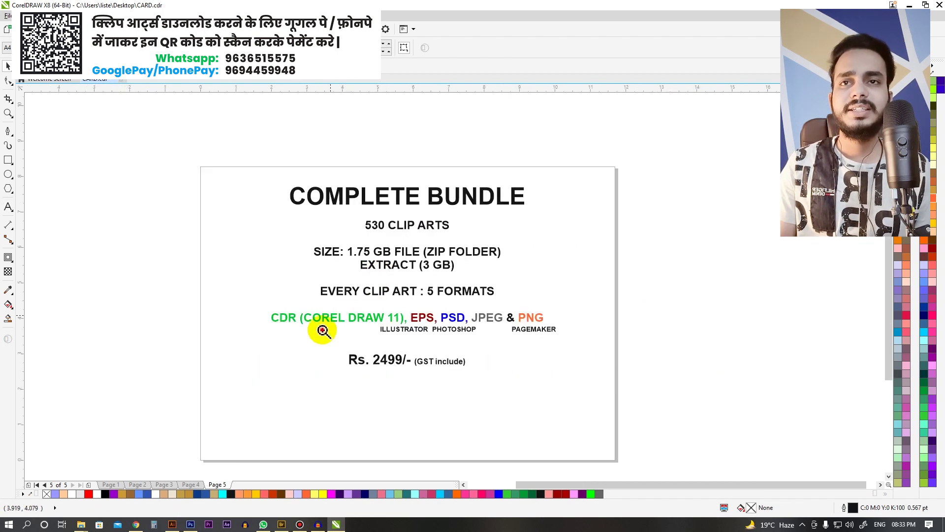
pyautogui.moveTo(322, 331); pyautogui.dragTo(548, 394)
pyautogui.press('F8')
# Step: Type the feature list below the price, starting with '1.75 gb data' on its own line
pyautogui.click(295, 276)
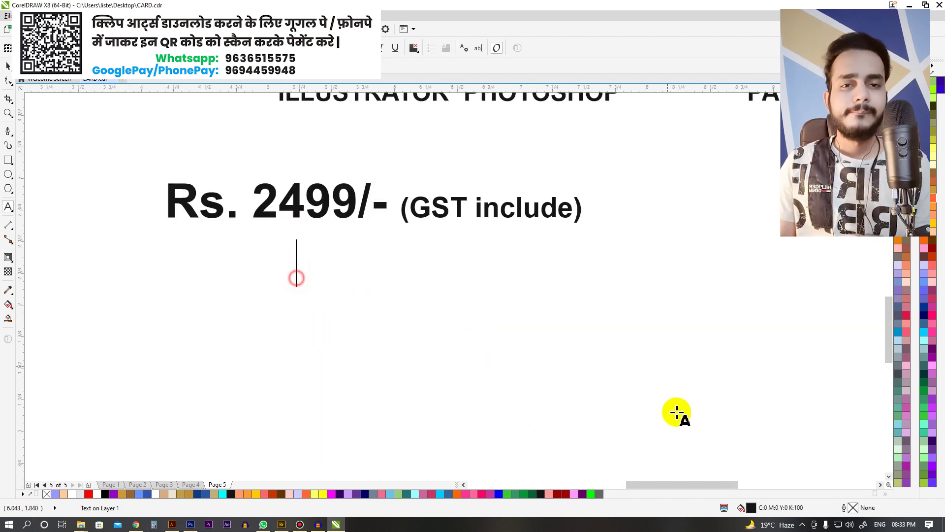
pyautogui.write('1.75 gb data')
pyautogui.press('Return')
pyautogui.write('f')
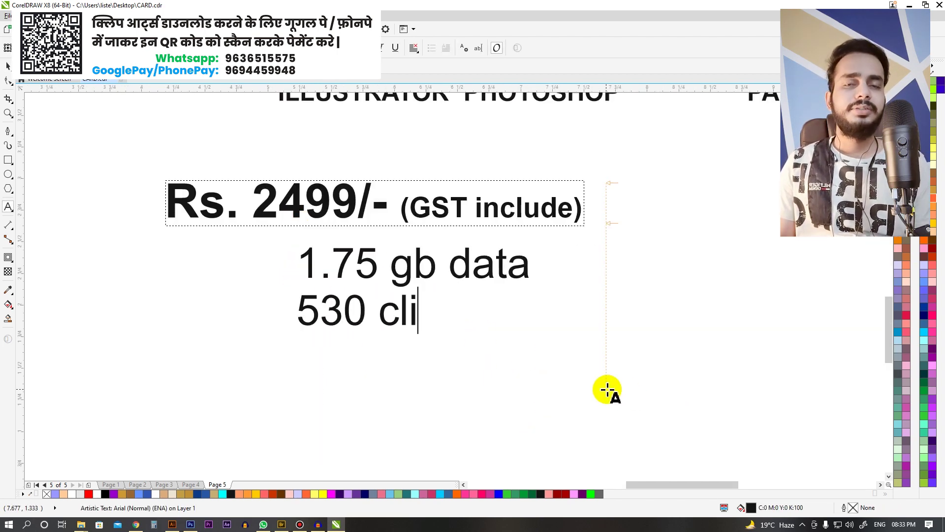
pyautogui.write('5 formats')
pyautogui.scroll(-2, 460, 264)
pyautogui.scroll(-1, 447, 266)
pyautogui.scroll(1, 460, 247)
pyautogui.hotkey('ctrl', 'space')
# Step: Select the price and list together, then continue editing the list text
pyautogui.keyDown('shift'); pyautogui.click(462, 249); pyautogui.keyUp('shift')
pyautogui.doubleClick(394, 321)
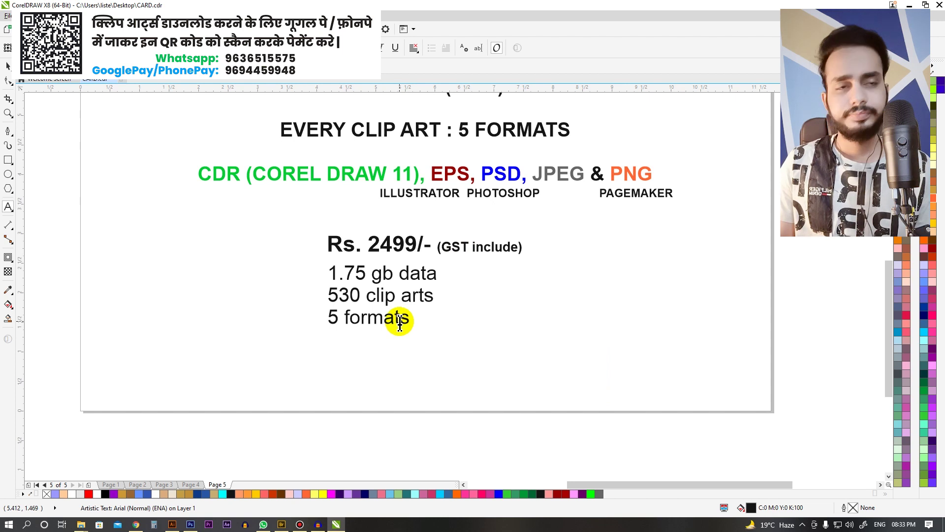
pyautogui.scroll(2, 511, 408)
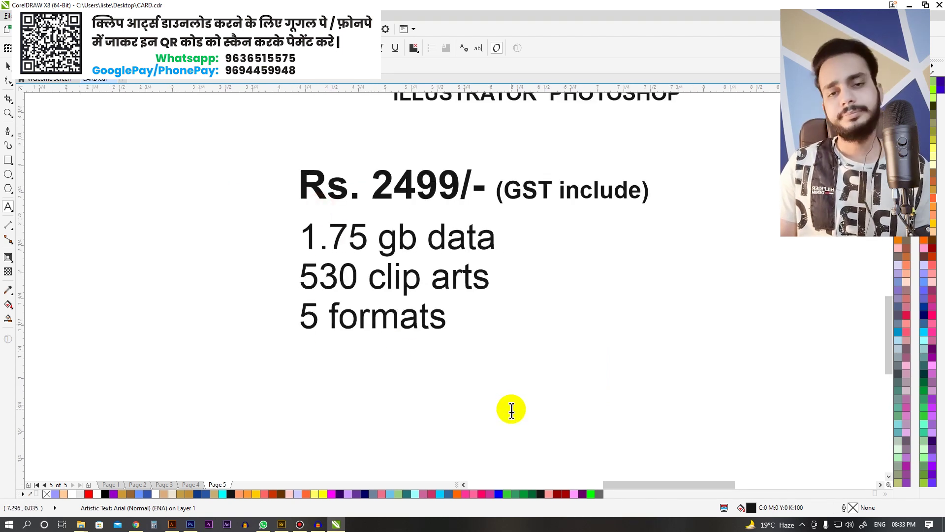
pyautogui.scroll(-3, 437, 394)
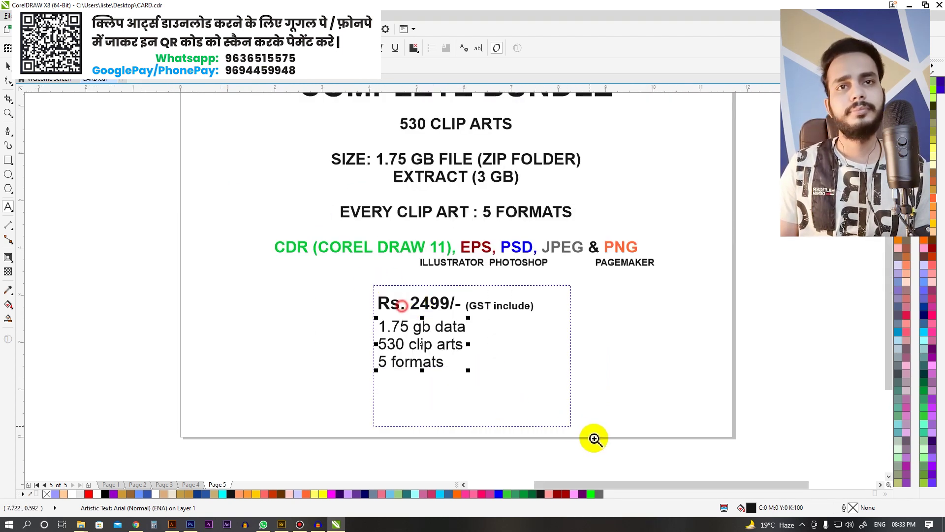
pyautogui.scroll(3, 425, 311)
pyautogui.scroll(-2, 306, 253)
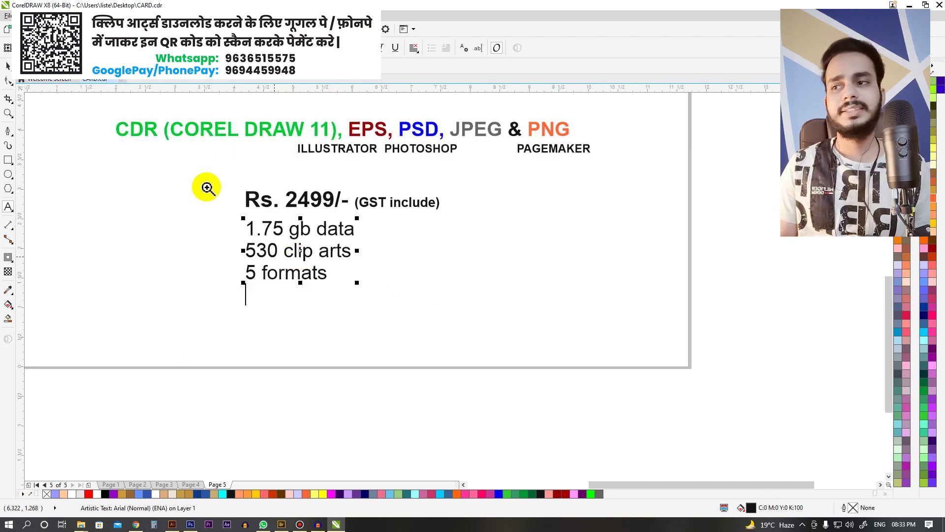
pyautogui.scroll(2, 538, 378)
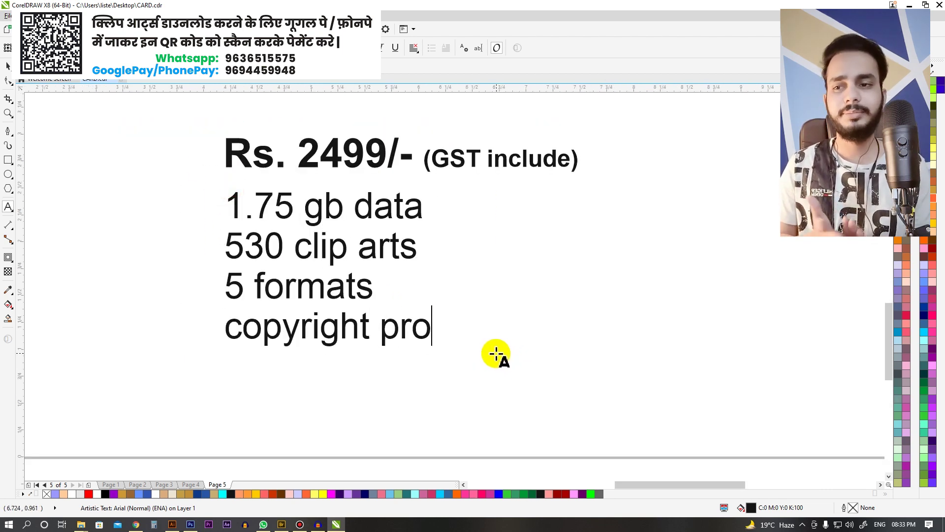
# Step: Shrink all four feature-list lines to a smaller font size
pyautogui.hotkey('ctrl', 'space')
pyautogui.scroll(-2, 491, 331)
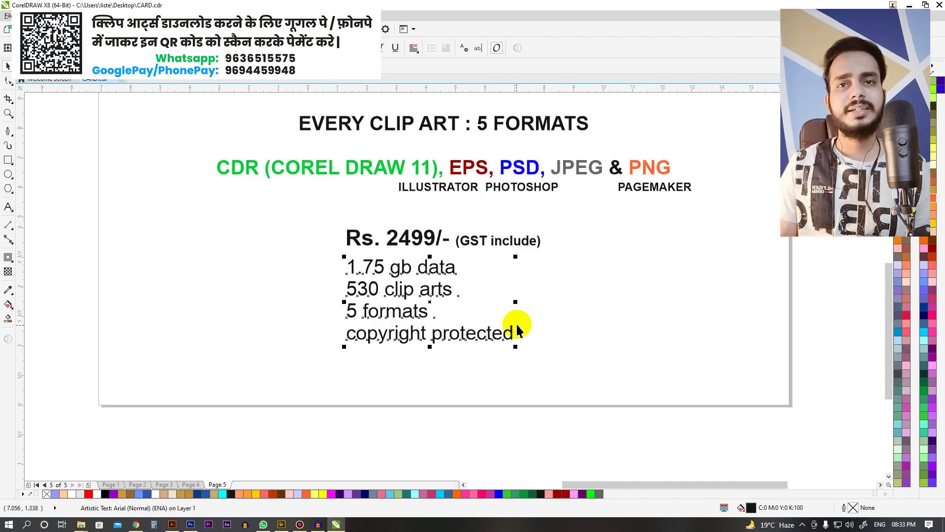
pyautogui.press('F2')
pyautogui.scroll(3, 555, 331)
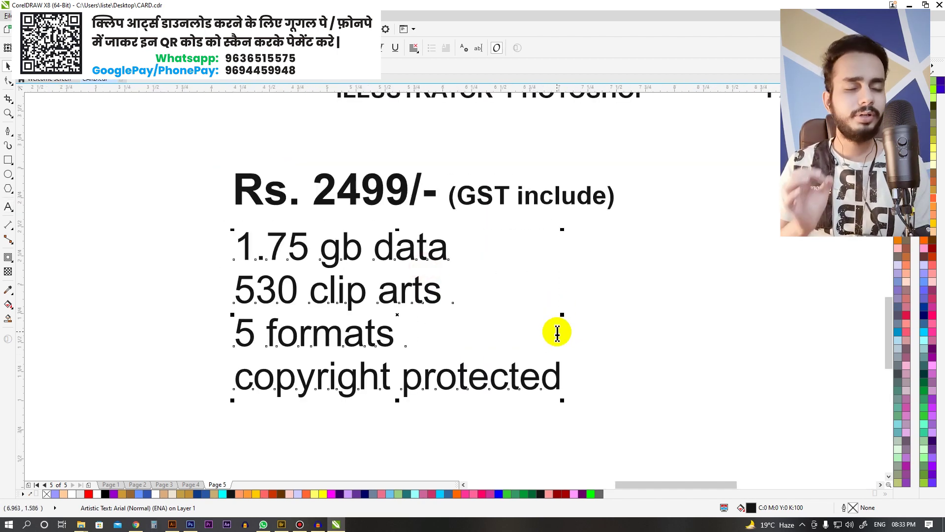
pyautogui.press('F8')
pyautogui.hotkey('ctrl', 'a')
pyautogui.press('ctrl+KP_2')
pyautogui.hotkey('ctrl', 'space')
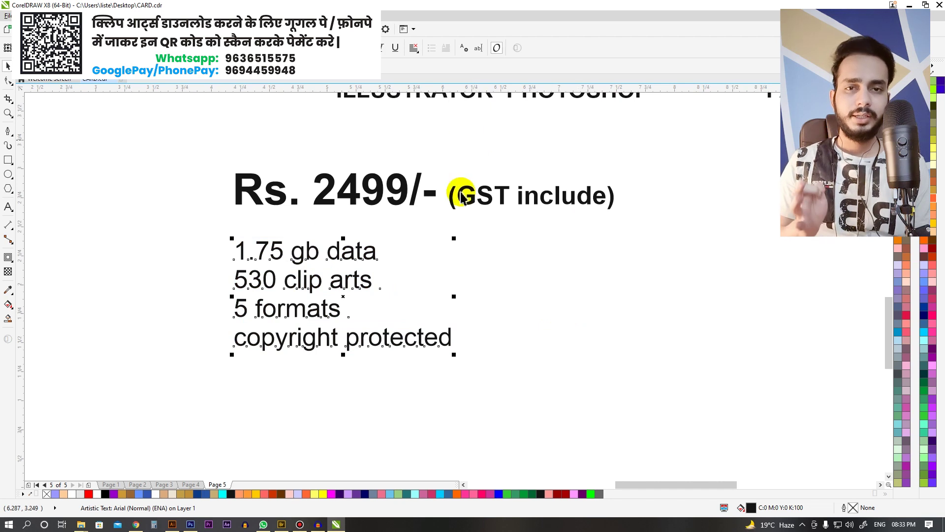
# Step: Left-align the price and feature list with the CDR line
pyautogui.scroll(-2, 466, 197)
pyautogui.scroll(2, 472, 194)
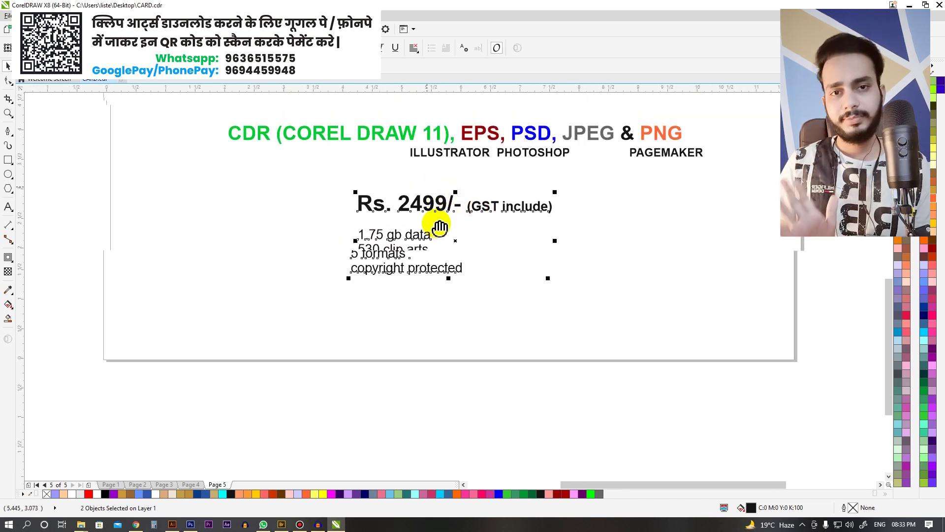
pyautogui.press('l')
pyautogui.click(627, 300)
# Step: Zoom in and check the end of the 'copyright protected (FIR)' line
pyautogui.moveTo(294, 270); pyautogui.dragTo(447, 408)
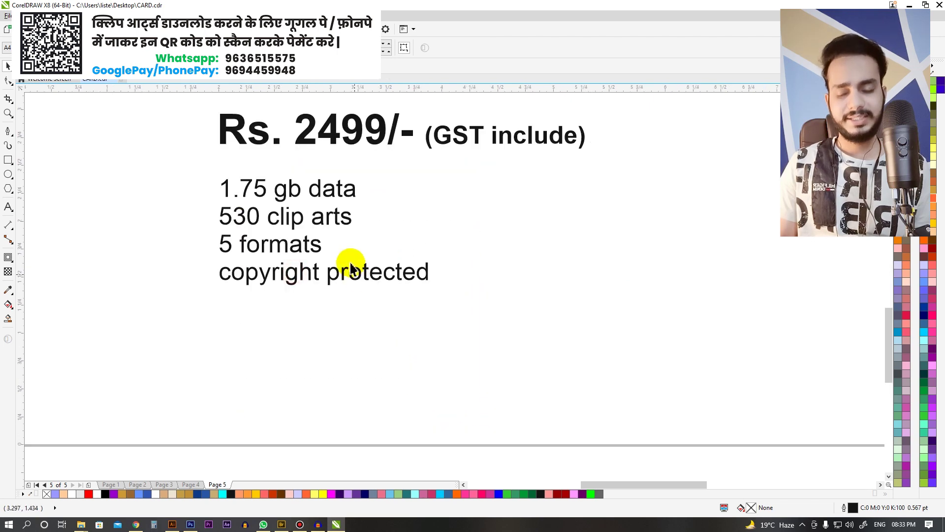
pyautogui.scroll(-2, 350, 263)
pyautogui.press('F2')
pyautogui.moveTo(313, 211); pyautogui.dragTo(476, 321)
pyautogui.doubleClick(329, 295)
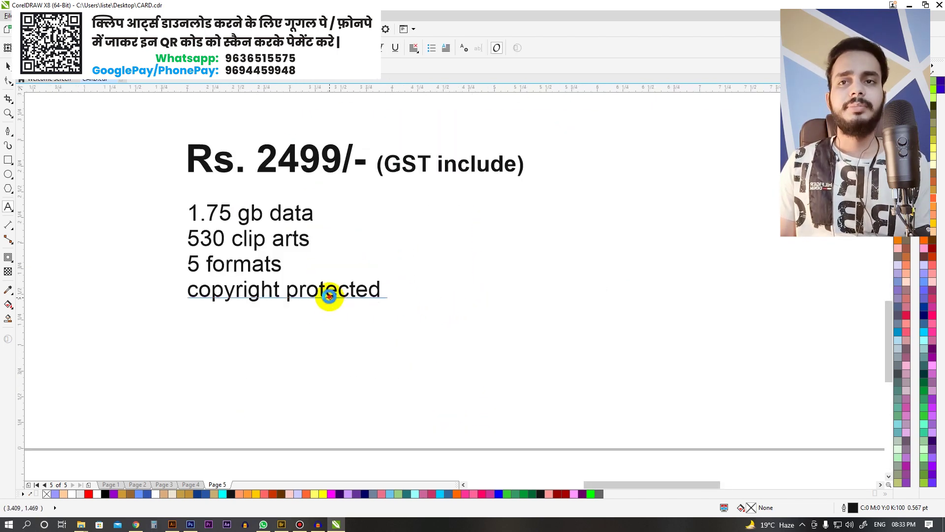
pyautogui.press('End')
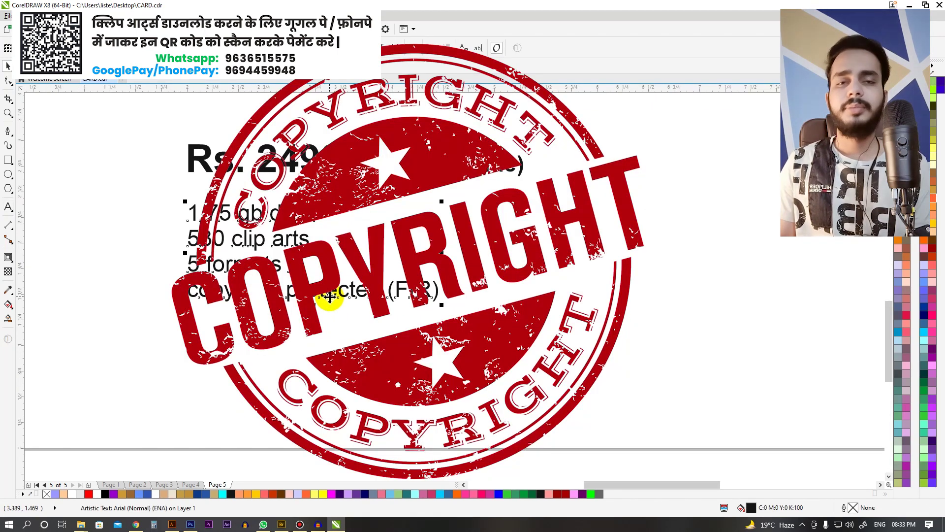
pyautogui.press('Escape')
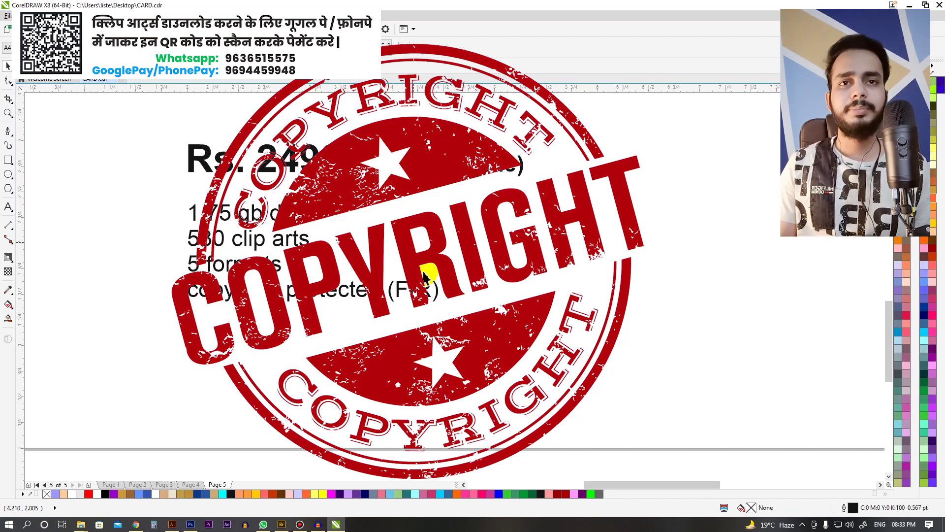
# Step: Zoom in on the feature list and select its text block
pyautogui.scroll(-2, 397, 264)
pyautogui.scroll(2, 397, 258)
pyautogui.scroll(-3, 348, 217)
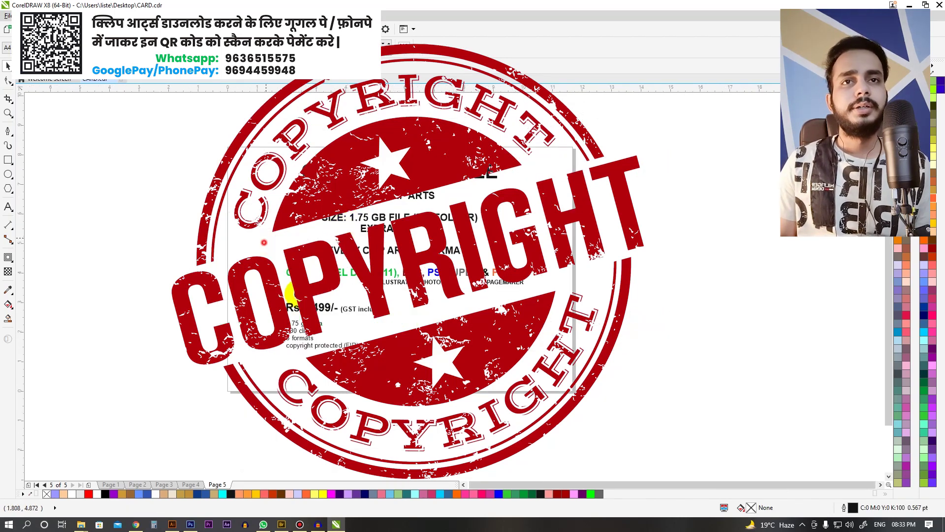
pyautogui.scroll(1, 261, 238)
pyautogui.scroll(2, 571, 426)
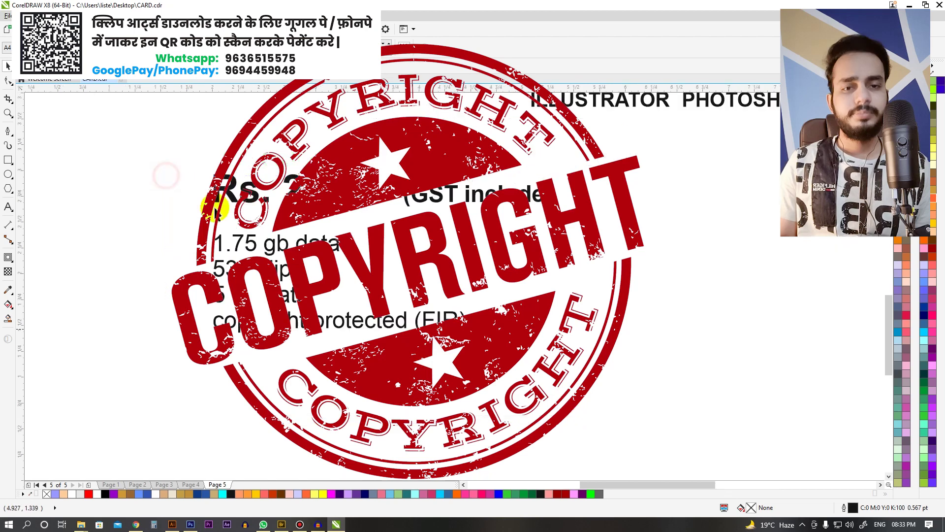
pyautogui.scroll(-3, 197, 154)
pyautogui.moveTo(197, 154); pyautogui.dragTo(482, 330)
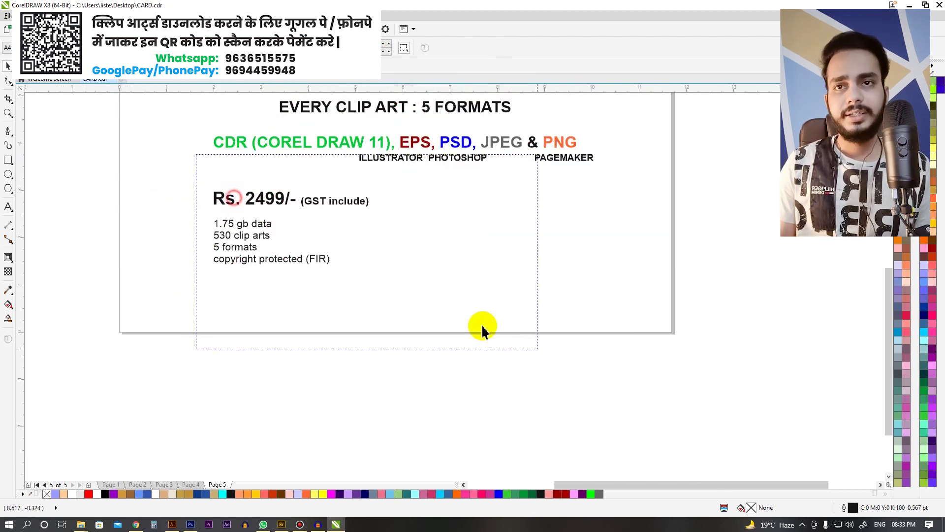
pyautogui.click(211, 221)
pyautogui.scroll(-3, 211, 221)
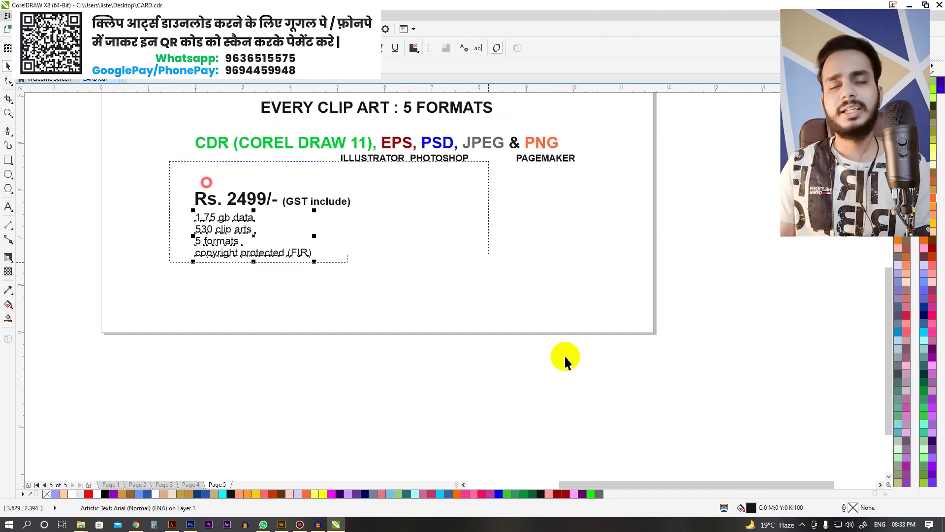
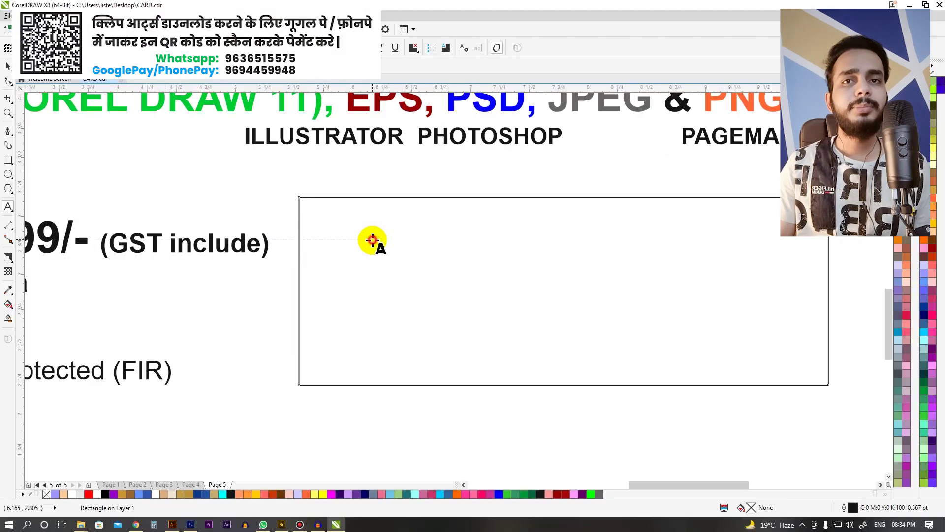
# Step: Type a bold 'purchase' inside the rectangle and move it to the box's top-left corner
pyautogui.click(382, 244)
pyautogui.write('purchase')
pyautogui.hotkey('ctrl', 'a')
pyautogui.hotkey('ctrl', 'b')
pyautogui.hotkey('ctrl', 'space')
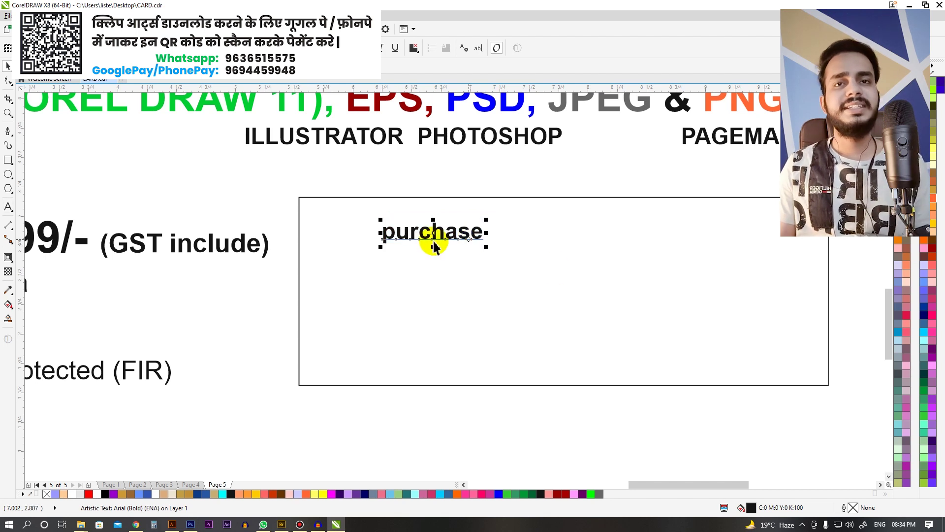
pyautogui.moveTo(444, 230); pyautogui.dragTo(384, 219)
# Step: Add the line 'website : link in description' to the purchase note text
pyautogui.scroll(-2, 387, 221)
pyautogui.click(428, 289)
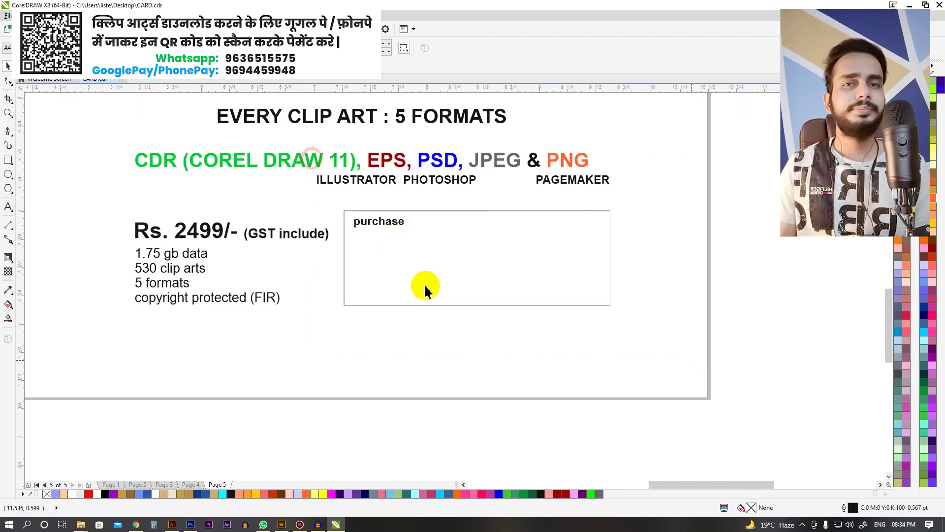
pyautogui.scroll(3, 433, 288)
pyautogui.press('F8')
pyautogui.scroll(-2, 266, 207)
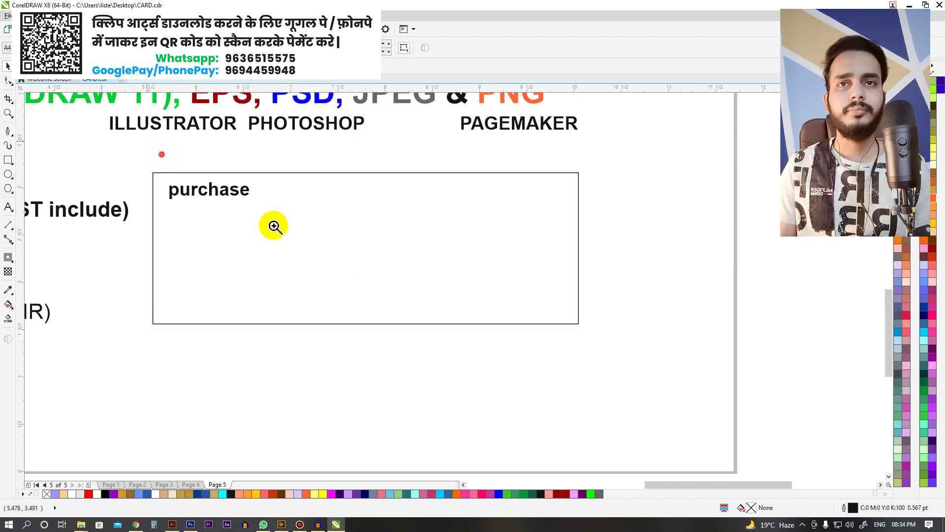
pyautogui.scroll(2, 216, 222)
pyautogui.press('End')
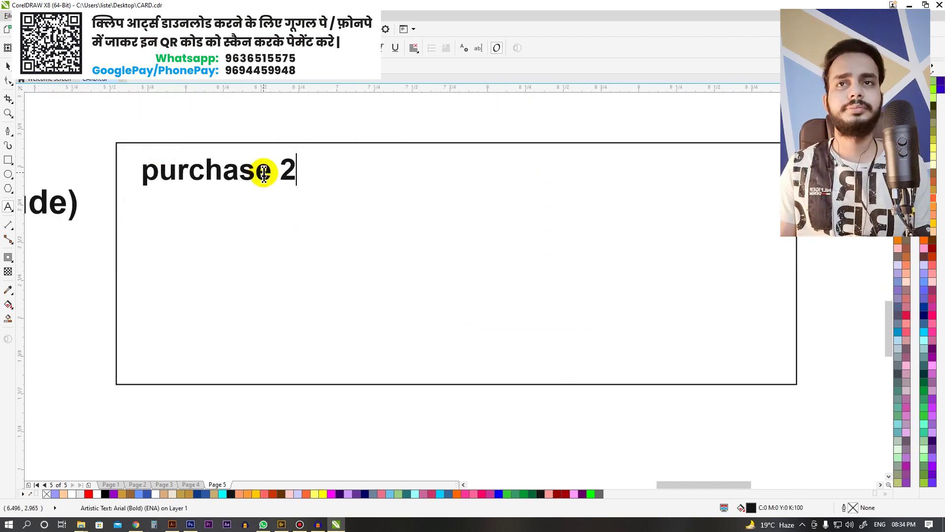
pyautogui.press('BackSpace')
pyautogui.write('website :')
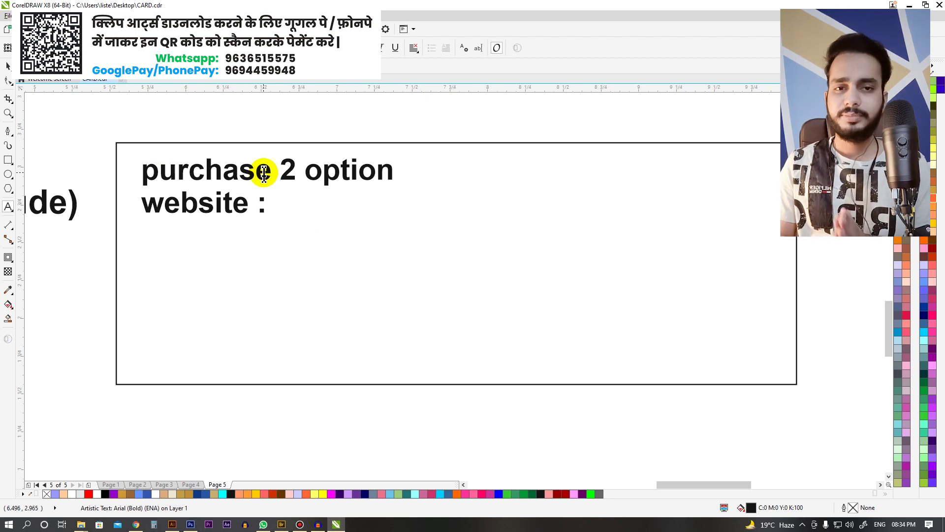
pyautogui.write(' link in description')
pyautogui.hotkey('ctrl', 'space')
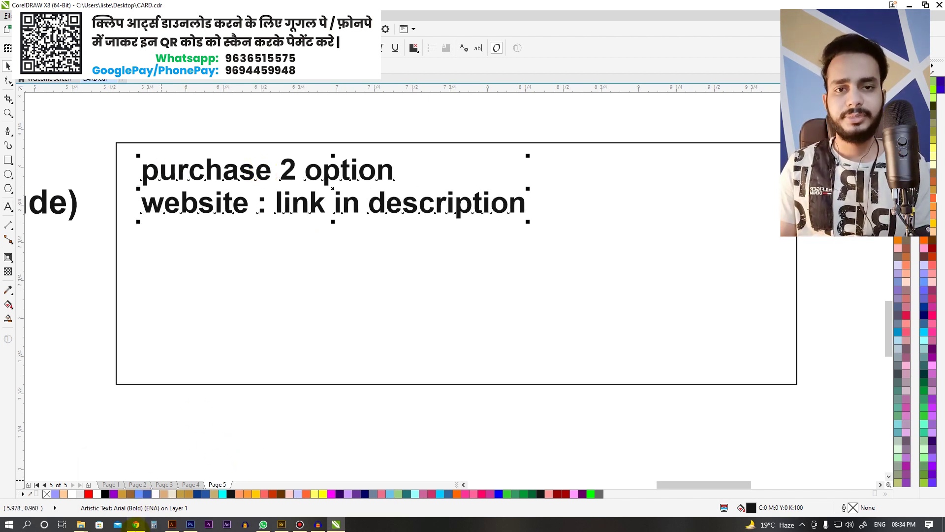
# Step: In Chrome, open the Listen Designer clip-art site in a new tab
pyautogui.moveTo(136, 525)
pyautogui.click(131, 498)
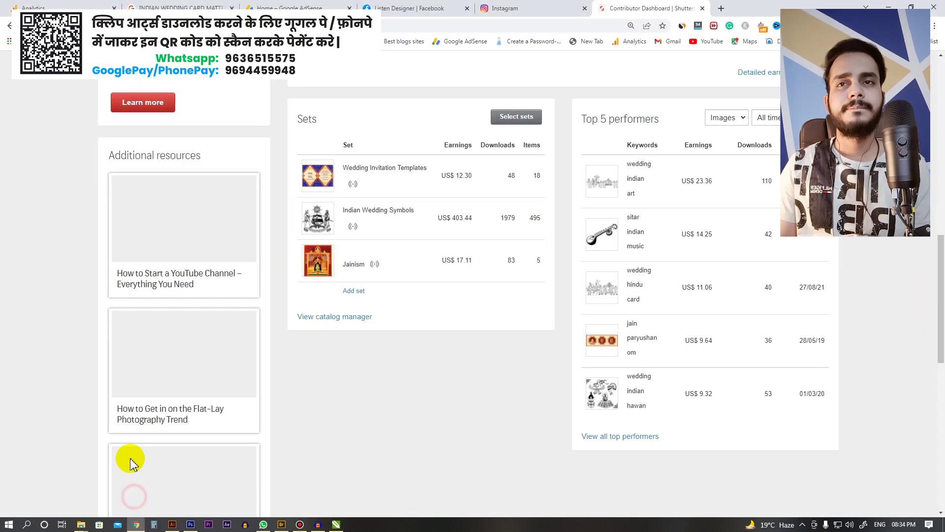
pyautogui.hotkey('ctrl', 't')
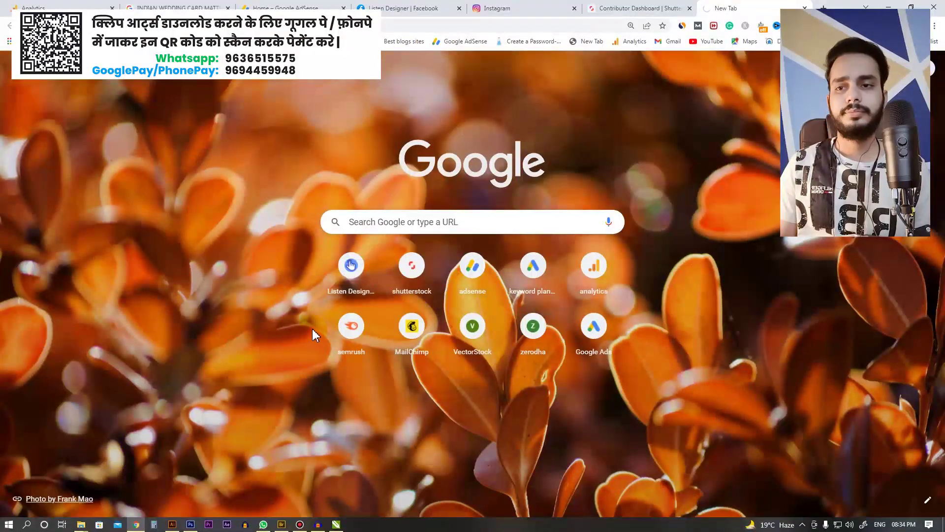
pyautogui.click(312, 329)
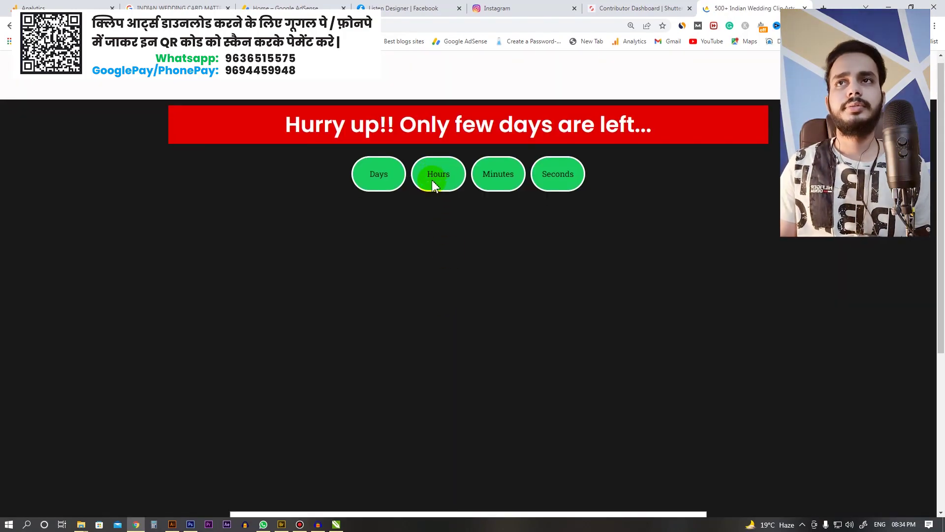
# Step: Autofill the Email field with a saved address and submit it with Download
pyautogui.scroll(-5, 347, 362)
pyautogui.click(321, 352)
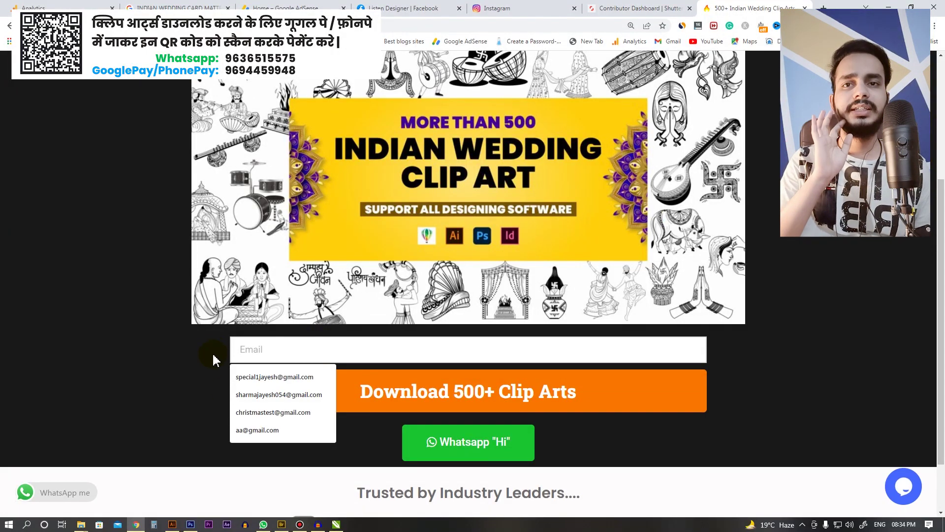
pyautogui.click(251, 376)
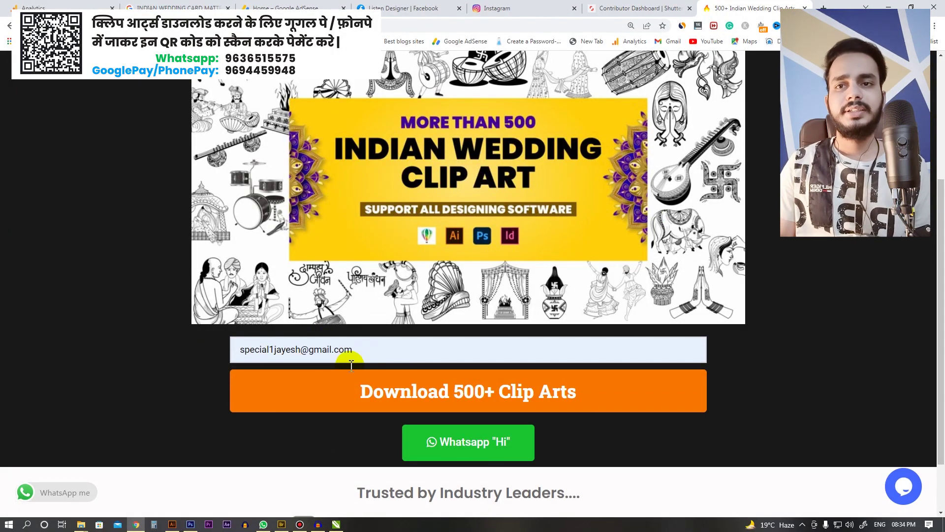
pyautogui.click(461, 394)
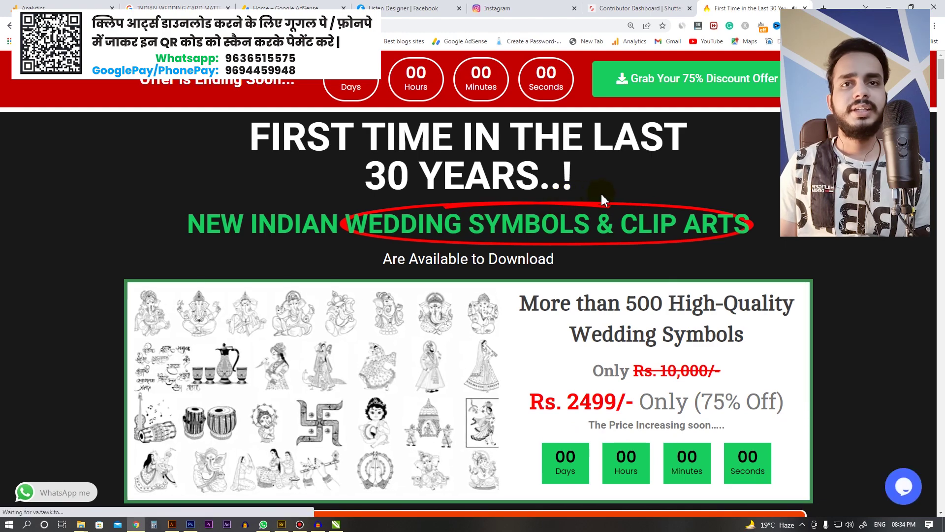
# Step: Scroll down and follow CLICK HERE (DOWNLOAD ALL 500+ SYMBOLS) to the download page
pyautogui.scroll(-3, 333, 291)
pyautogui.scroll(-1, 485, 265)
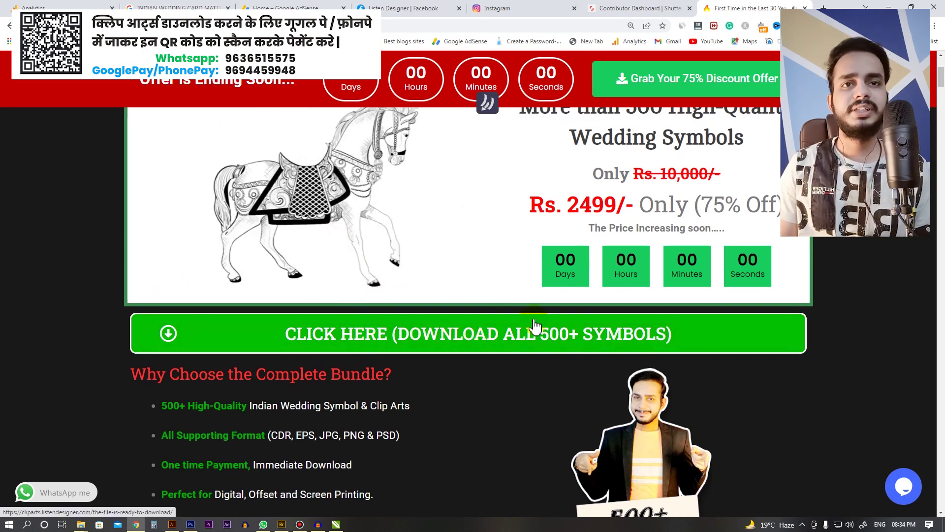
pyautogui.scroll(-12, 423, 301)
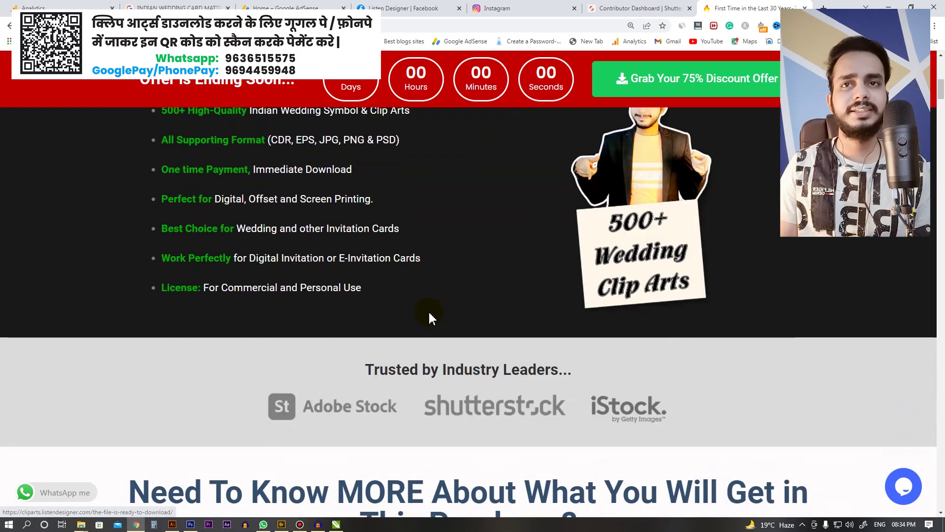
pyautogui.scroll(-5, 429, 344)
pyautogui.scroll(18, 429, 364)
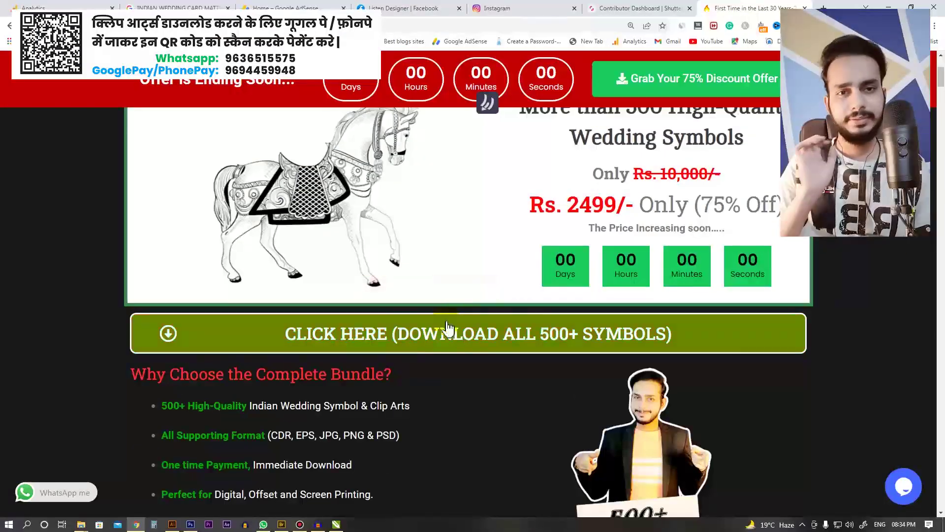
pyautogui.click(446, 341)
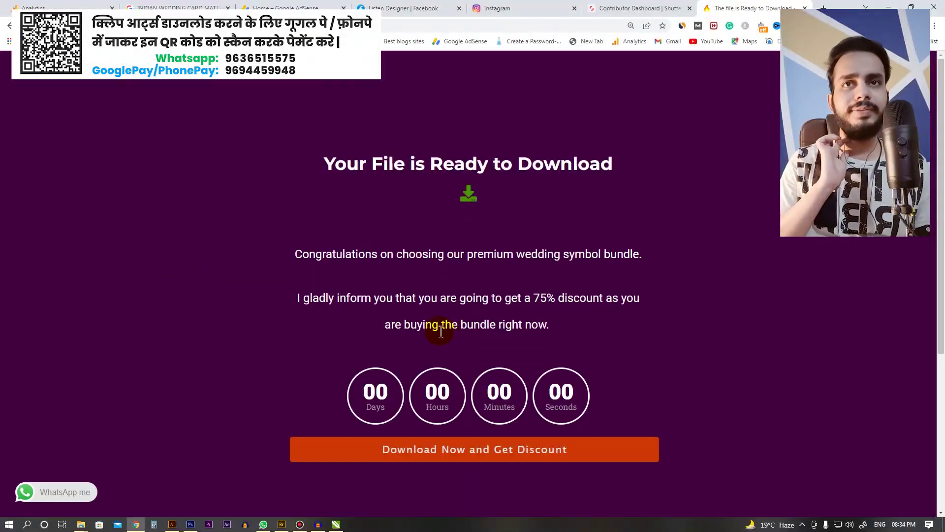
# Step: Open the discounted bundle offer and review its INR 2499.00 price in the side panel
pyautogui.moveTo(333, 168); pyautogui.dragTo(550, 202)
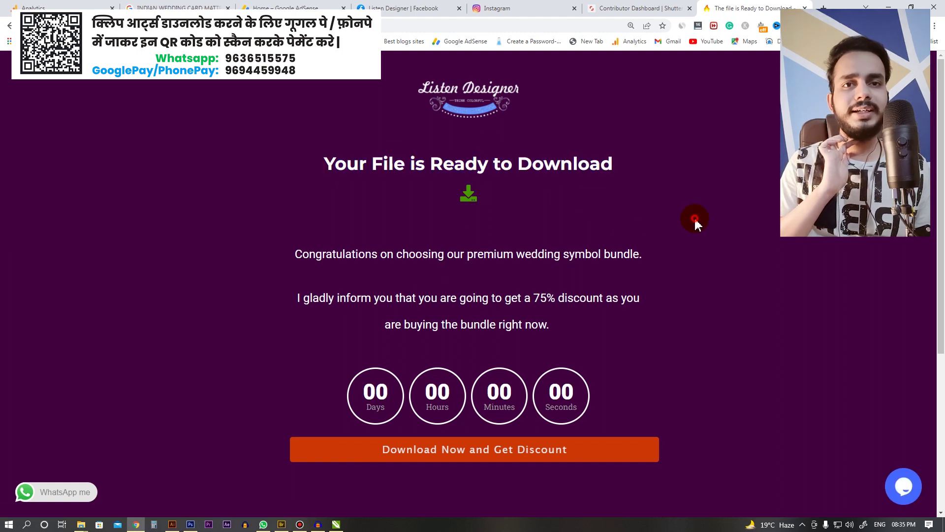
pyautogui.click(696, 225)
pyautogui.scroll(-2, 490, 315)
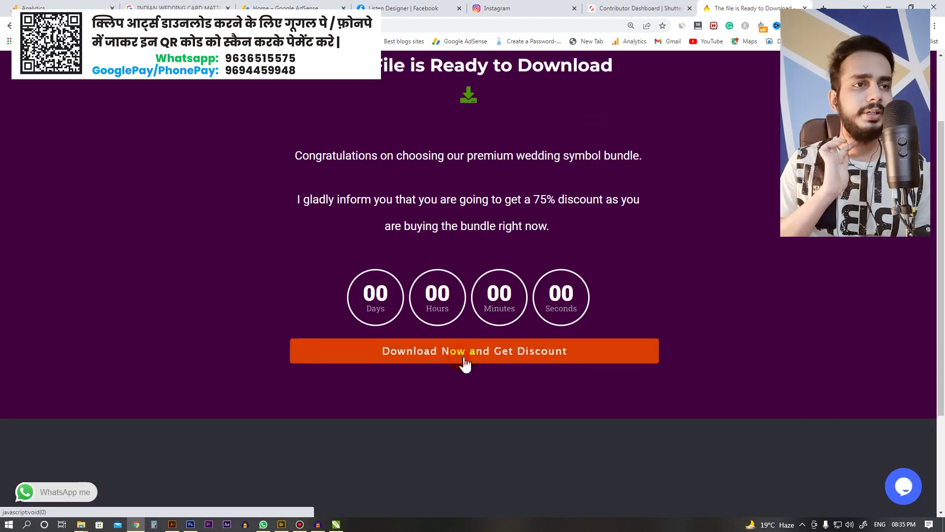
pyautogui.click(460, 363)
pyautogui.moveTo(723, 360); pyautogui.dragTo(821, 359)
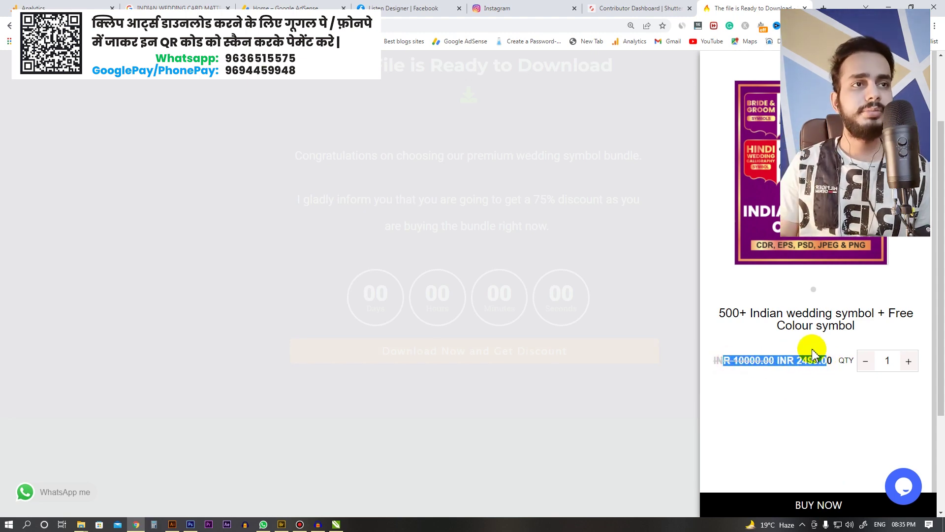
pyautogui.click(806, 298)
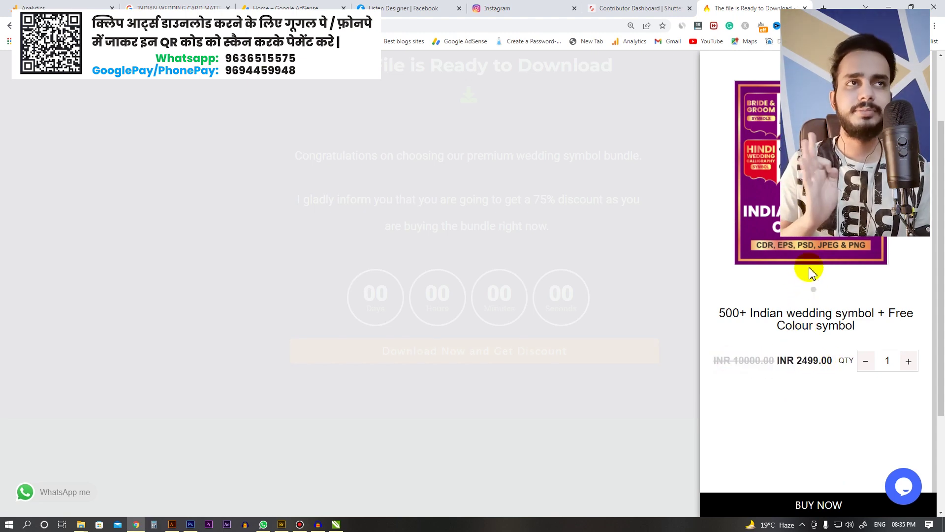
# Step: Choose BUY NOW to open the payment window for the wedding symbol bundle
pyautogui.click(801, 430)
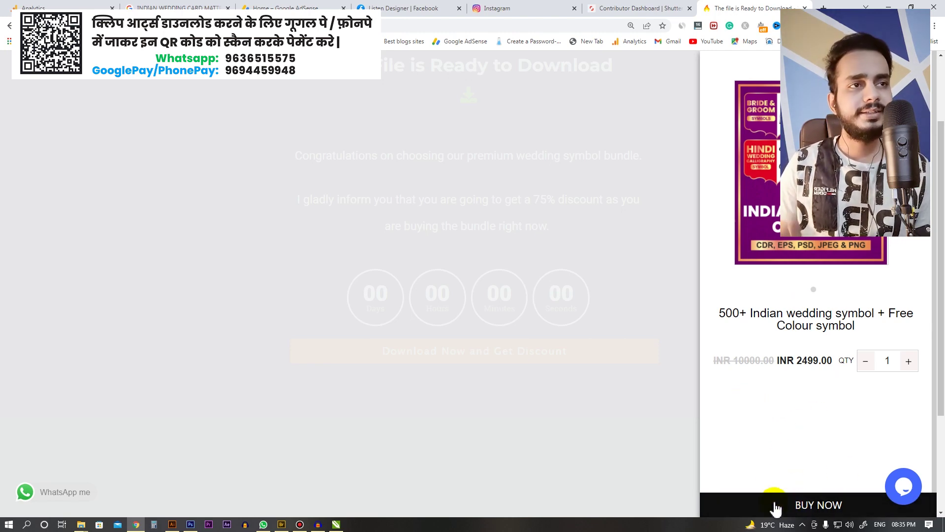
pyautogui.click(794, 506)
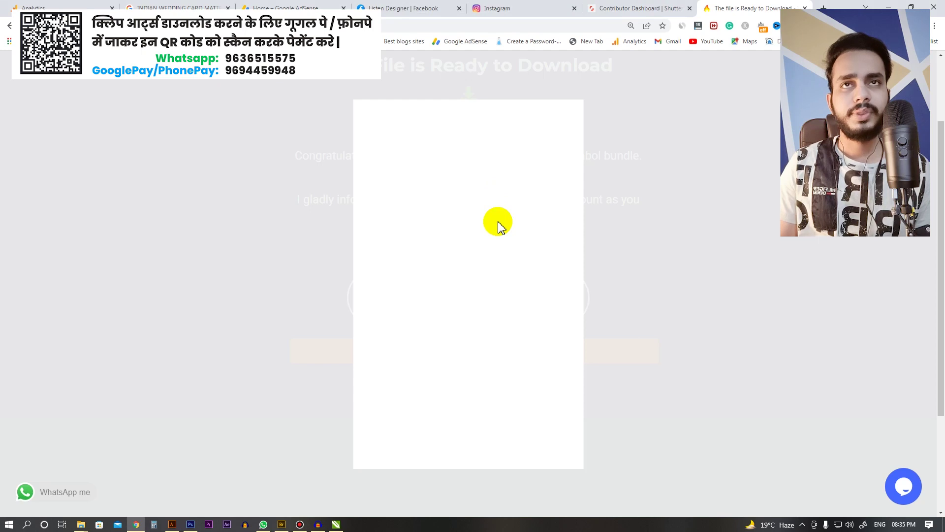
pyautogui.scroll(-1, 497, 221)
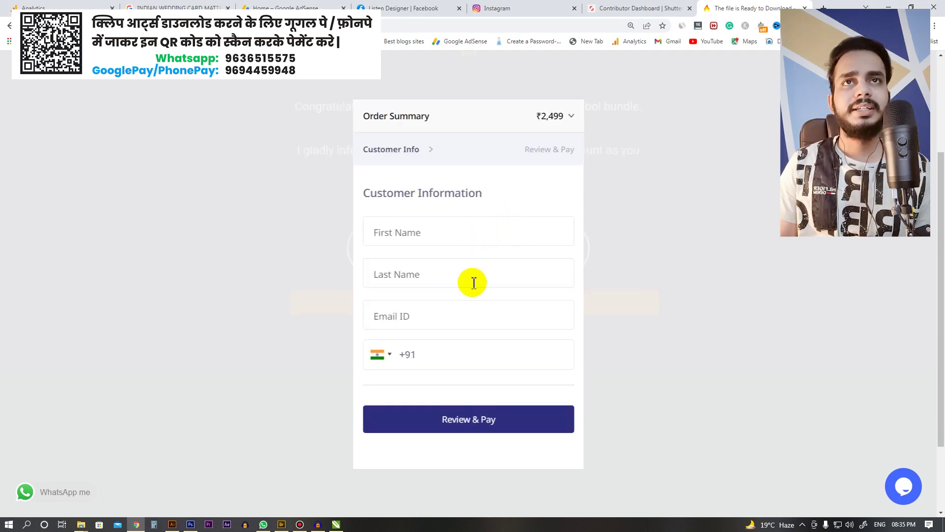
# Step: Fill in the customer's name and e-mail, then continue to the ₹2,499 order review
pyautogui.click(453, 227)
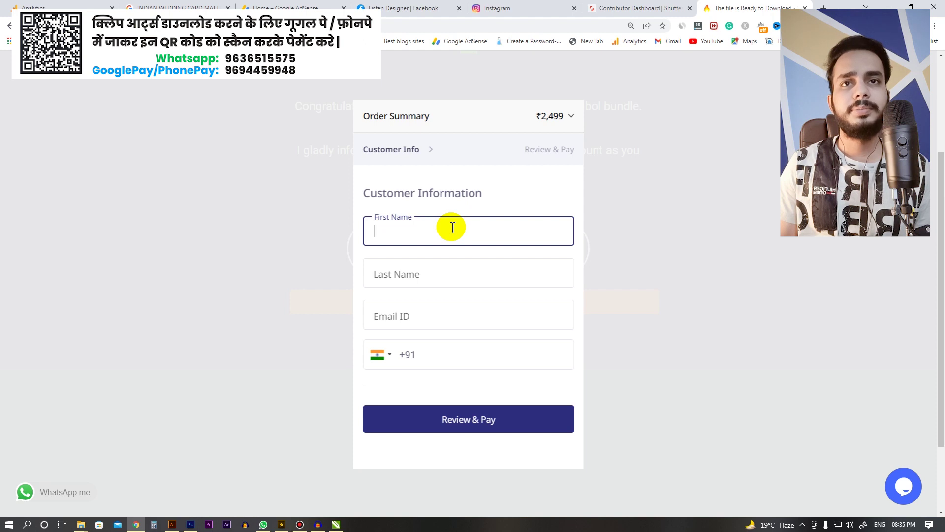
pyautogui.press('Tab')
pyautogui.press('Tab')
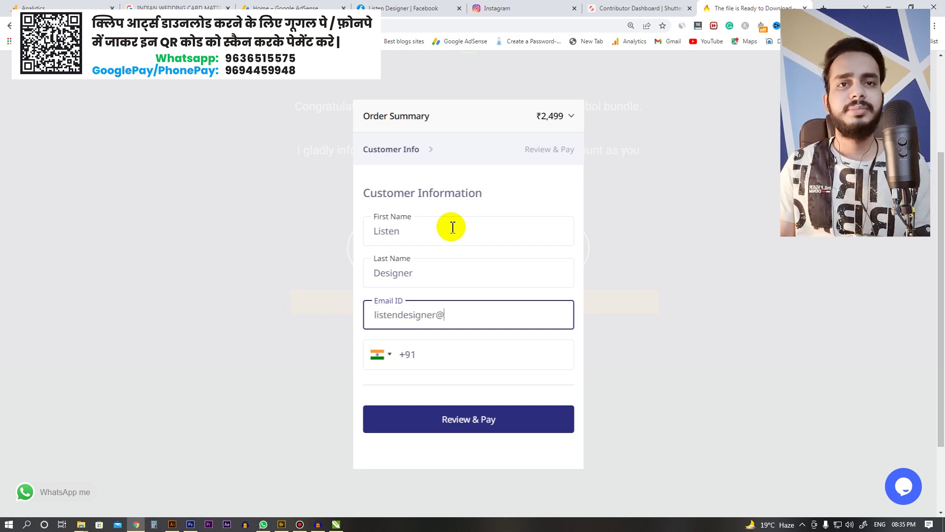
pyautogui.press('Tab')
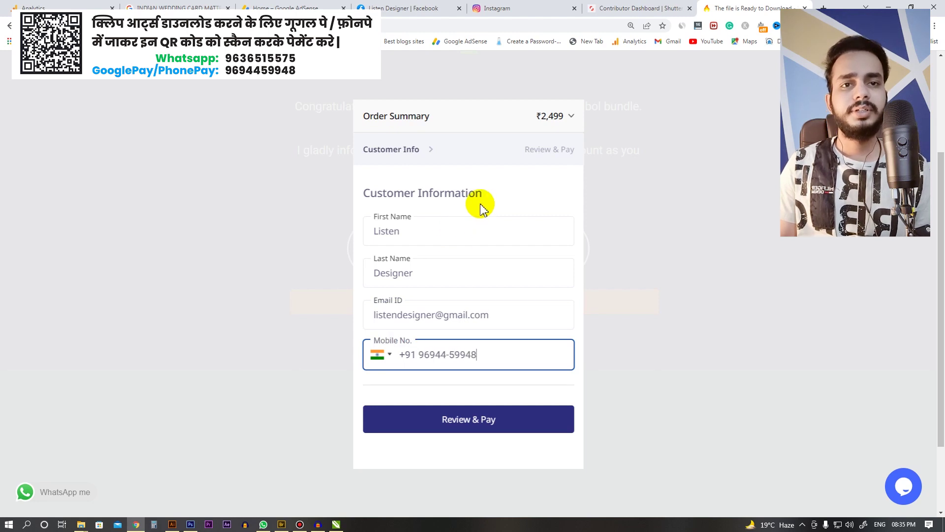
pyautogui.click(518, 419)
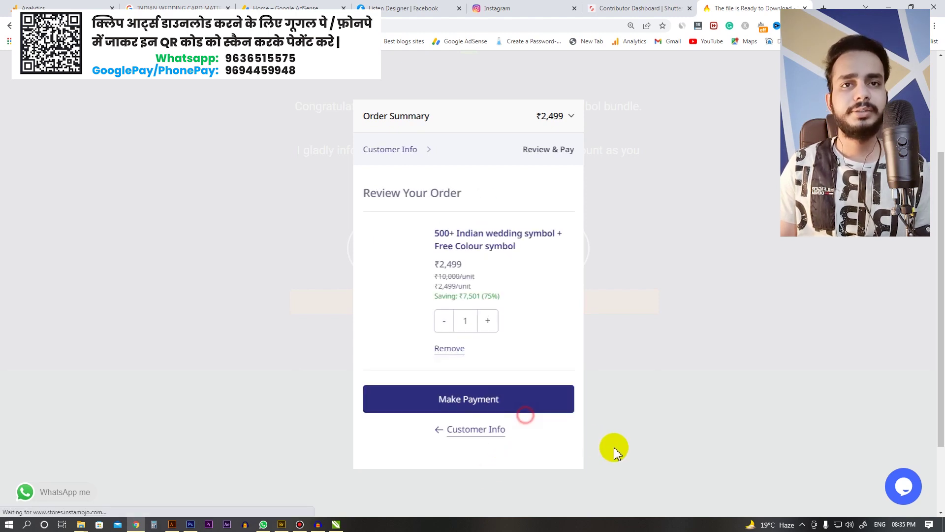
# Step: Start the ₹2,499 payment and expand More payment options
pyautogui.click(529, 401)
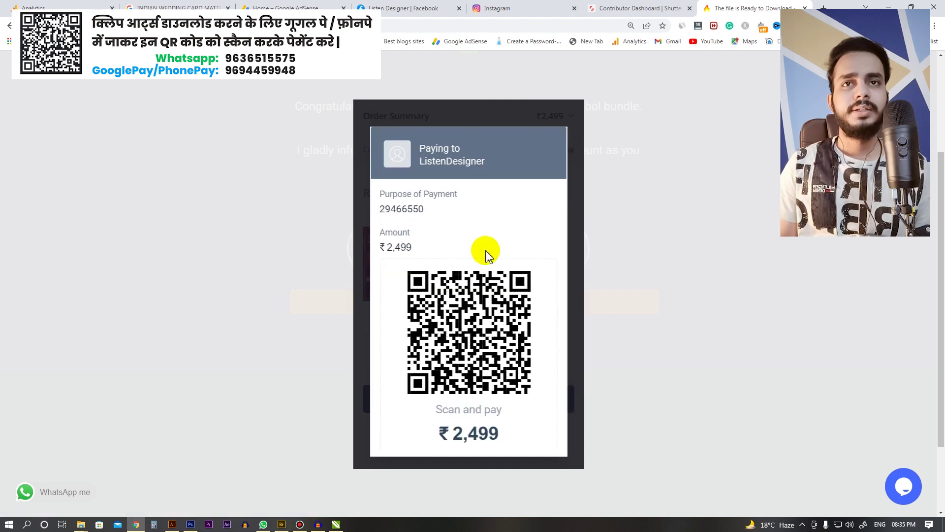
pyautogui.scroll(-1, 401, 210)
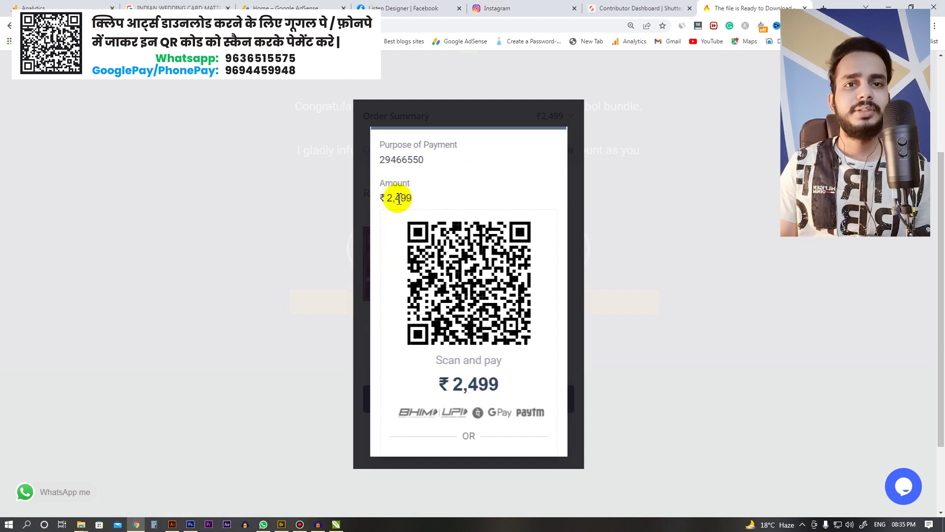
pyautogui.scroll(-1, 422, 197)
pyautogui.scroll(-2, 453, 222)
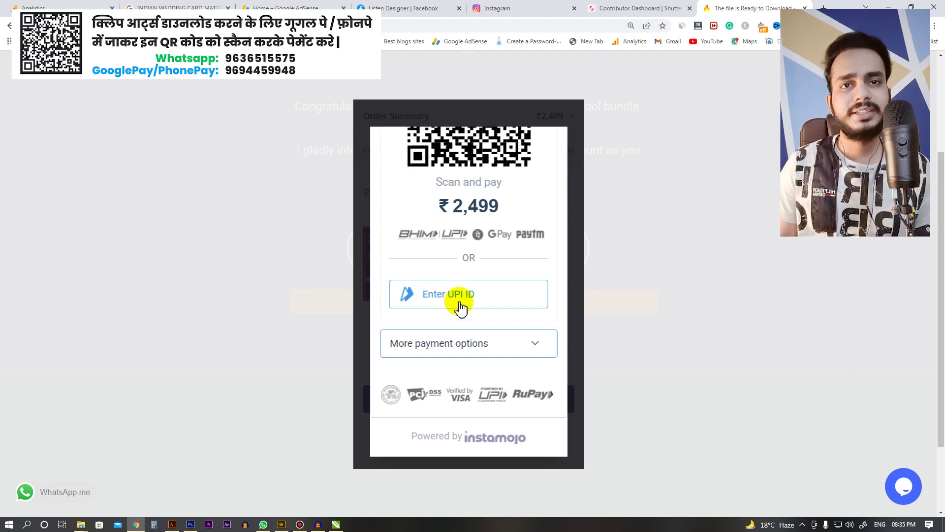
pyautogui.click(485, 344)
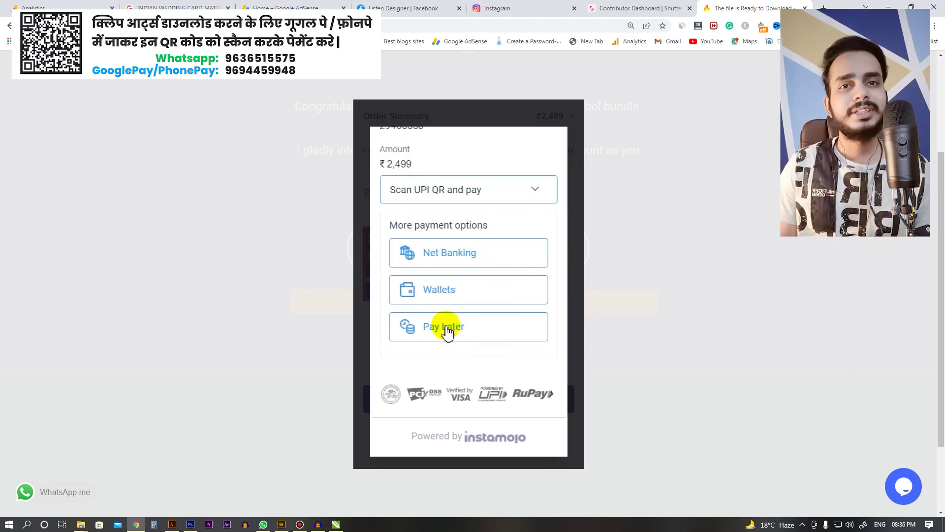
# Step: Pay by Net Banking with SBI and proceed to checkout
pyautogui.scroll(3, 446, 352)
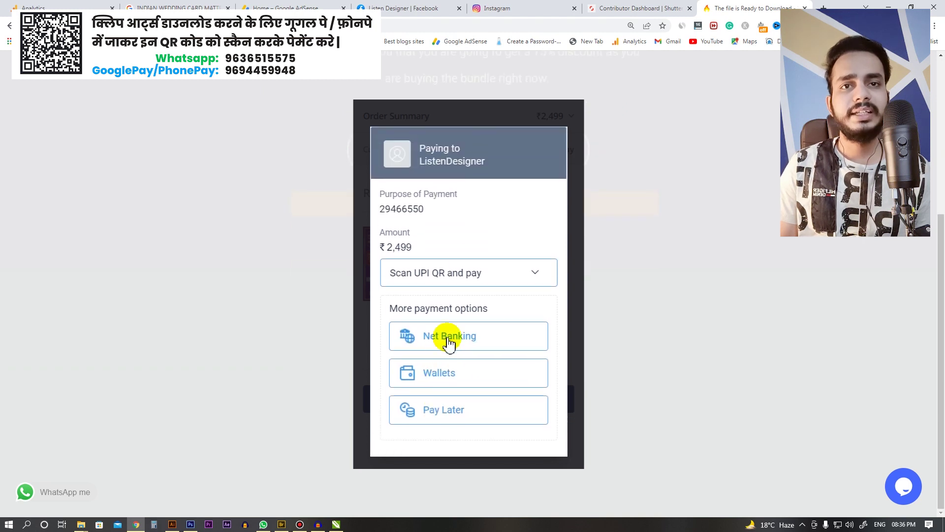
pyautogui.scroll(-4, 438, 344)
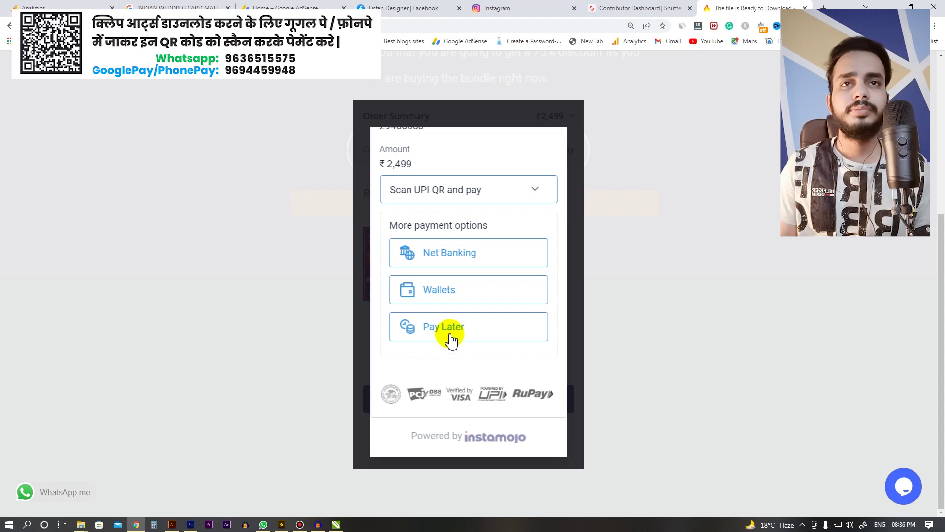
pyautogui.scroll(2, 423, 251)
pyautogui.scroll(-2, 438, 275)
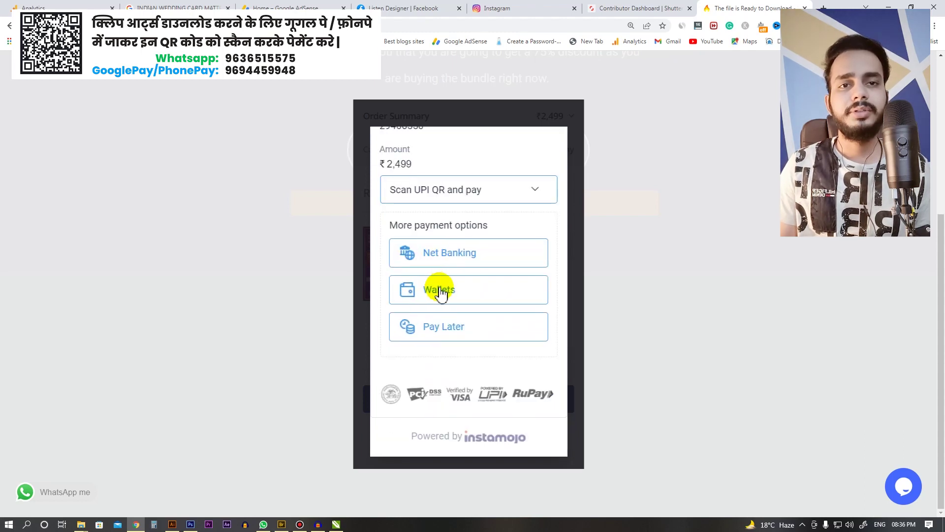
pyautogui.click(444, 262)
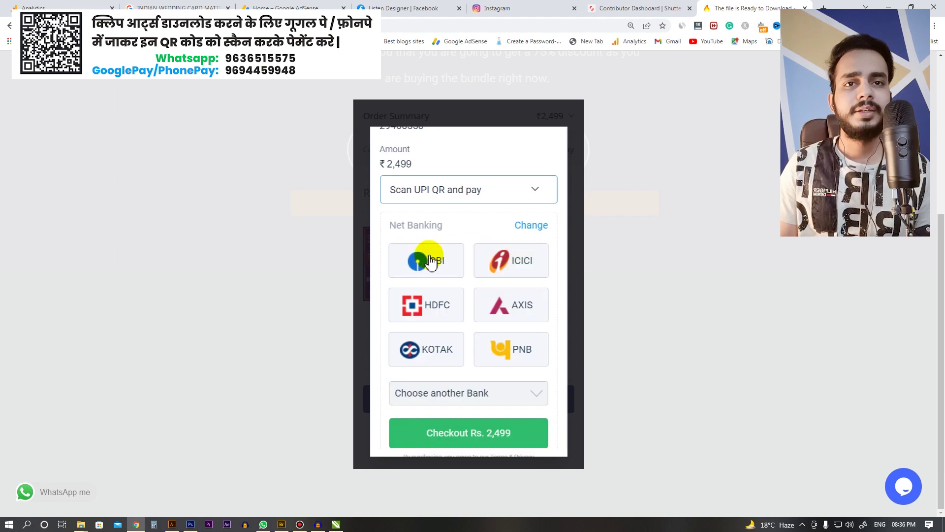
pyautogui.click(422, 255)
pyautogui.scroll(-3, 458, 384)
pyautogui.click(474, 315)
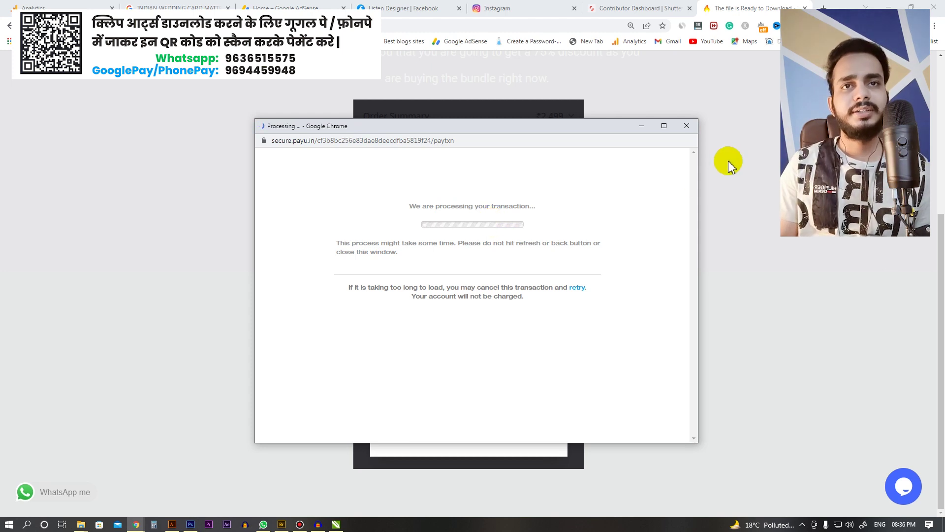
# Step: Close the PayU processing window and dismiss the Payment Failed message
pyautogui.click(686, 126)
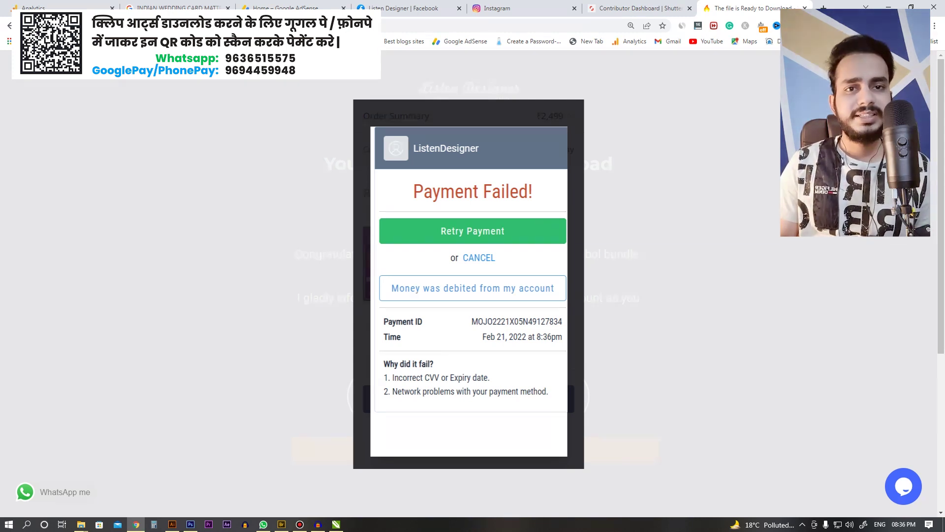
pyautogui.click(574, 215)
pyautogui.scroll(-3, 505, 244)
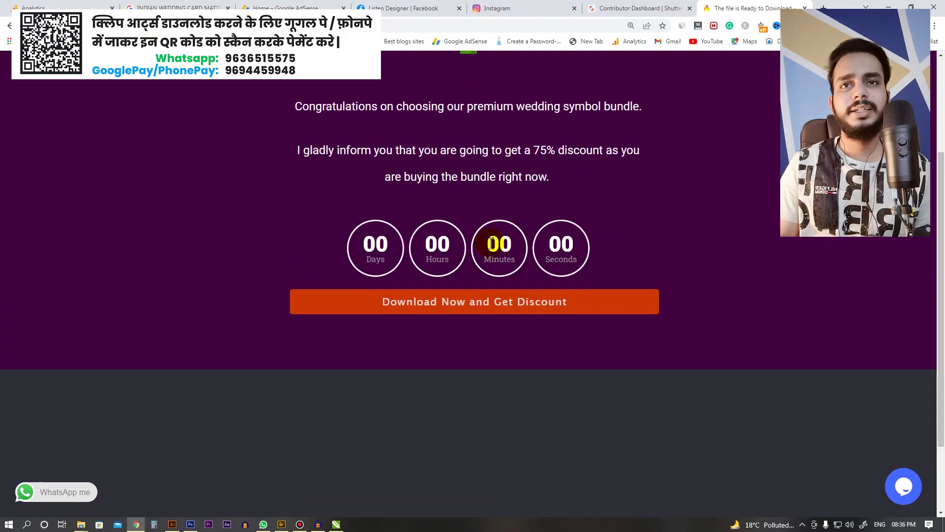
pyautogui.hotkey('alt', 'Tab')
# Step: Add a 'GooglePay/PhonePay :' line with the payment phone number in larger type
pyautogui.scroll(-3, 482, 239)
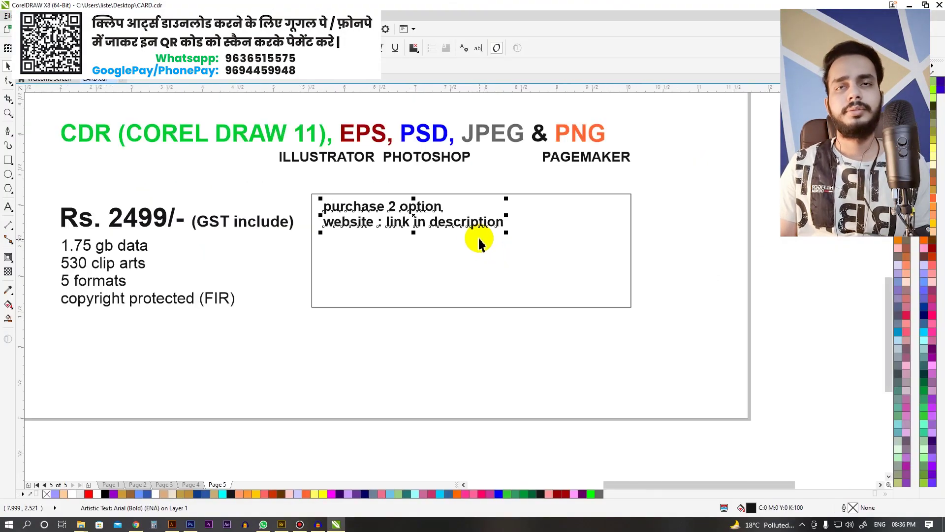
pyautogui.scroll(3, 310, 182)
pyautogui.click(528, 296)
pyautogui.scroll(1, 387, 232)
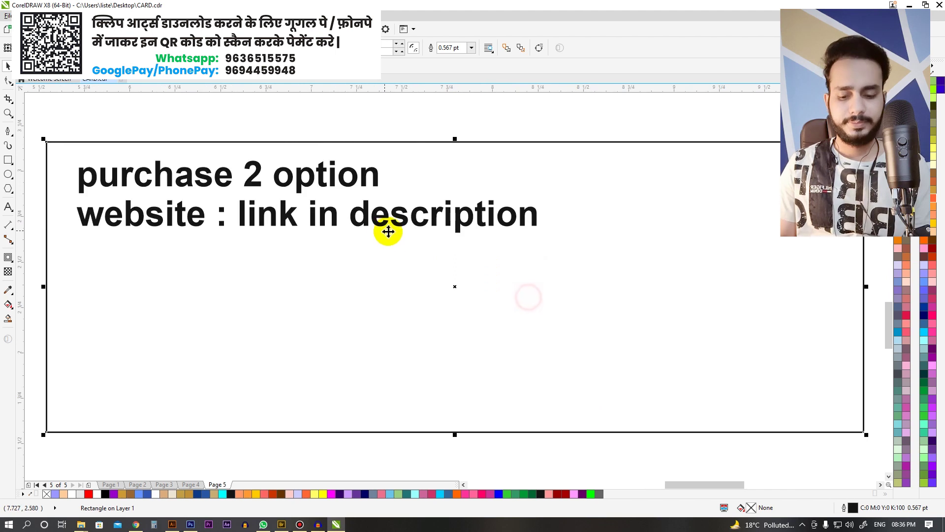
pyautogui.scroll(-2, 390, 232)
pyautogui.click(250, 179)
pyautogui.scroll(2, 398, 228)
pyautogui.doubleClick(402, 189)
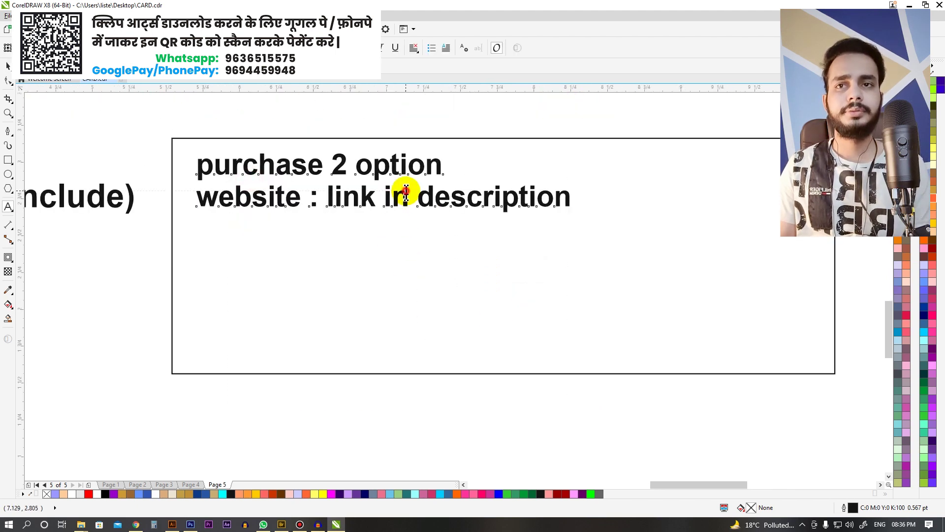
pyautogui.hotkey('ctrl', 'shift', 'Left')
pyautogui.press('ctrl+KP_8')
pyautogui.press('ctrl+KP_8')
pyautogui.press('ctrl+KP_8')
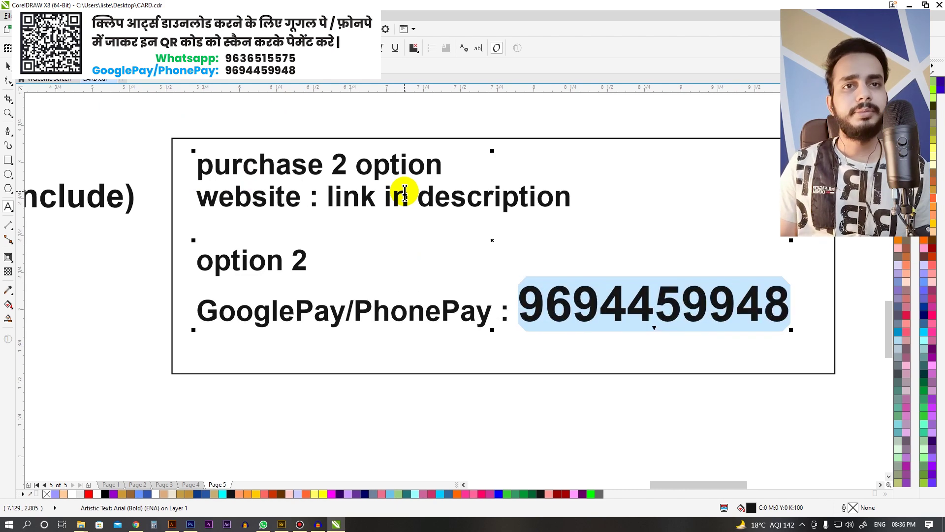
pyautogui.press('Escape')
# Step: Stretch the purchase box downward to enclose the new lines
pyautogui.scroll(-2, 412, 232)
pyautogui.scroll(2, 510, 256)
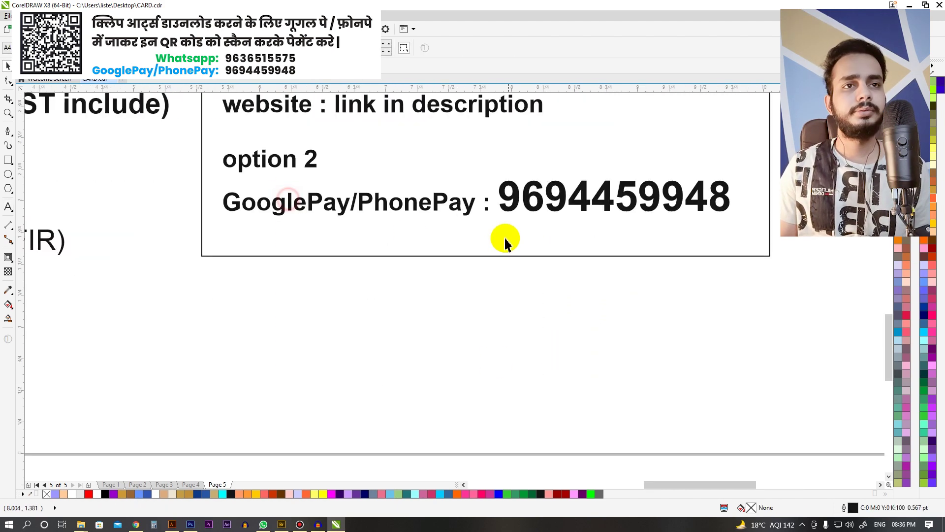
pyautogui.click(490, 256)
pyautogui.moveTo(483, 258); pyautogui.dragTo(477, 346)
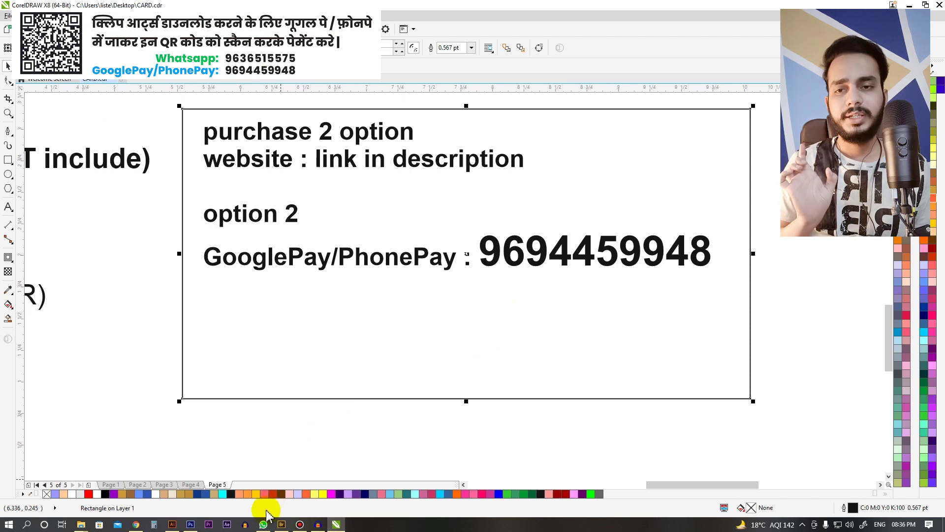
pyautogui.click(263, 524)
# Step: Open the labelled chats and the first customer conversation, highlighting its 'Send me your email' exchange
pyautogui.click(265, 67)
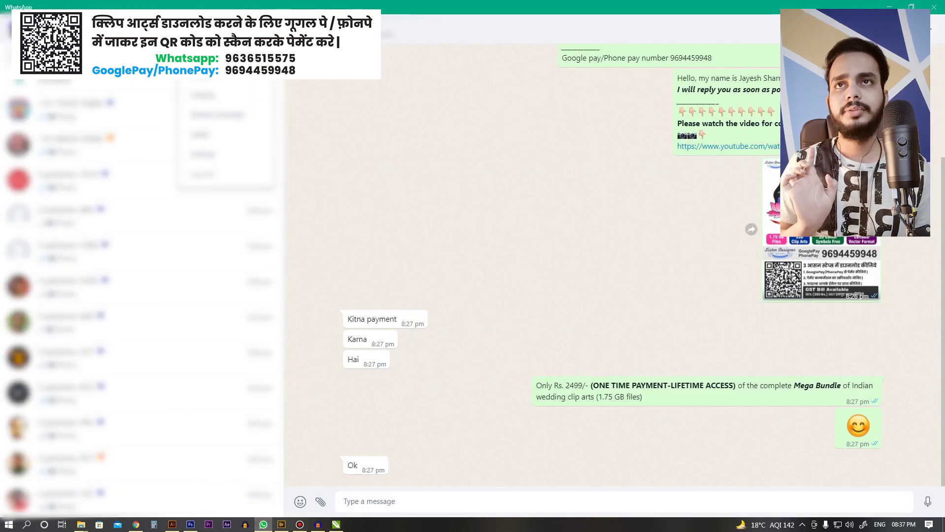
pyautogui.click(197, 132)
pyautogui.click(85, 156)
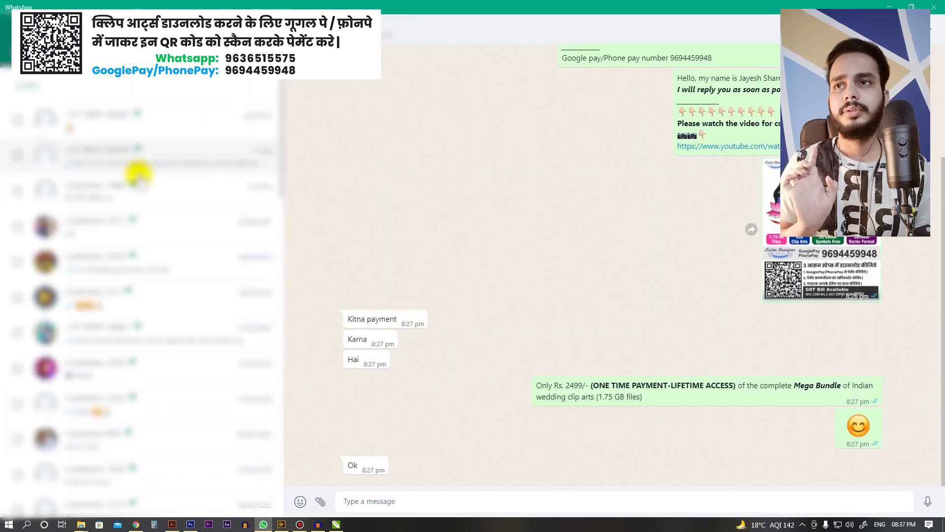
pyautogui.click(153, 121)
pyautogui.scroll(15, 542, 228)
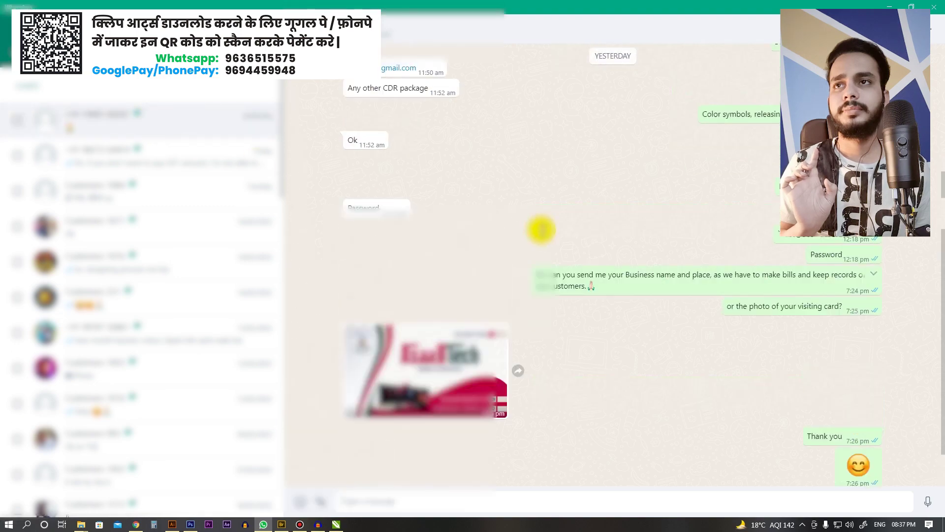
pyautogui.scroll(-2, 519, 230)
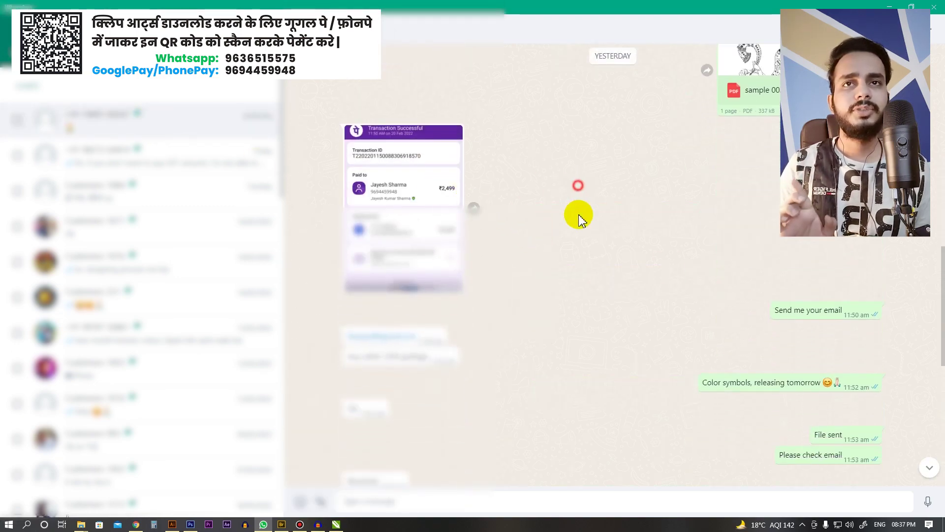
pyautogui.moveTo(776, 315); pyautogui.dragTo(840, 310)
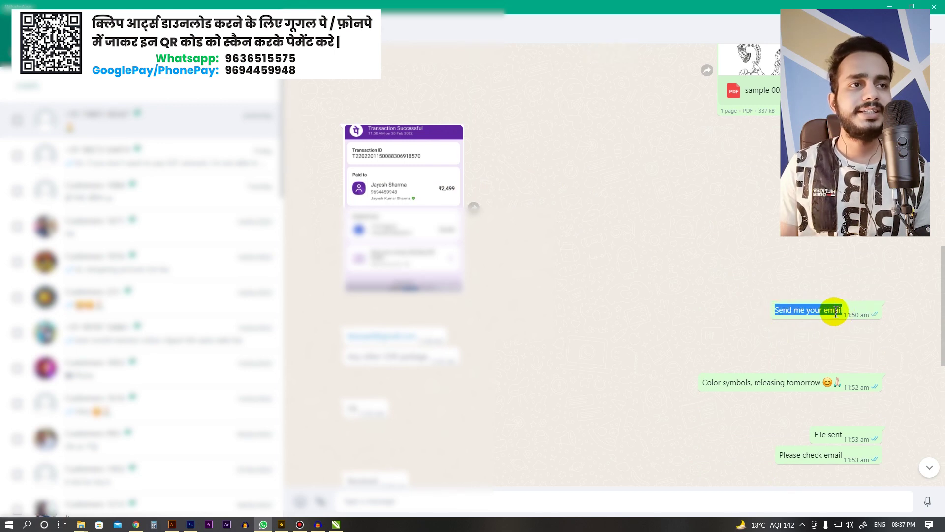
pyautogui.click(695, 247)
pyautogui.scroll(-2, 585, 242)
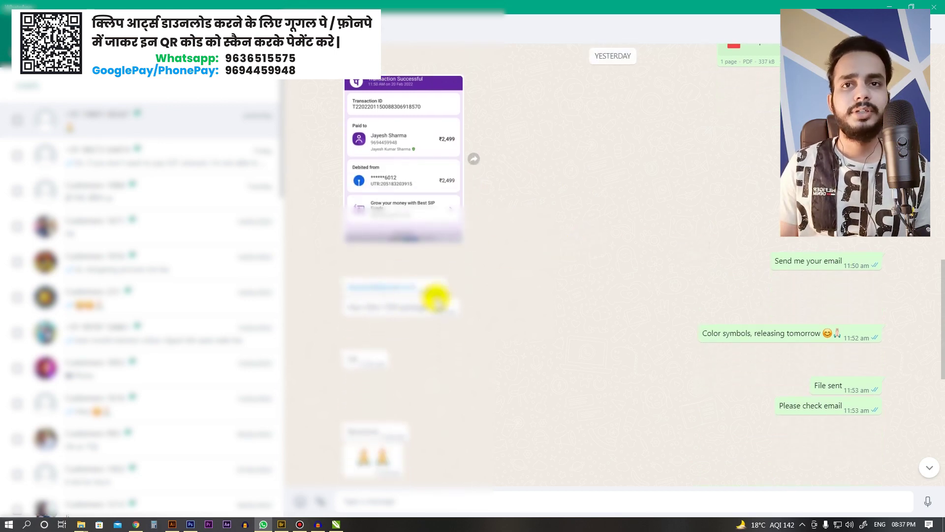
pyautogui.moveTo(348, 308); pyautogui.dragTo(422, 301)
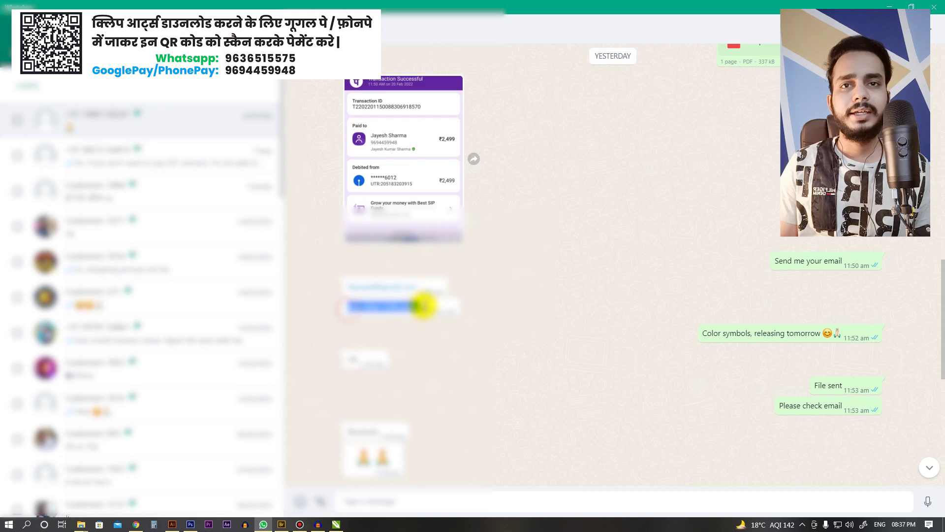
pyautogui.click(505, 301)
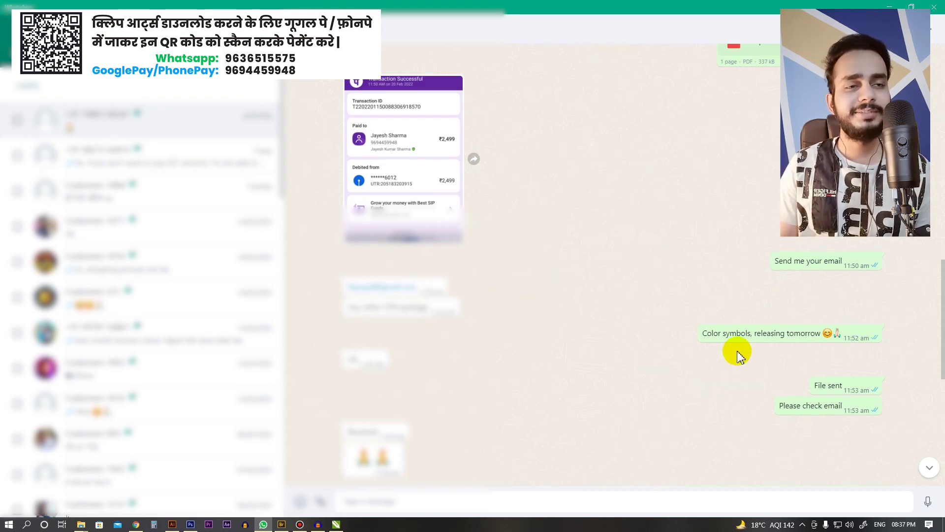
# Step: Review the 'Color symbols' and 'File sent' messages in that chat
pyautogui.click(659, 304)
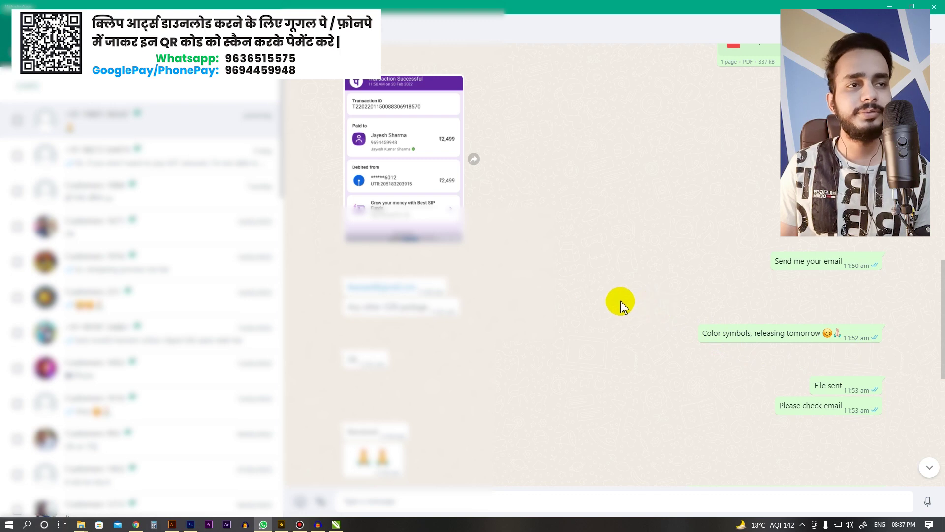
pyautogui.moveTo(707, 333); pyautogui.dragTo(793, 333)
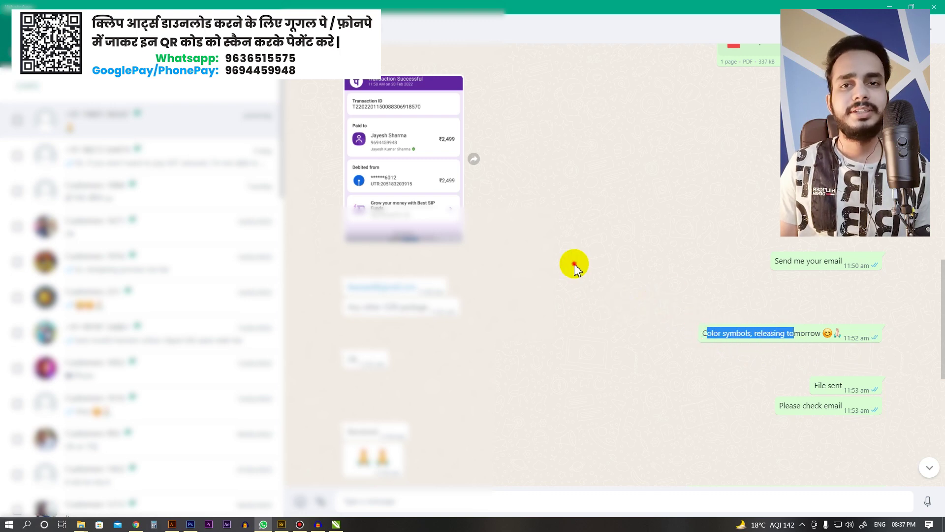
pyautogui.click(576, 266)
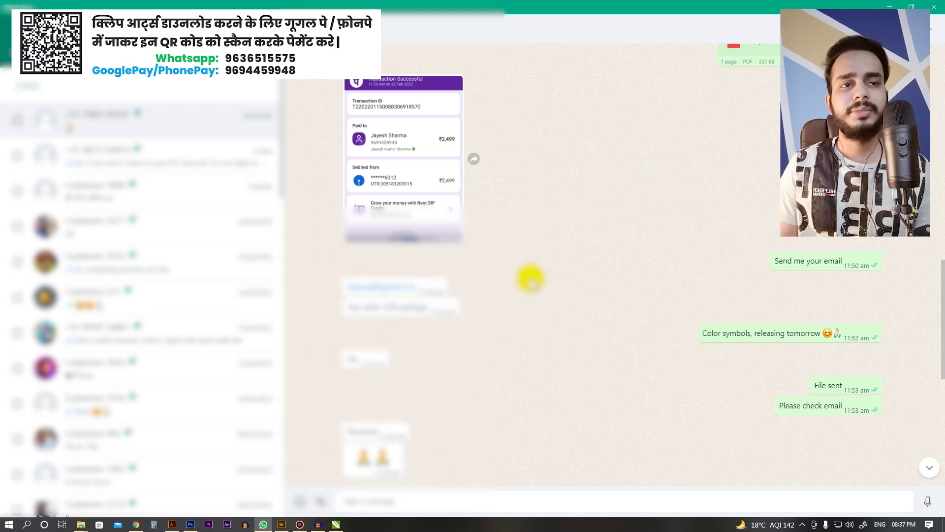
pyautogui.moveTo(814, 385); pyautogui.dragTo(845, 389)
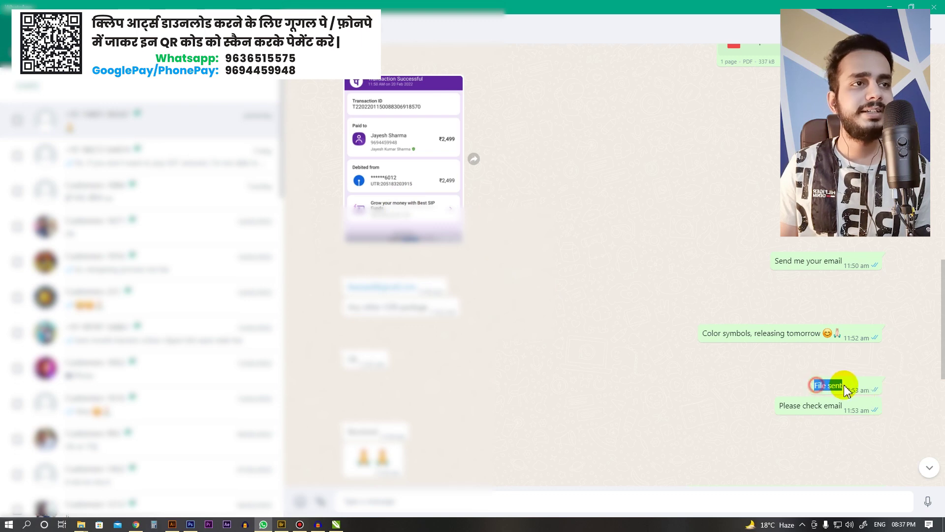
pyautogui.click(751, 367)
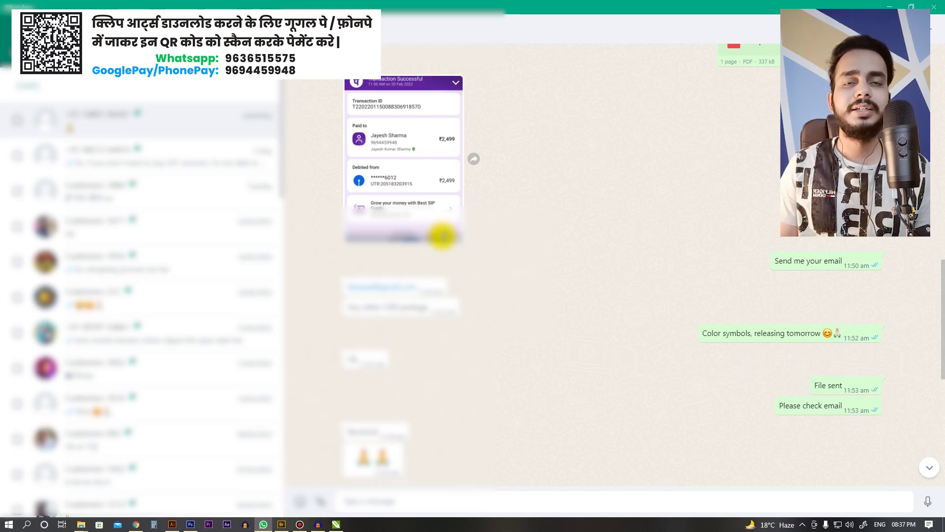
pyautogui.click(581, 243)
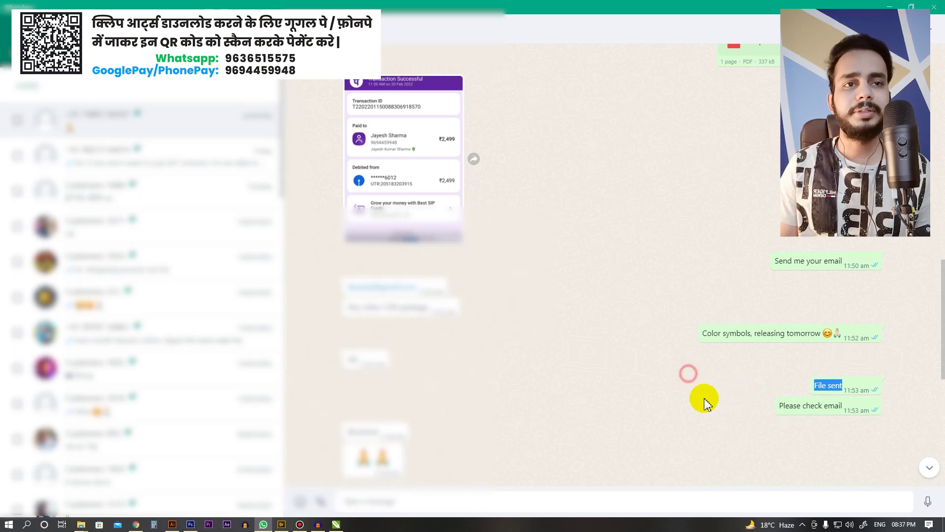
pyautogui.scroll(-1, 635, 348)
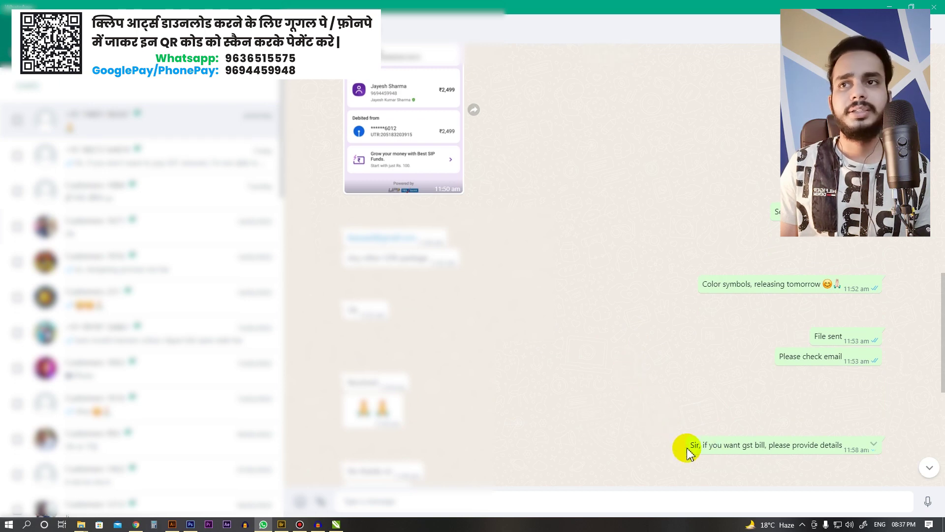
pyautogui.click(683, 375)
pyautogui.moveTo(942, 375); pyautogui.dragTo(938, 369)
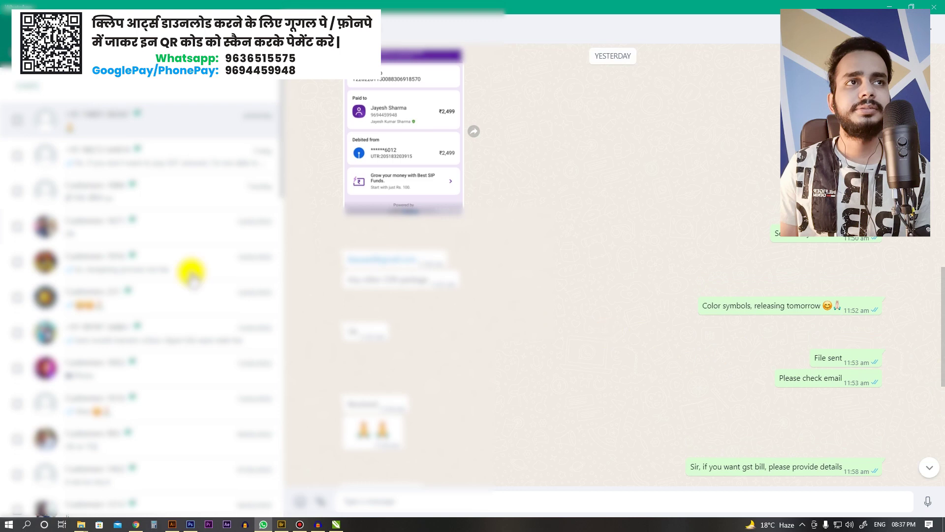
# Step: Open another customer's conversation showing the 'Sir, file send' reply
pyautogui.click(120, 231)
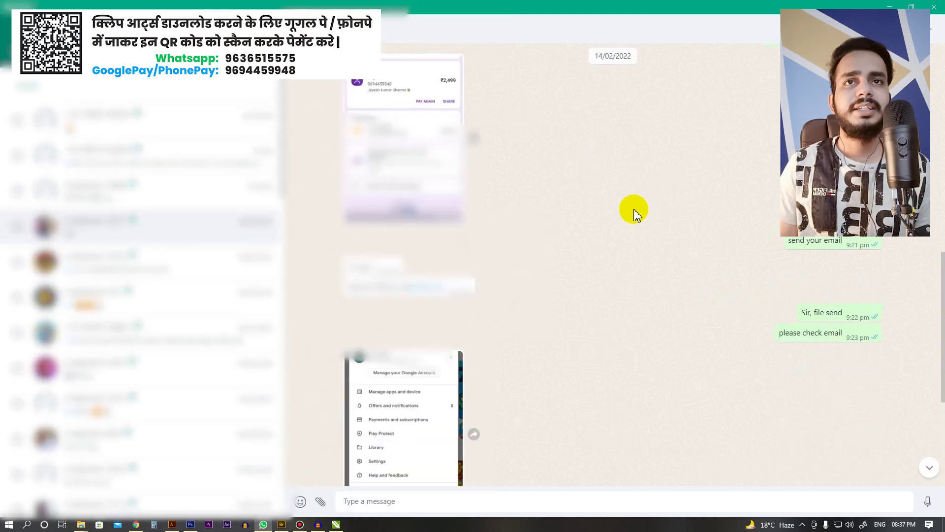
pyautogui.scroll(-1, 940, 278)
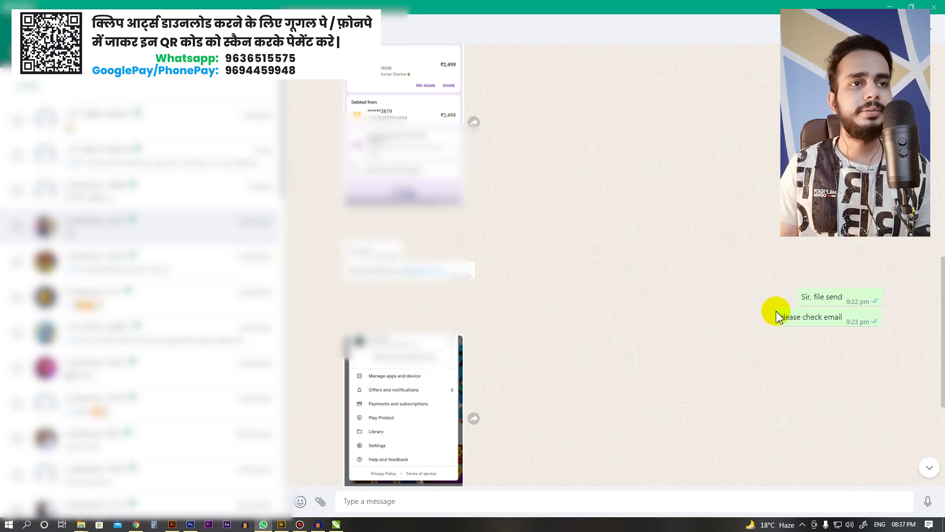
pyautogui.click(618, 257)
pyautogui.moveTo(806, 297); pyautogui.dragTo(826, 297)
pyautogui.click(672, 270)
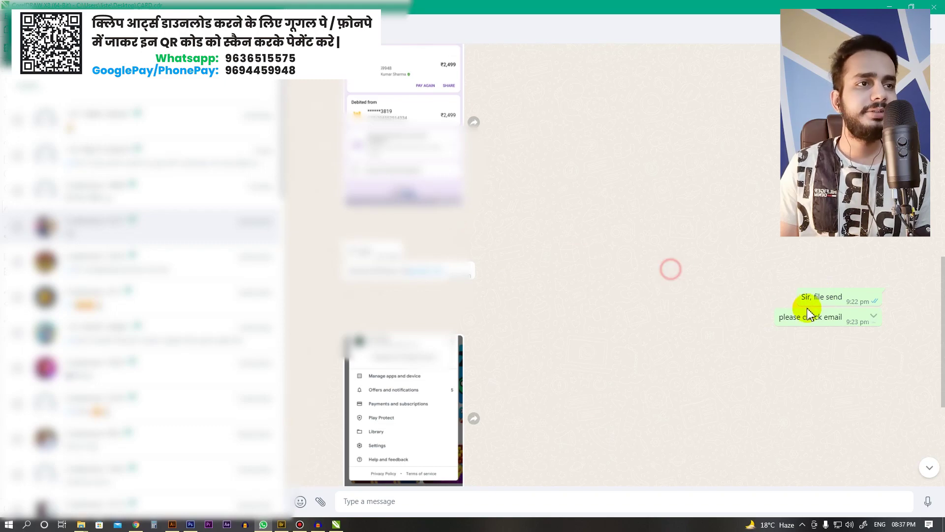
pyautogui.click(642, 237)
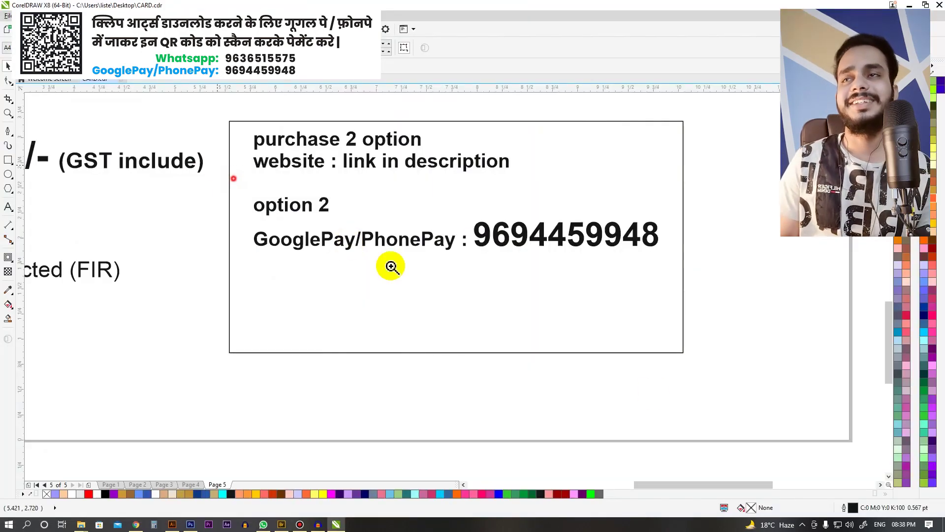
# Step: Copy the GooglePay line below itself and retype it as 'WhatsApp :'
pyautogui.scroll(2, 390, 264)
pyautogui.scroll(-2, 492, 205)
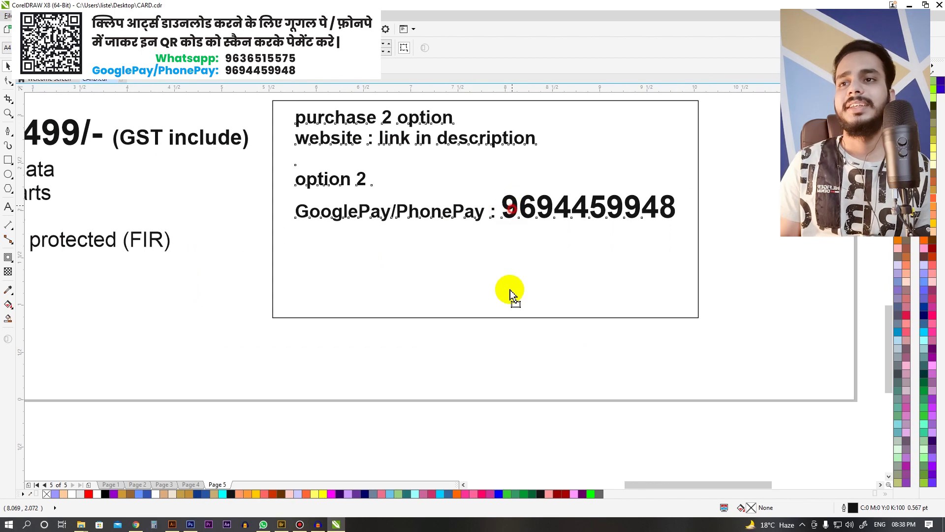
pyautogui.moveTo(512, 212); pyautogui.dragTo(516, 327)
pyautogui.press('F8')
pyautogui.hotkey('ctrl', 'a')
pyautogui.write('WhatsAp')
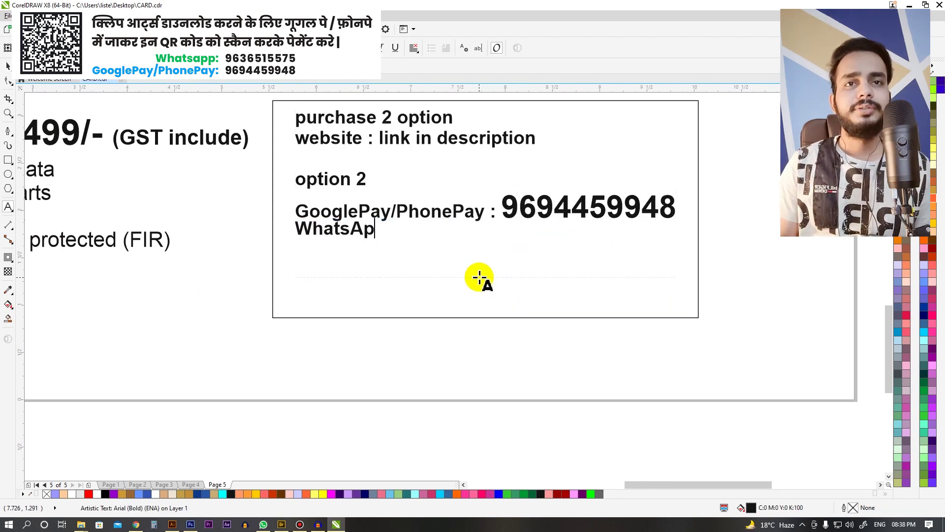
pyautogui.write('p :')
pyautogui.hotkey('ctrl', 'space')
pyautogui.moveTo(387, 235); pyautogui.dragTo(389, 272)
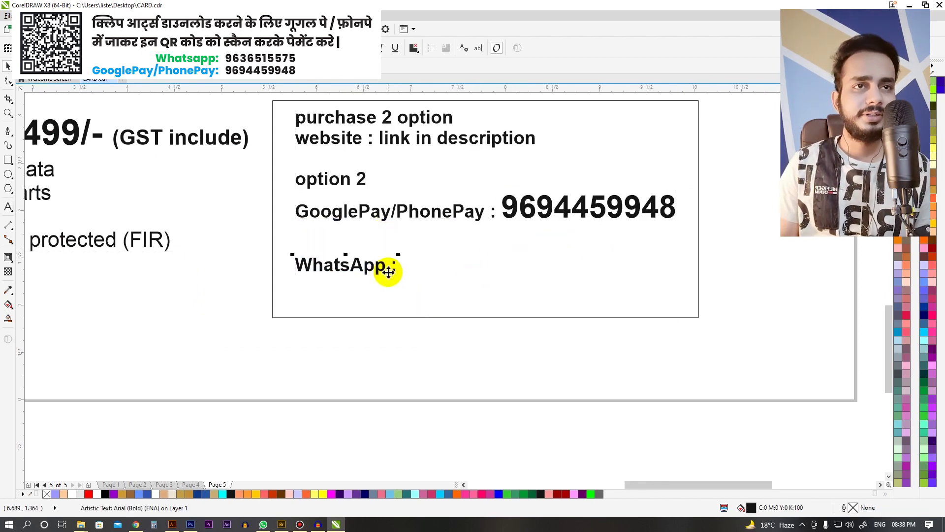
# Step: Append the WhatsApp contact number and enlarge its font size
pyautogui.press('F8')
pyautogui.scroll(2, 611, 310)
pyautogui.hotkey('ctrl', 'shift', 'Left')
pyautogui.press('ctrl+KP_8')
pyautogui.scroll(-2, 610, 306)
pyautogui.hotkey('ctrl', 'space')
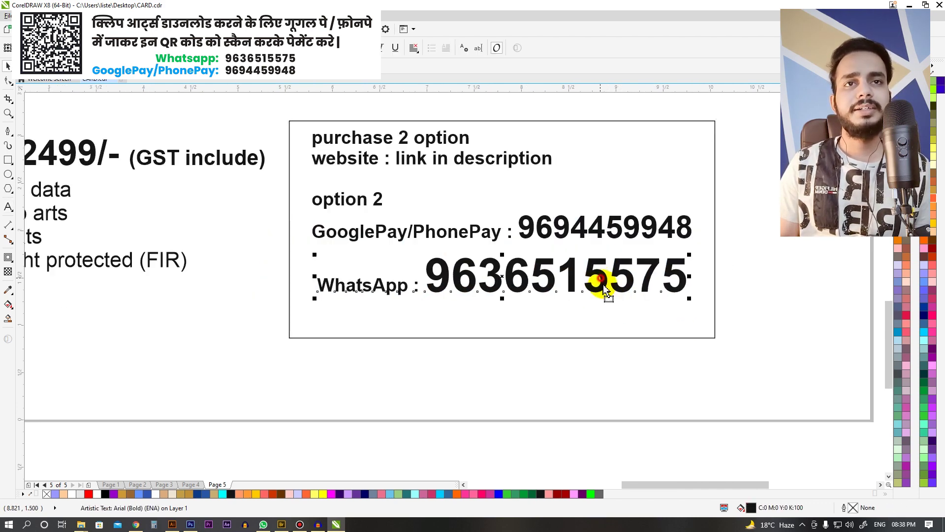
# Step: Nudge the WhatsApp line down slightly and zoom in on the purchase box
pyautogui.press('Down')
pyautogui.scroll(-2, 597, 226)
pyautogui.click(612, 201)
pyautogui.scroll(1, 633, 226)
pyautogui.press('F2')
pyautogui.moveTo(311, 144); pyautogui.dragTo(692, 352)
# Step: Zoom into the purchase box and check the GooglePay/PhonePe number
pyautogui.click(711, 323)
pyautogui.hotkey('shift', 'F2')
pyautogui.scroll(-1, 420, 234)
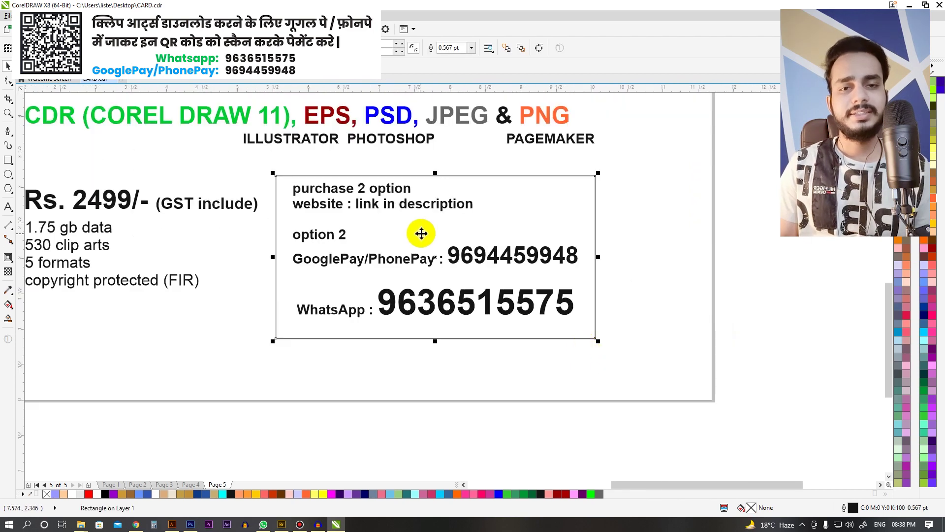
pyautogui.moveTo(291, 179); pyautogui.dragTo(606, 270)
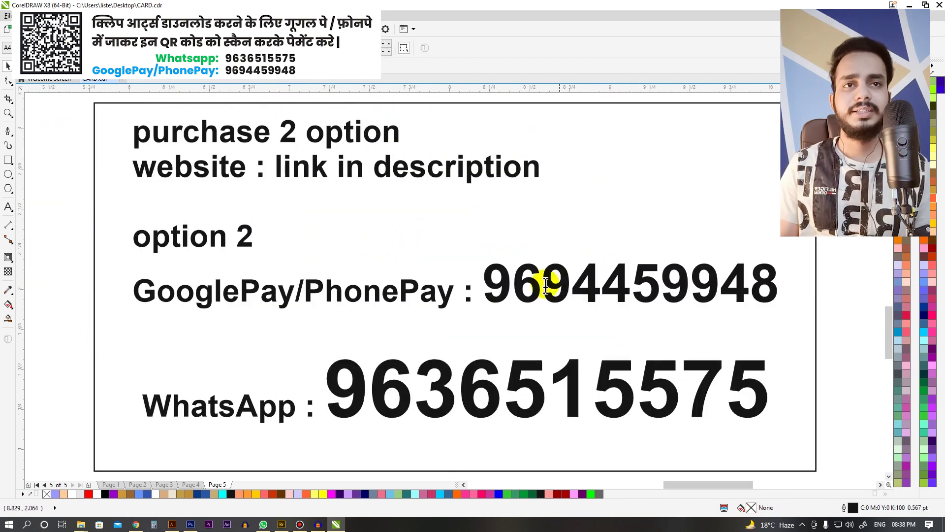
pyautogui.moveTo(475, 284); pyautogui.dragTo(818, 280)
pyautogui.click(571, 284)
pyautogui.press('Escape')
# Step: Check the WhatsApp number inside the purchase box, then leave text editing
pyautogui.scroll(-2, 597, 255)
pyautogui.scroll(2, 597, 255)
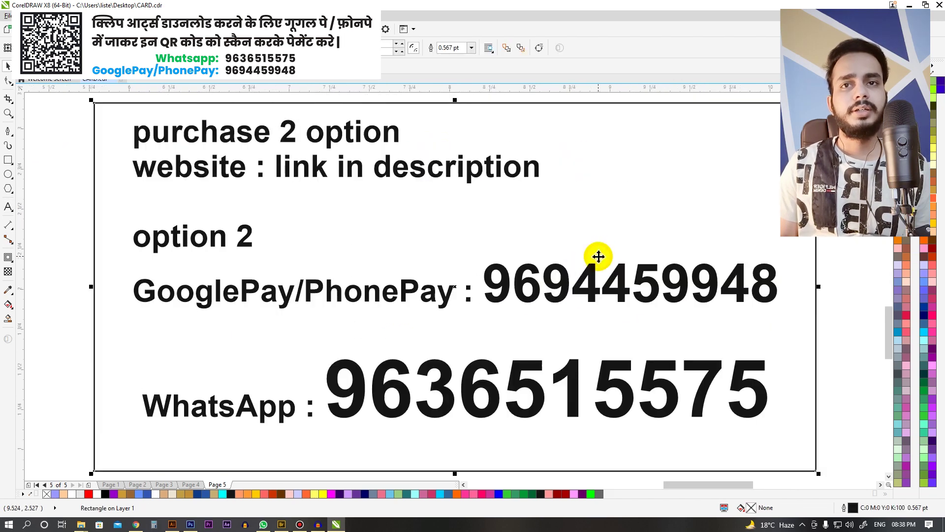
pyautogui.scroll(-3, 593, 252)
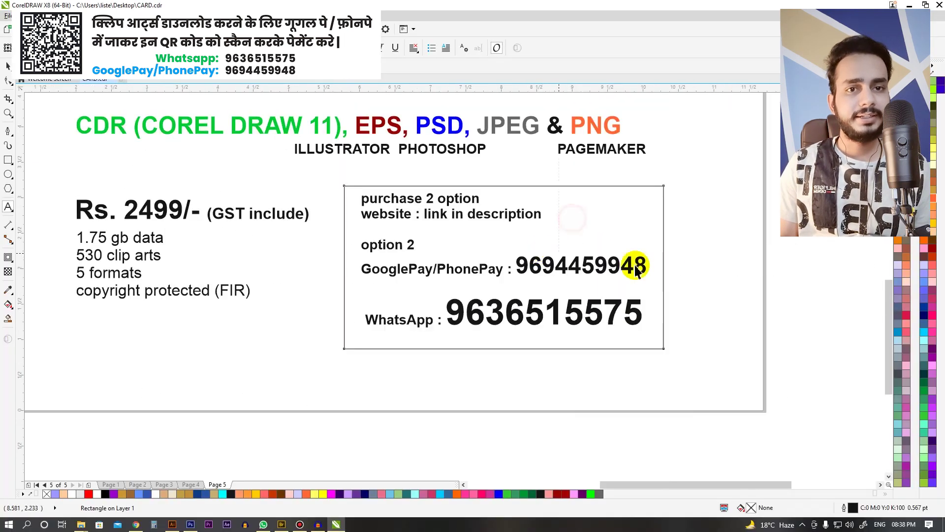
pyautogui.scroll(2, 519, 288)
pyautogui.scroll(-2, 582, 253)
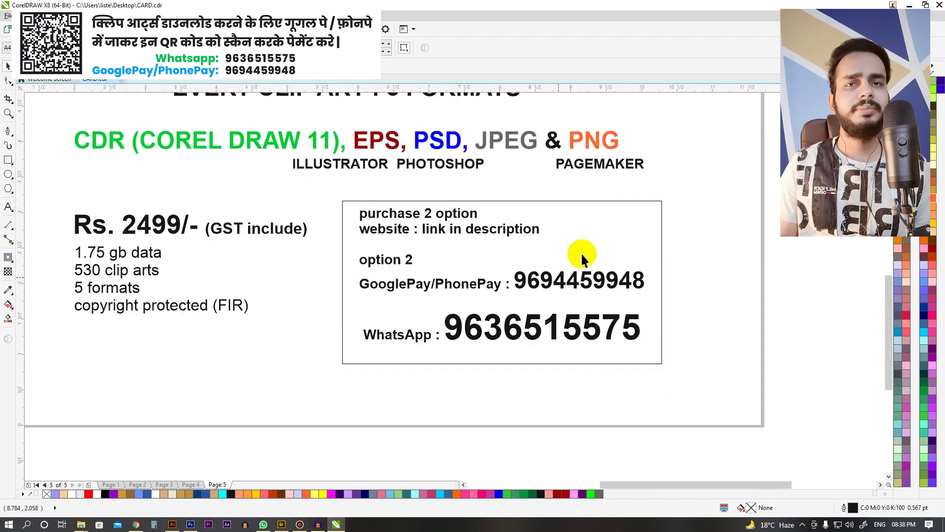
pyautogui.scroll(2, 586, 245)
pyautogui.scroll(-2, 498, 222)
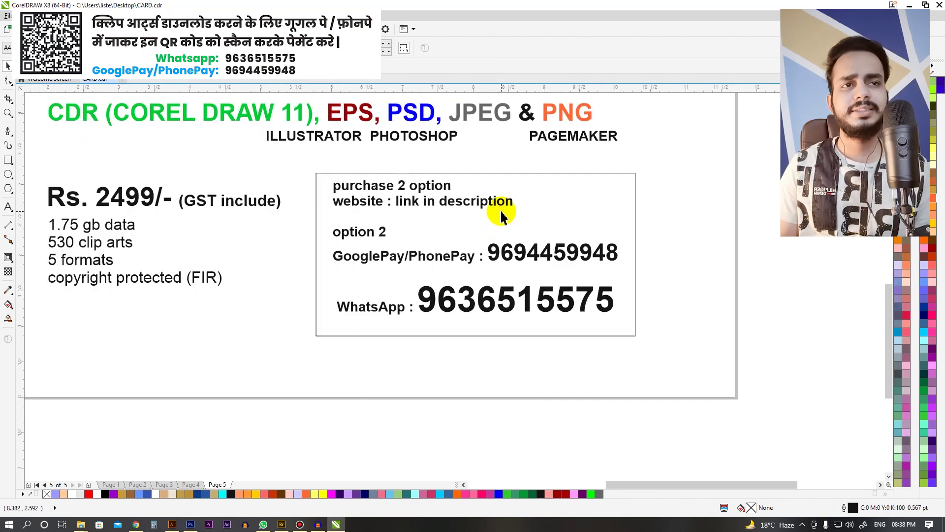
pyautogui.scroll(-1, 507, 213)
pyautogui.scroll(1, 487, 251)
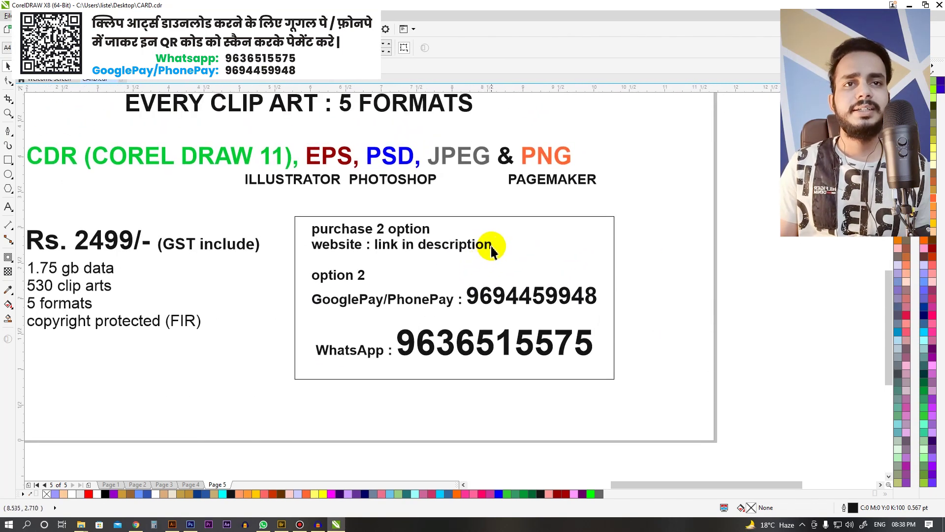
pyautogui.scroll(2, 449, 371)
pyautogui.doubleClick(327, 287)
pyautogui.moveTo(327, 287); pyautogui.dragTo(696, 308)
pyautogui.scroll(-3, 630, 247)
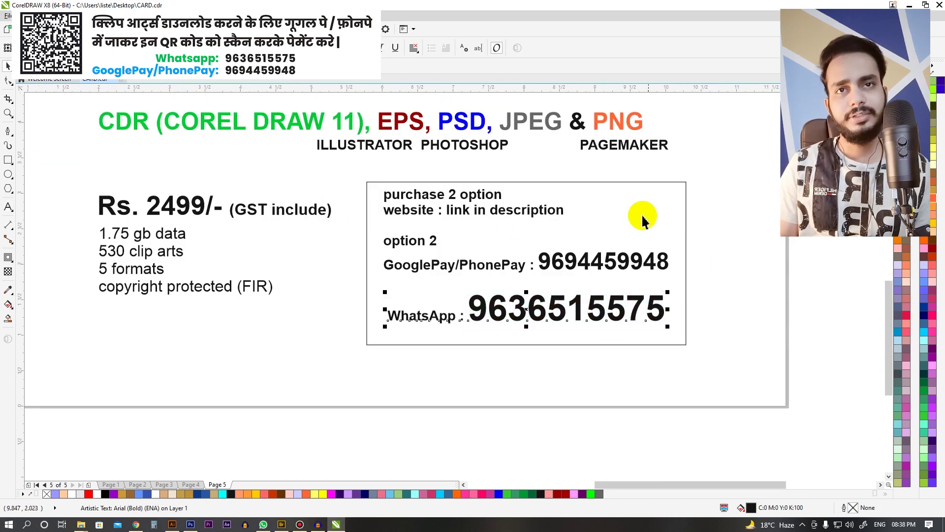
pyautogui.hotkey('ctrl', 'space')
pyautogui.scroll(2, 643, 215)
pyautogui.scroll(-2, 591, 269)
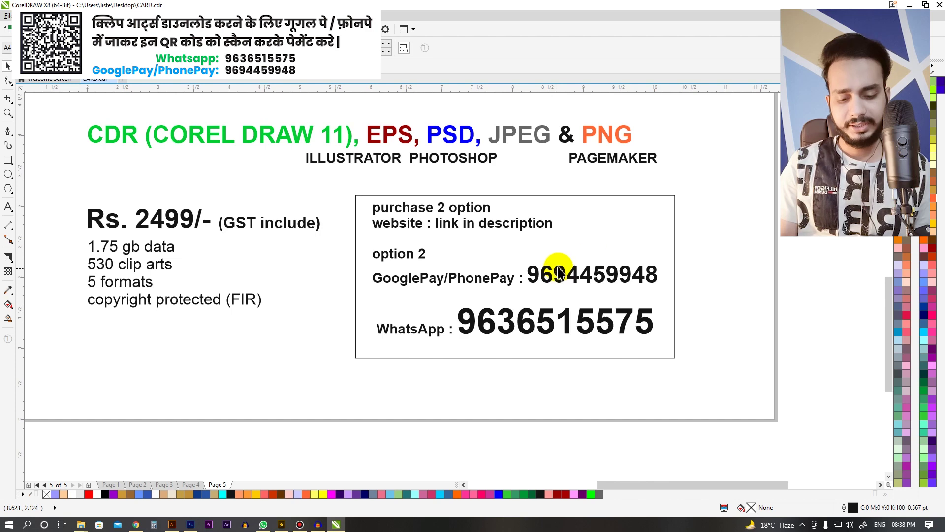
# Step: Select all eleven card objects and nudge them slightly down and left, then deselect
pyautogui.click(621, 247)
pyautogui.click(620, 232)
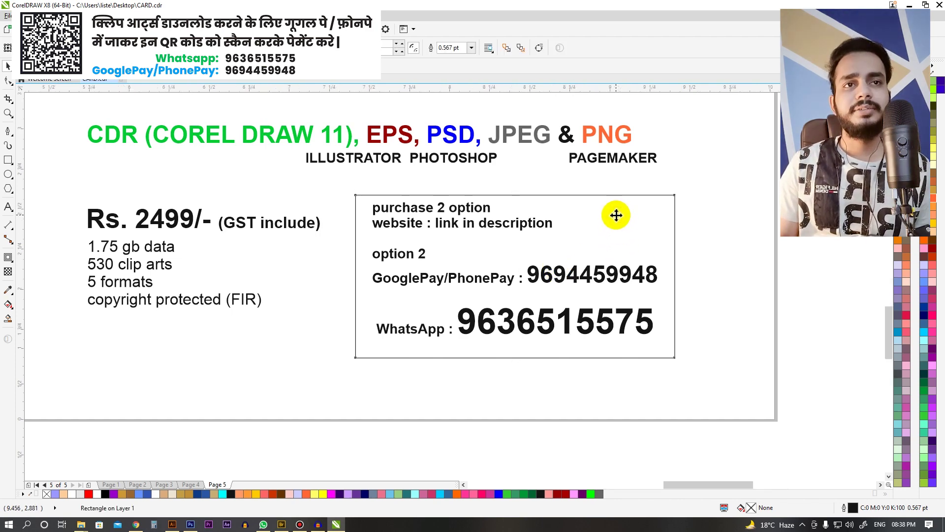
pyautogui.scroll(-3, 616, 216)
pyautogui.click(424, 148)
pyautogui.hotkey('ctrl', 'a')
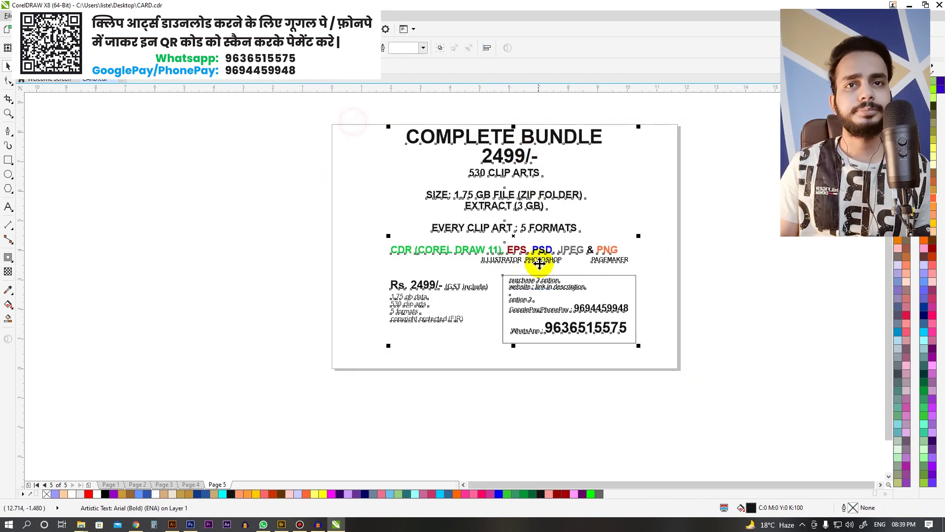
pyautogui.moveTo(519, 300); pyautogui.dragTo(516, 308)
pyautogui.scroll(2, 606, 191)
pyautogui.click(606, 191)
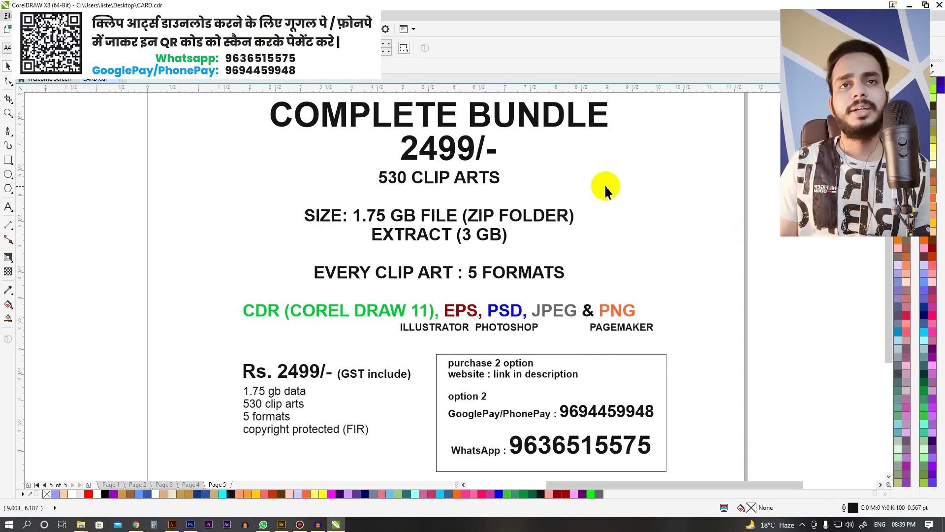